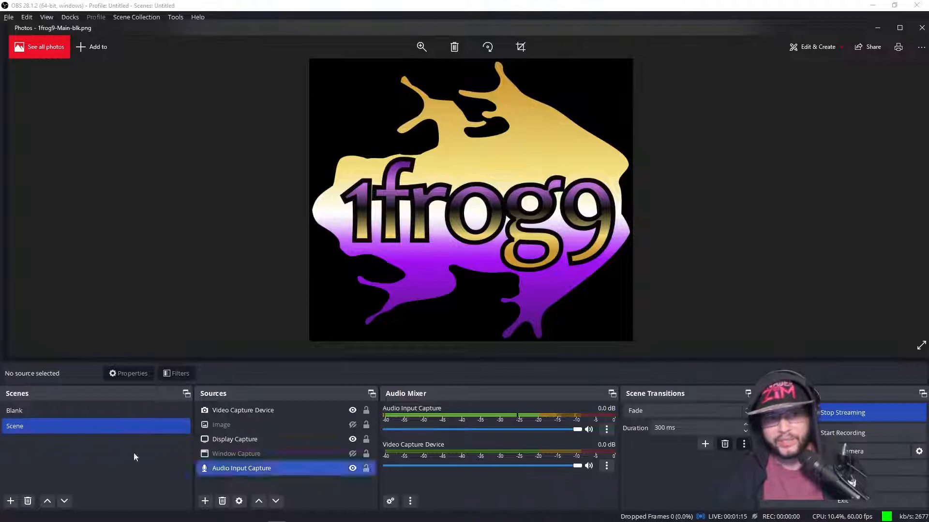
Open the application settings and review the General, Stream, Output, Audio and Video pages.
{"action": "left_click", "coordinate": [2, 334]}
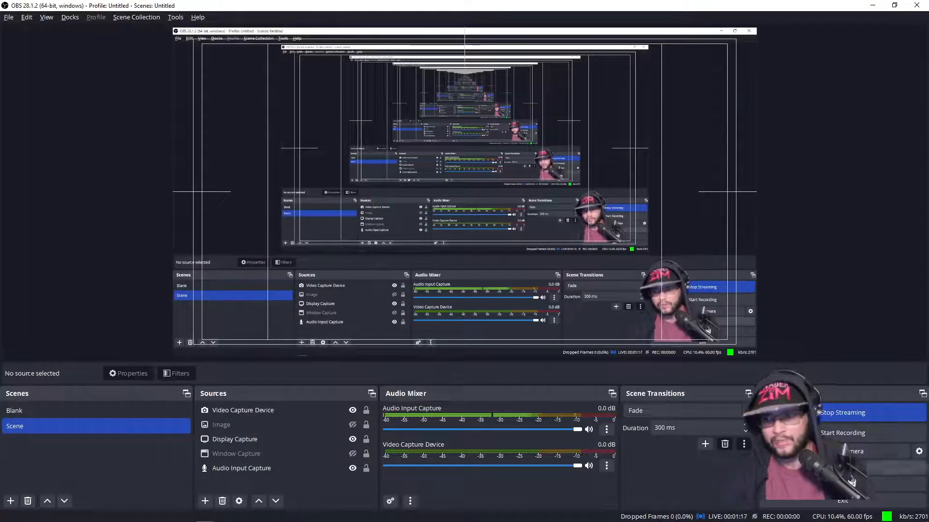
{"action": "left_click", "coordinate": [851, 482]}
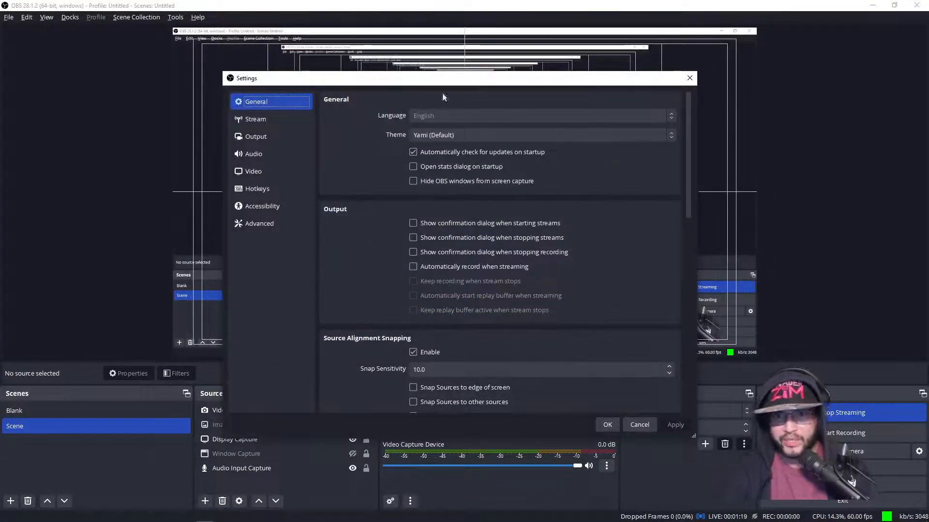
{"action": "left_click_drag", "start_coordinate": [426, 76], "coordinate": [415, 70]}
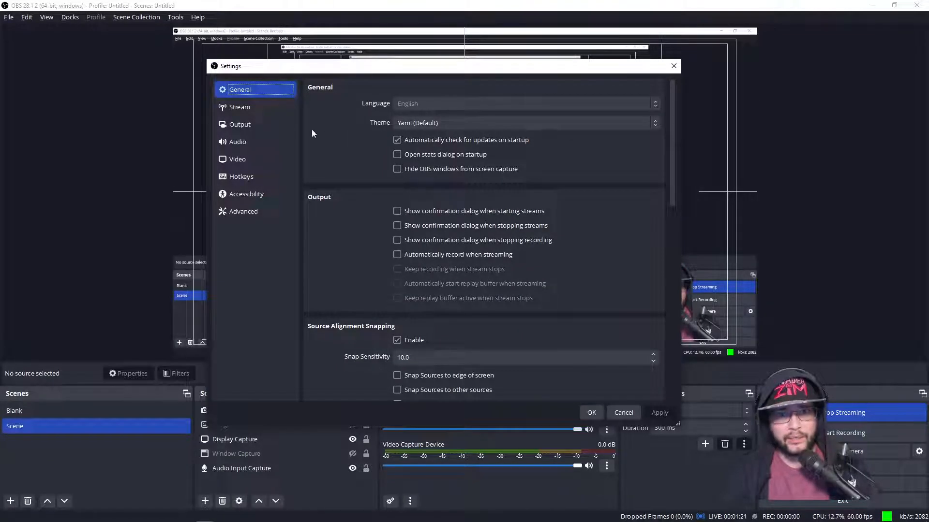
{"action": "left_click", "coordinate": [260, 107]}
{"action": "left_click", "coordinate": [275, 123]}
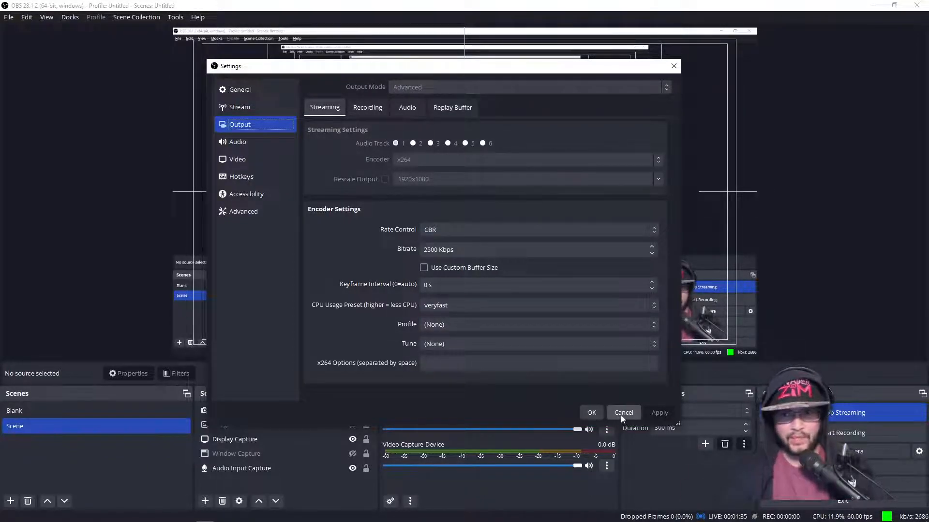
{"action": "left_click", "coordinate": [244, 92]}
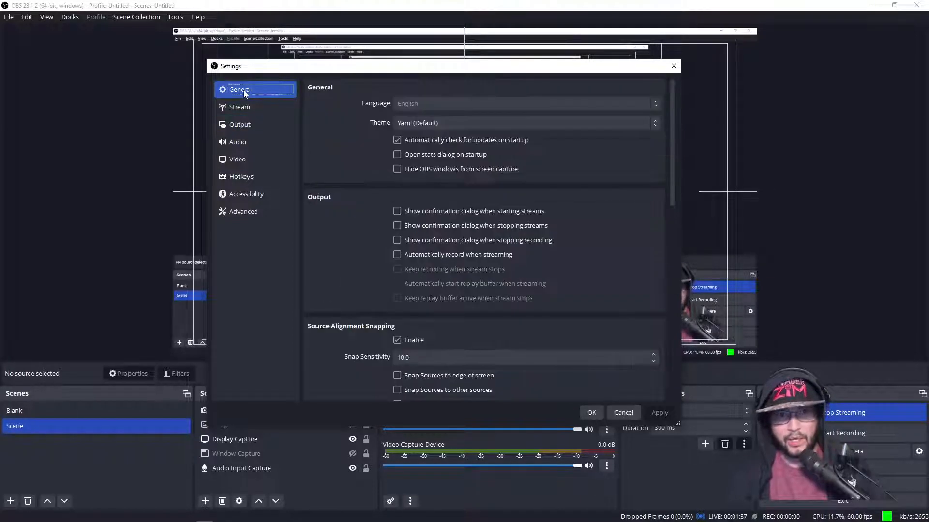
{"action": "left_click", "coordinate": [242, 107]}
{"action": "left_click", "coordinate": [247, 141]}
{"action": "left_click", "coordinate": [246, 126]}
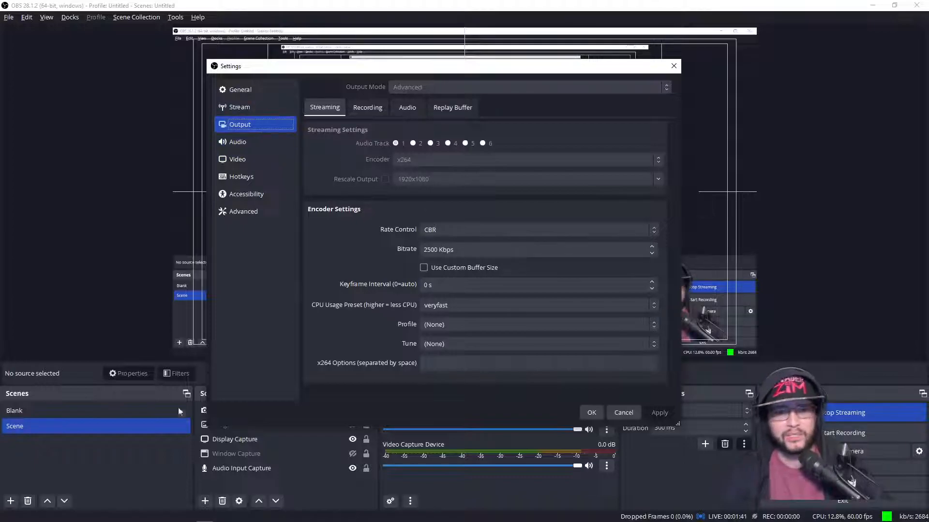
{"action": "left_click", "coordinate": [245, 140]}
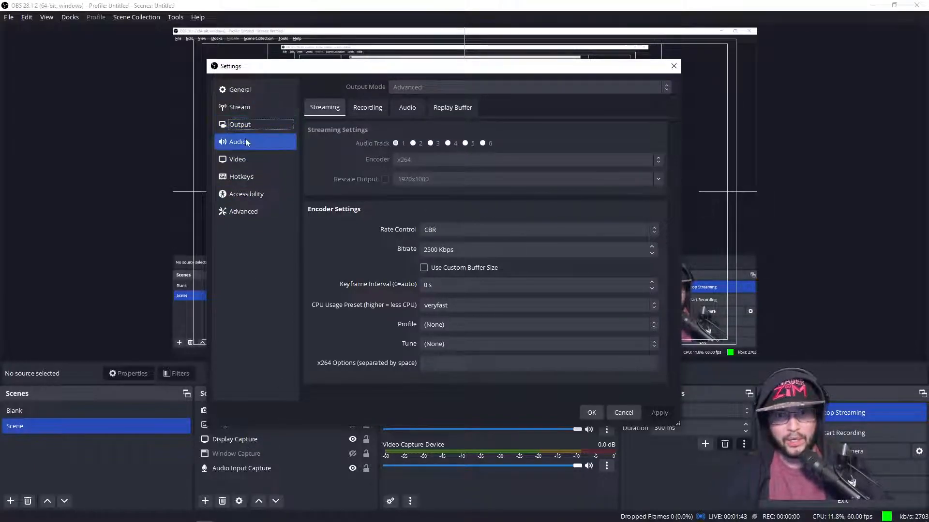
{"action": "left_click", "coordinate": [245, 154]}
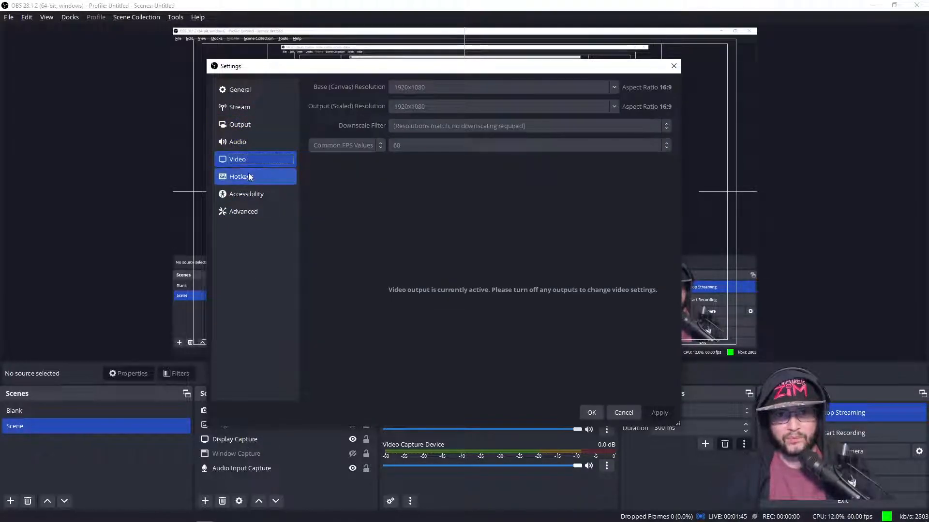
Examine the hotkey settings for streaming, recording, Studio Mode, transitions and the scenes.
{"action": "left_click", "coordinate": [247, 177]}
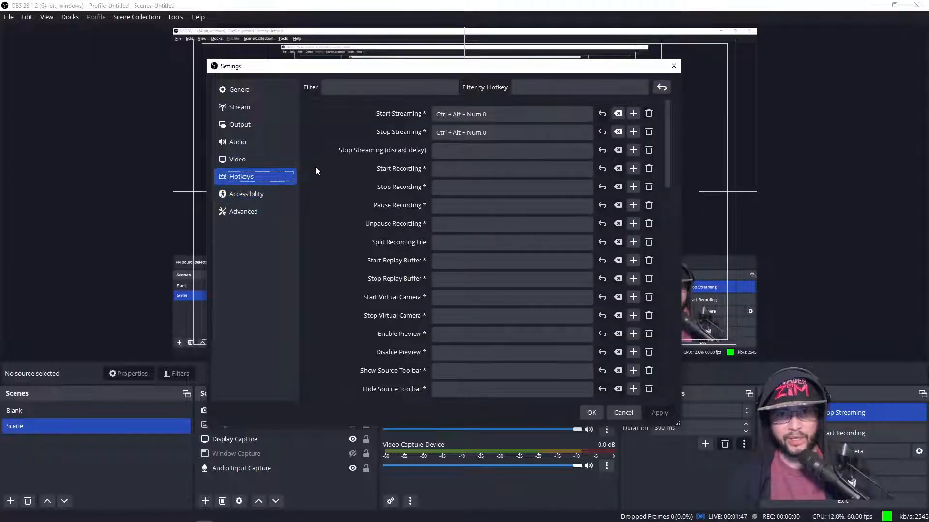
{"action": "scroll", "coordinate": [359, 192], "scroll_direction": "down", "scroll_amount": 12}
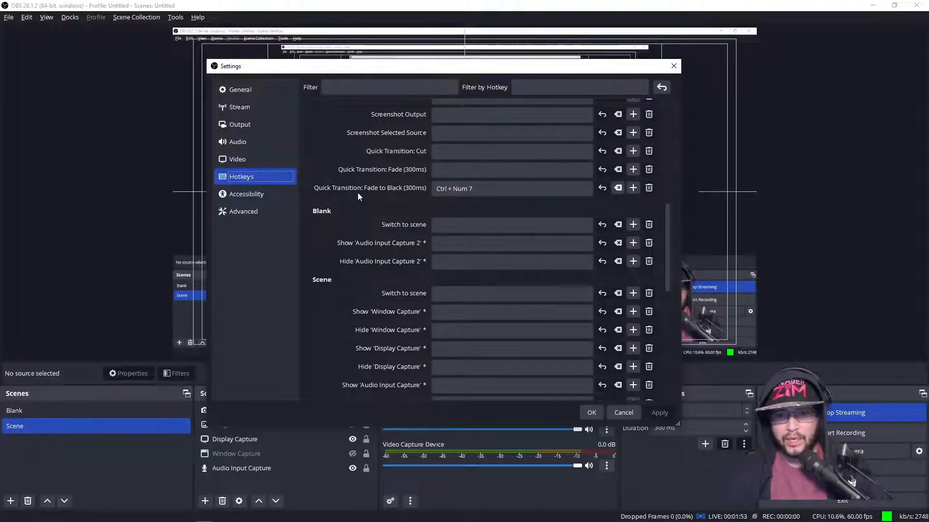
{"action": "mouse_move", "coordinate": [353, 426]}
{"action": "left_mouse_down"}
{"action": "mouse_move", "coordinate": [354, 369]}
{"action": "mouse_move", "coordinate": [353, 425]}
{"action": "left_mouse_up"}
{"action": "left_click", "coordinate": [475, 260]}
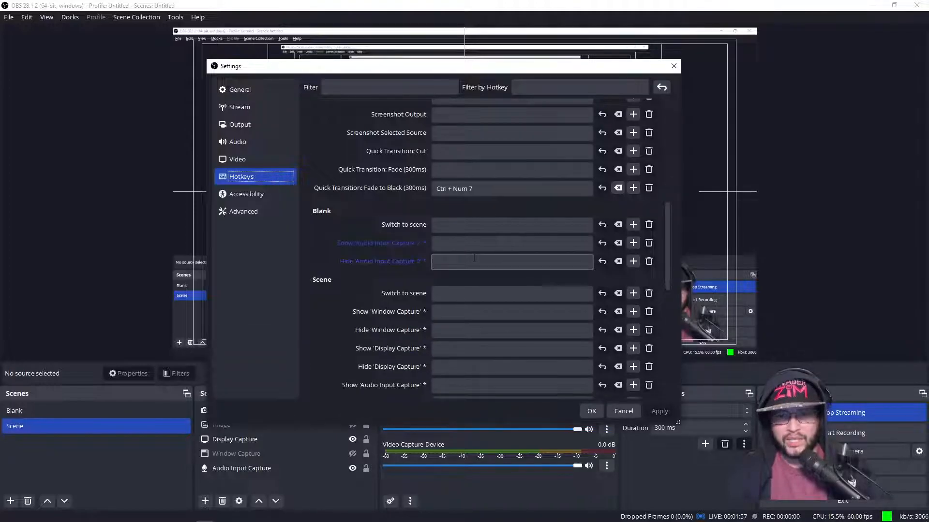
{"action": "scroll", "coordinate": [472, 276], "scroll_direction": "up", "scroll_amount": 3}
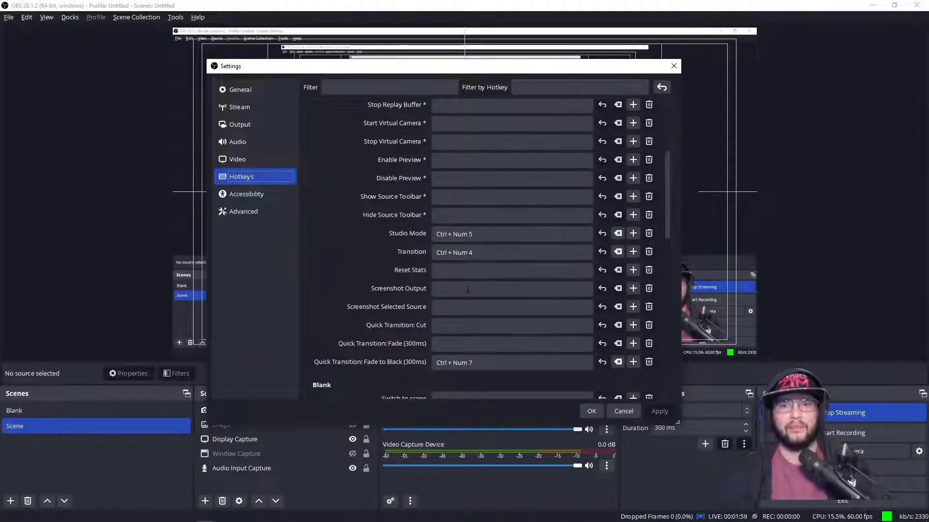
{"action": "scroll", "coordinate": [468, 289], "scroll_direction": "up", "scroll_amount": 3}
{"action": "left_click", "coordinate": [448, 299]}
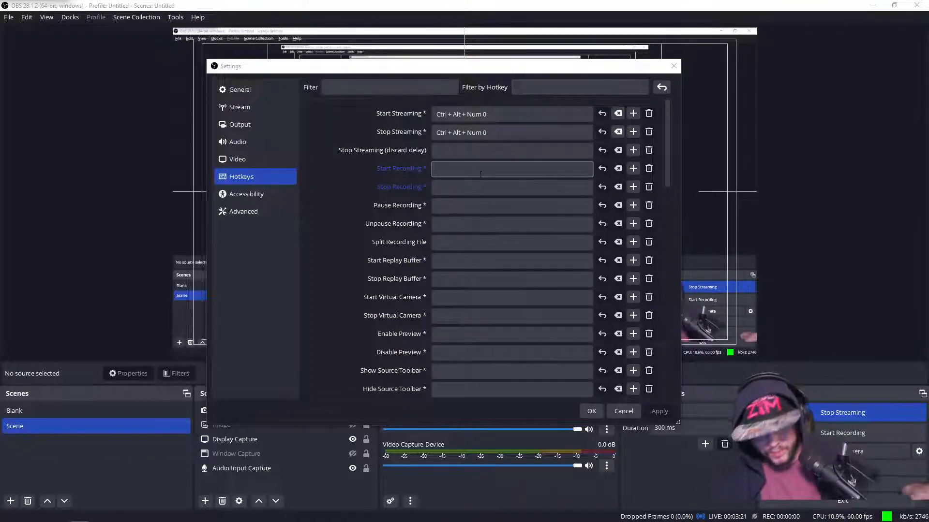
{"action": "left_click", "coordinate": [458, 151]}
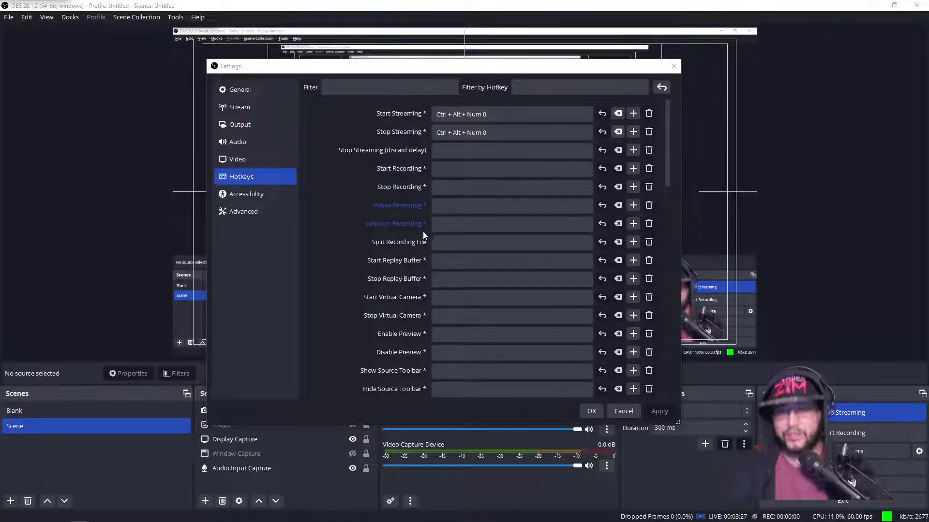
{"action": "scroll", "coordinate": [402, 256], "scroll_direction": "down", "scroll_amount": 3}
{"action": "scroll", "coordinate": [400, 286], "scroll_direction": "down", "scroll_amount": 1}
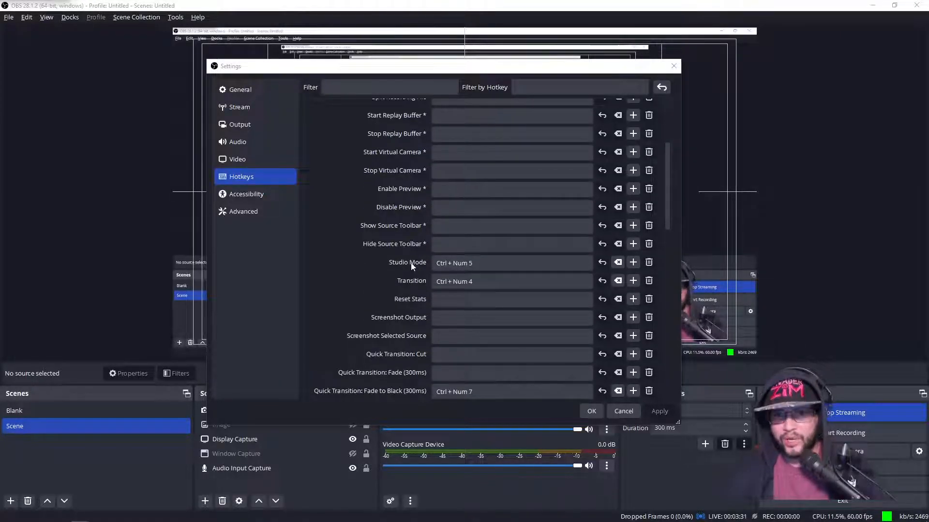
{"action": "left_click", "coordinate": [499, 262]}
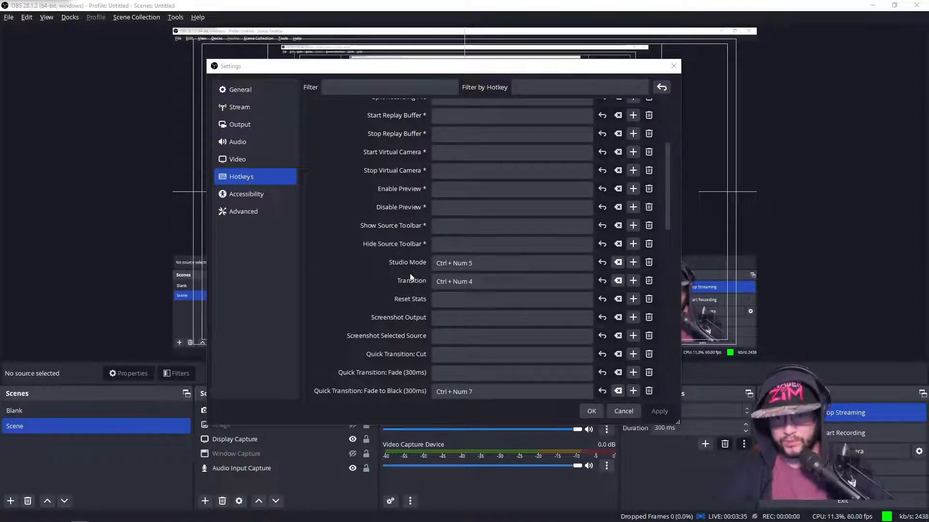
{"action": "scroll", "coordinate": [410, 273], "scroll_direction": "down", "scroll_amount": 5}
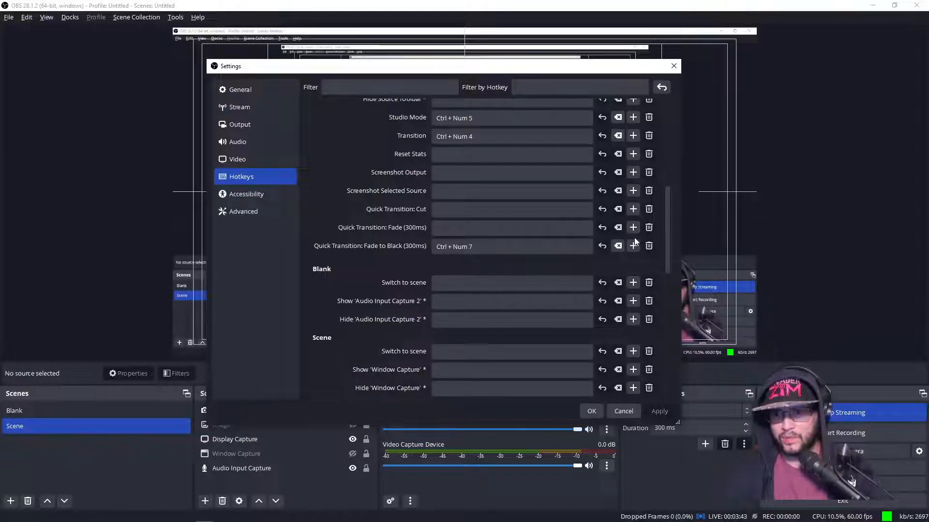
Clear the hotkey for Quick Transition: Fade to Black (300ms) and save the settings.
{"action": "left_click", "coordinate": [621, 247]}
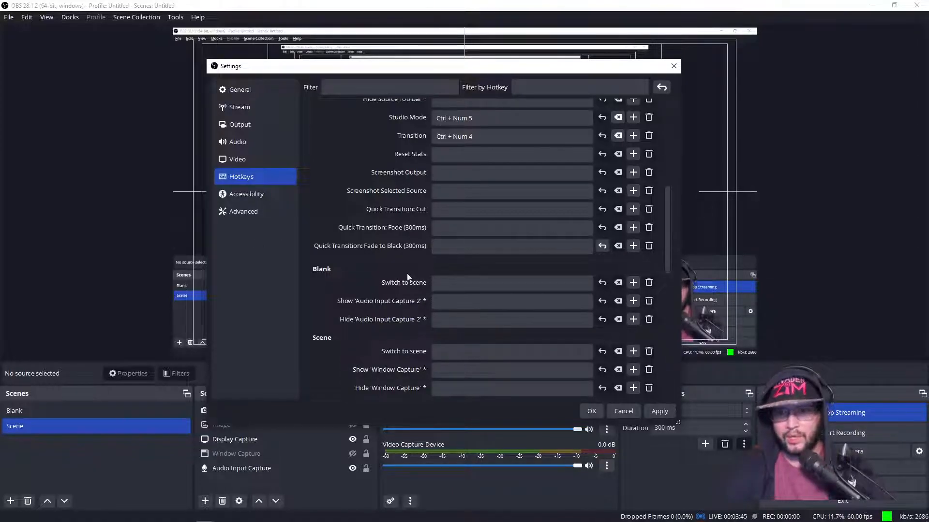
{"action": "scroll", "coordinate": [411, 278], "scroll_direction": "down", "scroll_amount": 8}
{"action": "scroll", "coordinate": [364, 281], "scroll_direction": "up", "scroll_amount": 10}
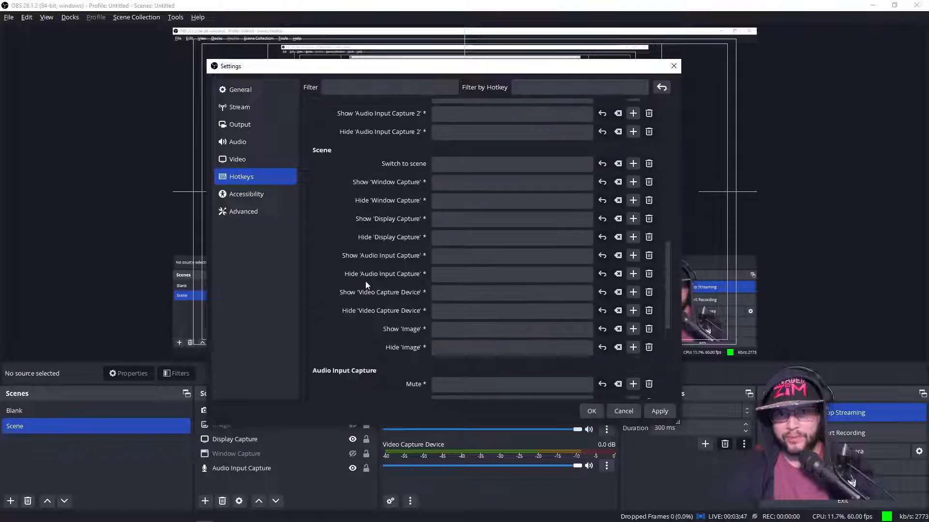
{"action": "left_click", "coordinate": [591, 411]}
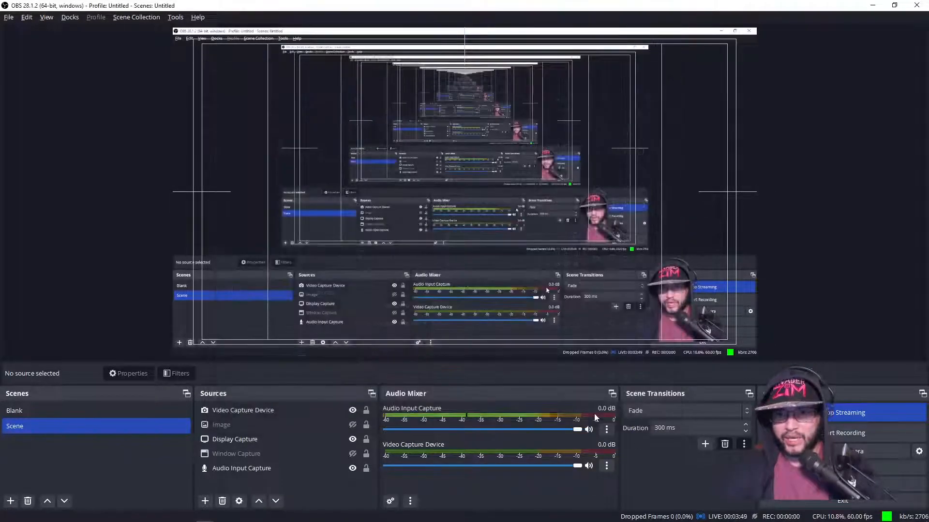
Switch the live output to the Blank scene and return to the scene named Scene.
{"action": "key", "text": "alt+Tab"}
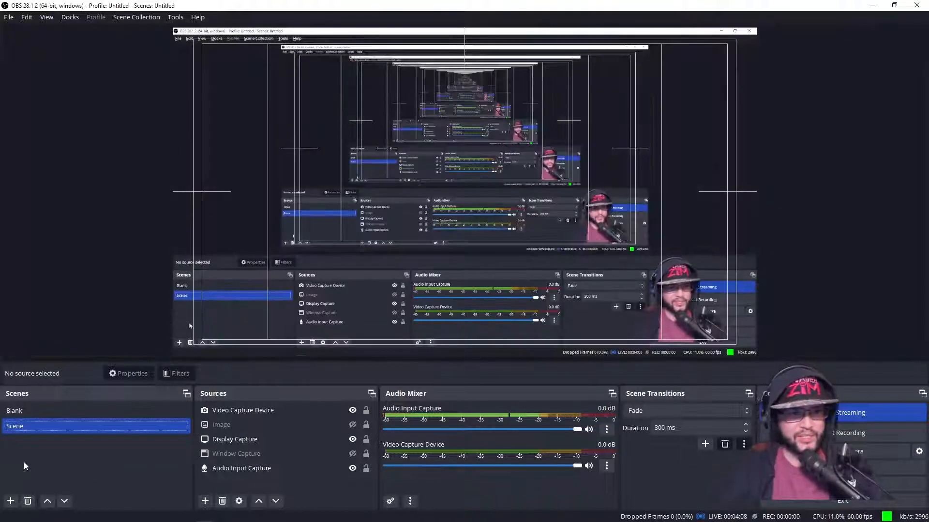
{"action": "left_click", "coordinate": [19, 410]}
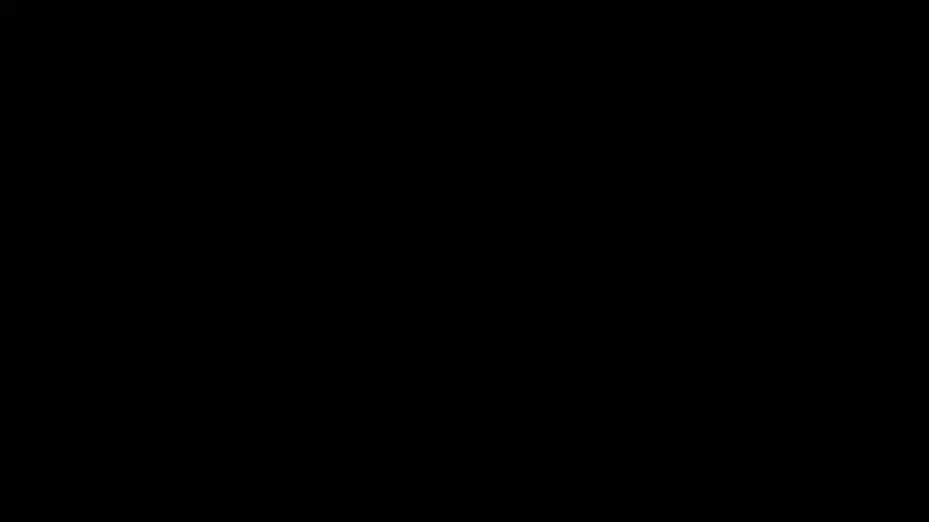
{"action": "left_click", "coordinate": [47, 428]}
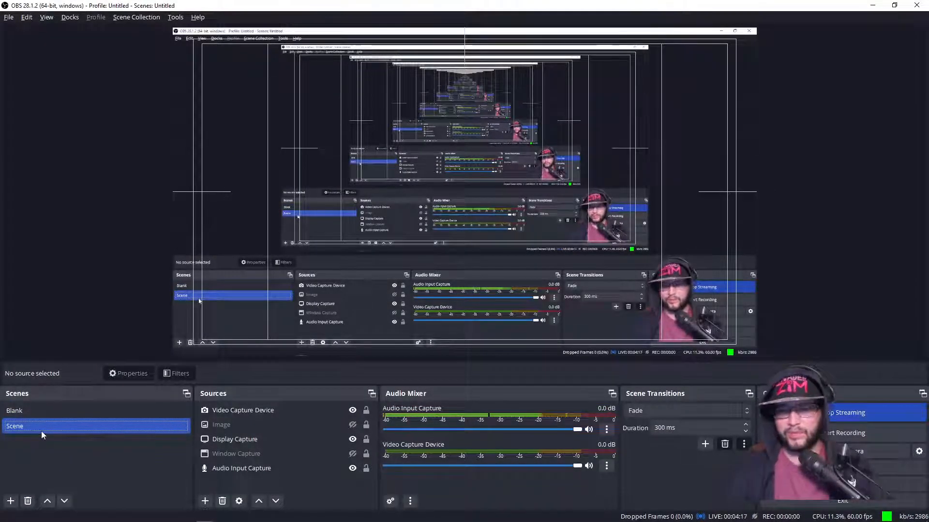
Switch to Firefox and close the Google search page for "screen to gif".
{"action": "key", "text": "alt+Tab"}
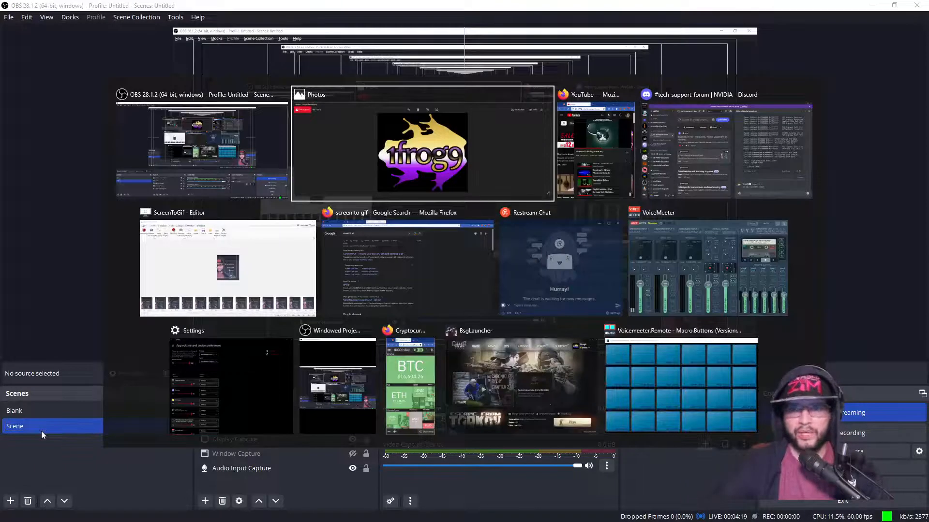
{"action": "key", "text": "Tab"}
{"action": "key", "text": "Tab"}
{"action": "key", "text": "Tab"}
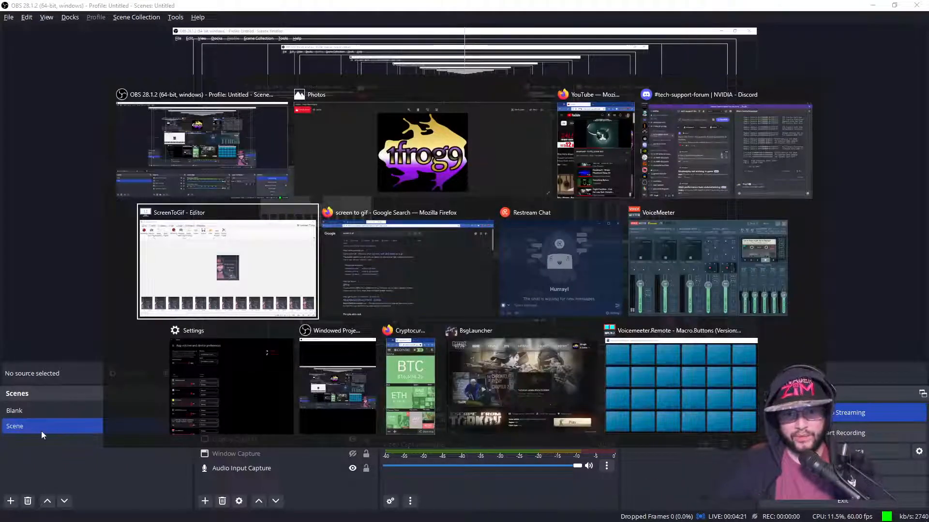
{"action": "key", "text": "Tab"}
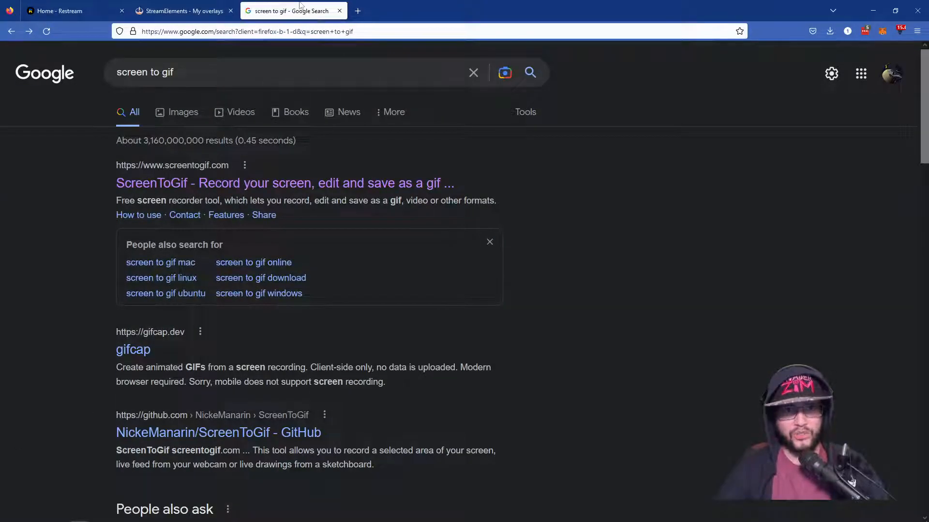
{"action": "left_click", "coordinate": [340, 11]}
View the Restream home page and the StreamElements overlays page, and return to OBS.
{"action": "left_click", "coordinate": [75, 10]}
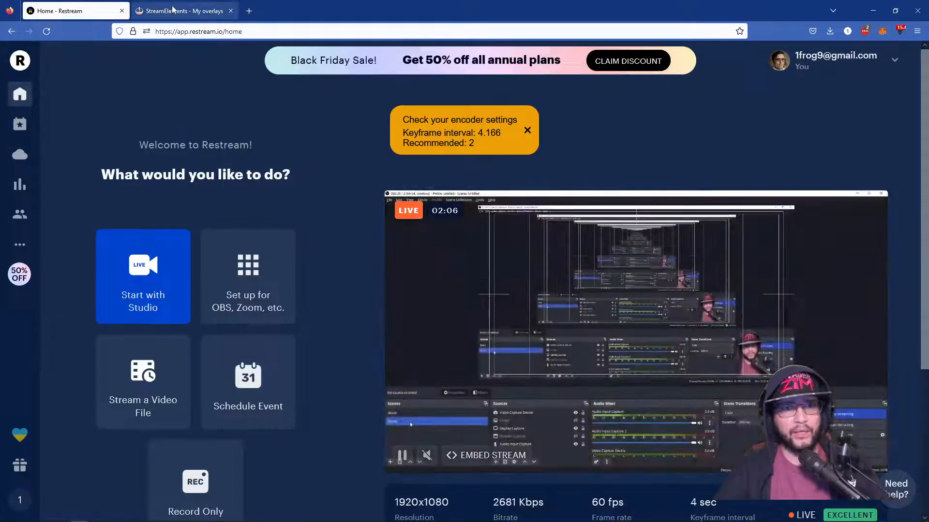
{"action": "left_click", "coordinate": [173, 9]}
{"action": "key", "text": "alt+Tab"}
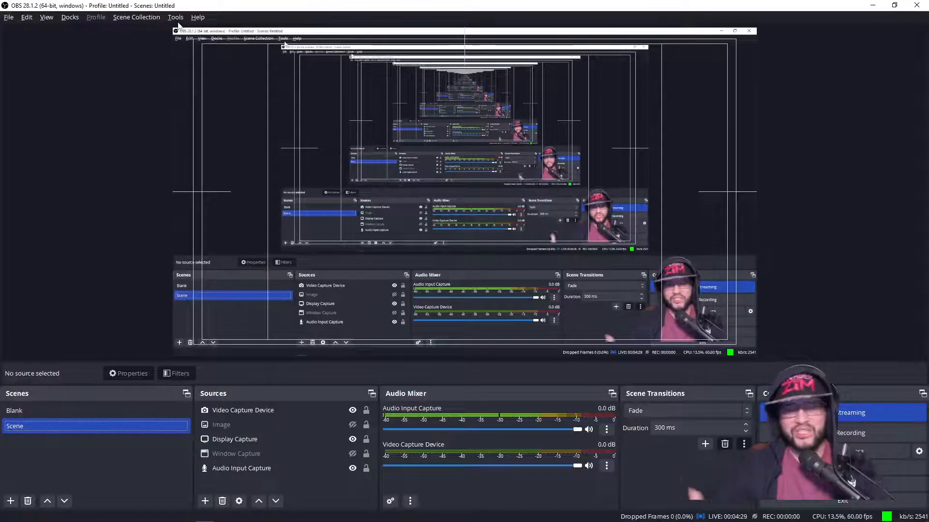
{"action": "key", "text": "alt+Tab"}
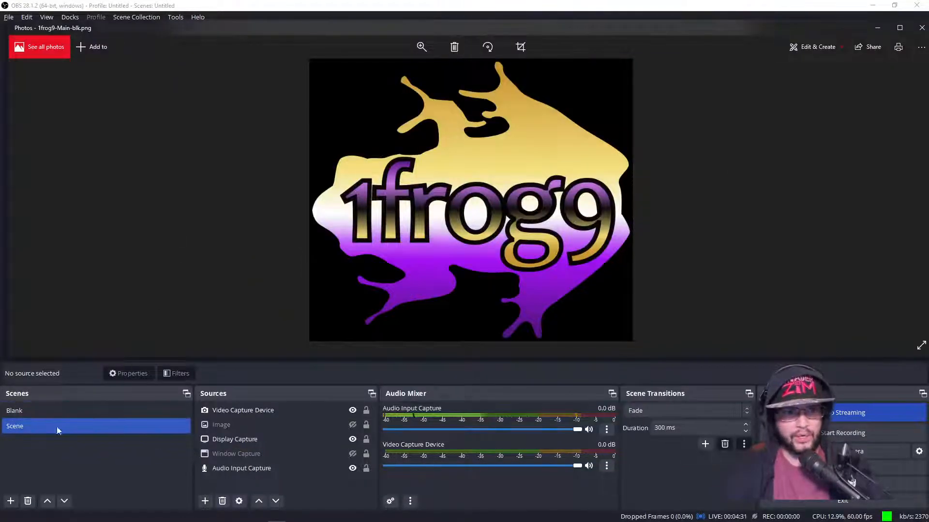
Add a new scene named Start.
{"action": "right_click", "coordinate": [33, 429]}
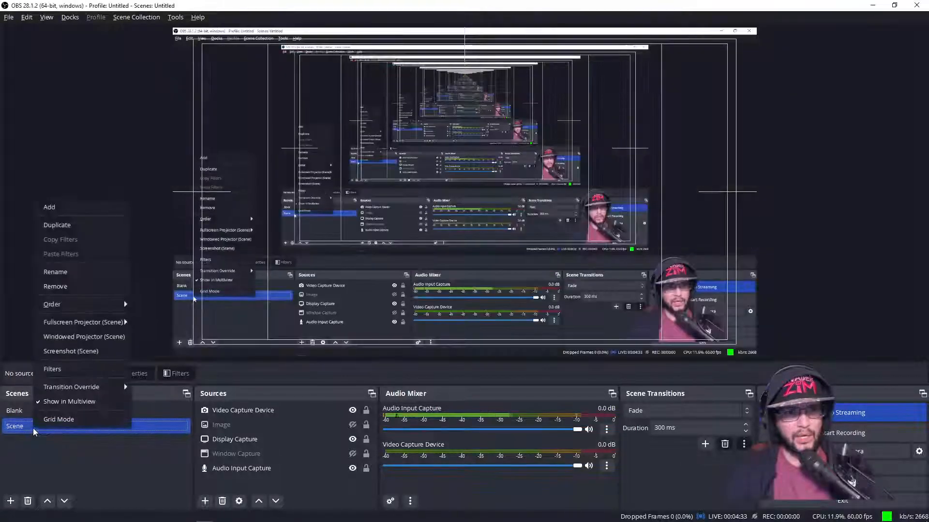
{"action": "left_click", "coordinate": [28, 442]}
{"action": "left_click", "coordinate": [10, 506]}
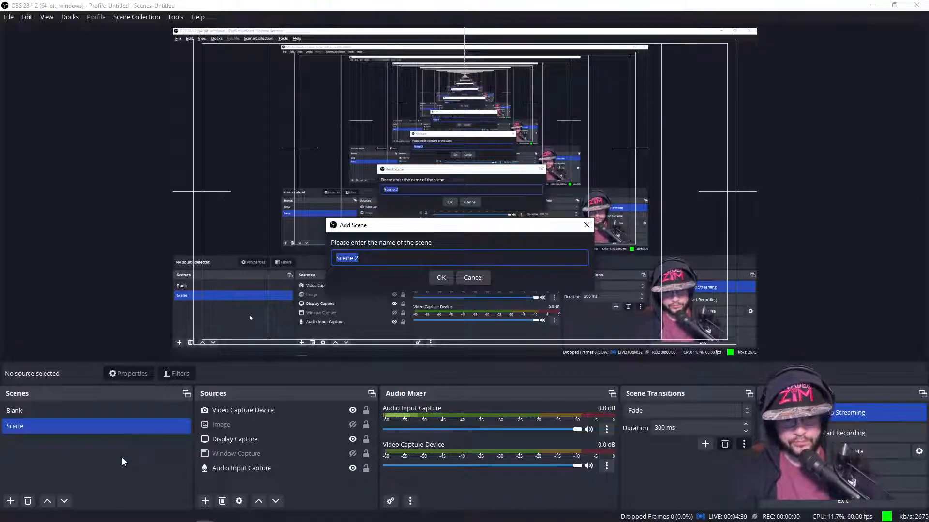
{"action": "type", "text": "Star"}
{"action": "key", "text": "Return"}
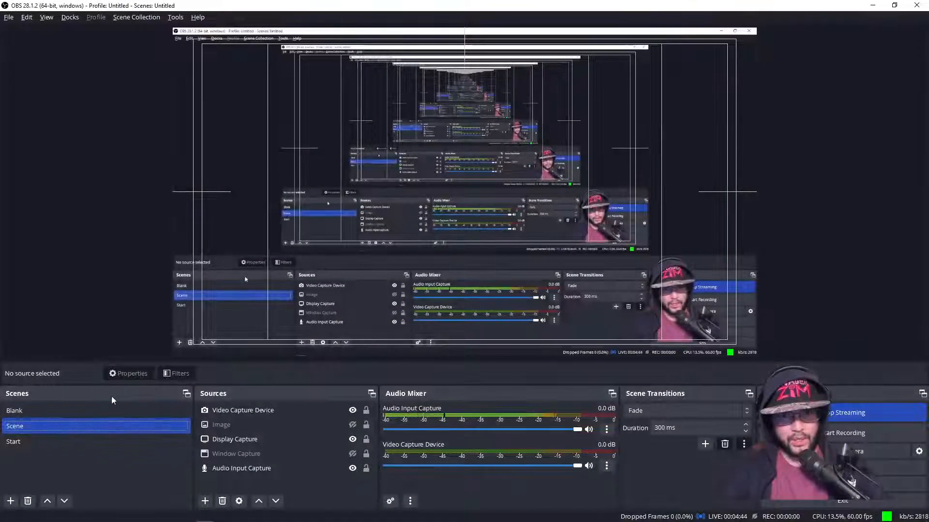
Add another new scene named BRB.
{"action": "left_click", "coordinate": [70, 440]}
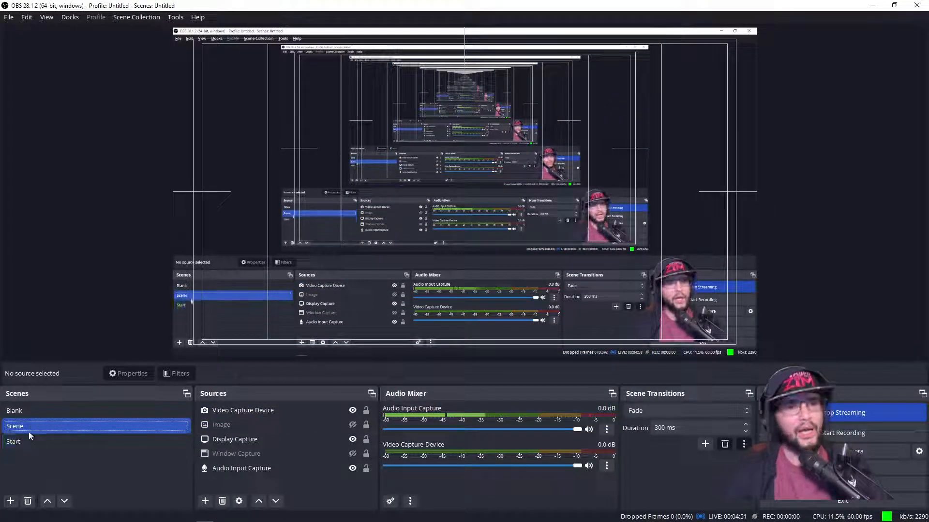
{"action": "left_click", "coordinate": [10, 501]}
{"action": "type", "text": "BRB"}
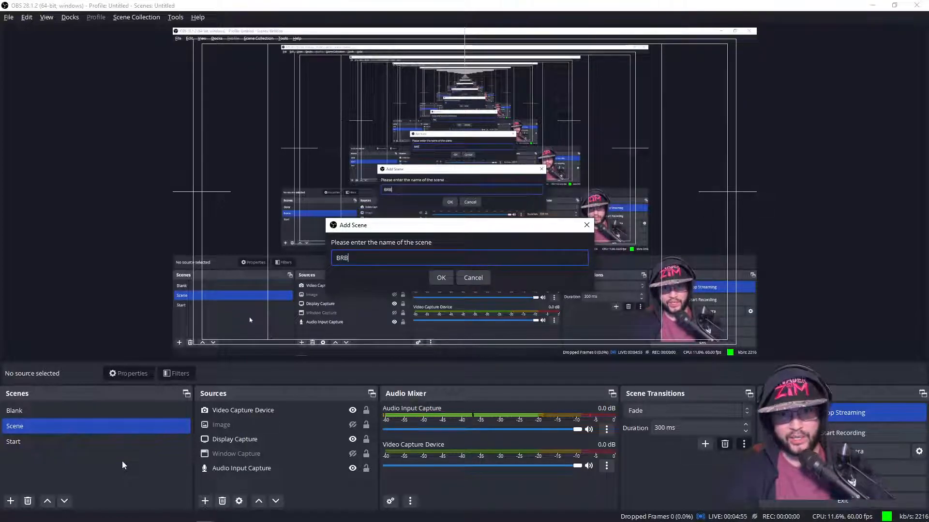
{"action": "key", "text": "Return"}
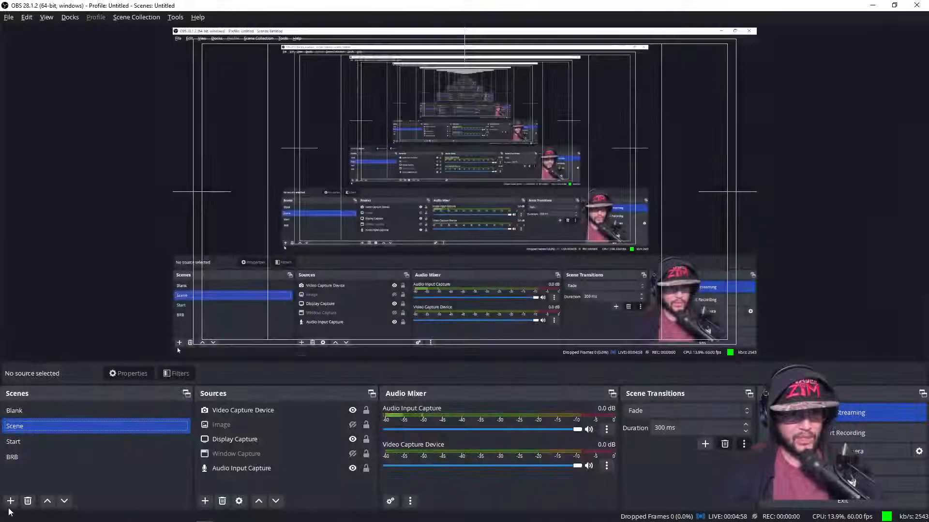
Add a new scene named End.
{"action": "left_click", "coordinate": [11, 501]}
{"action": "type", "text": "End"}
{"action": "key", "text": "BackSpace"}
{"action": "key", "text": "BackSpace"}
{"action": "type", "text": "nd"}
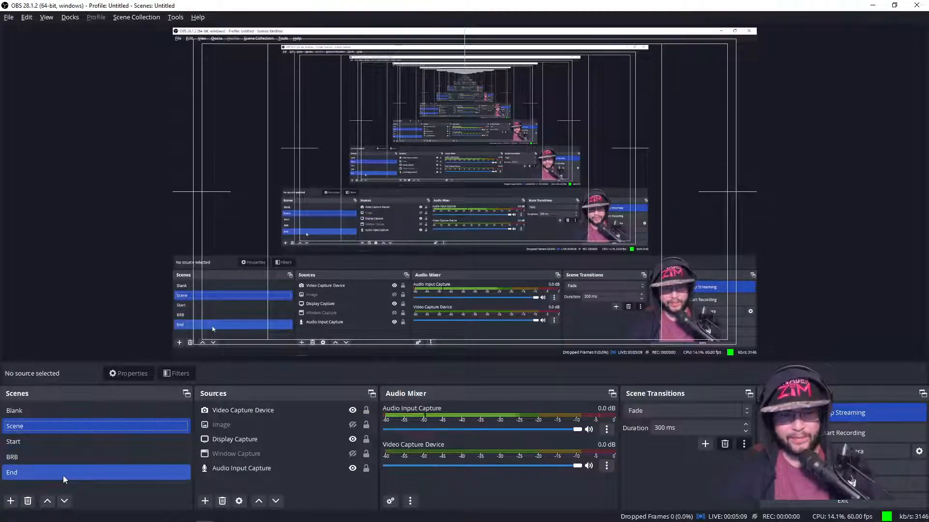
{"action": "left_click", "coordinate": [234, 439]}
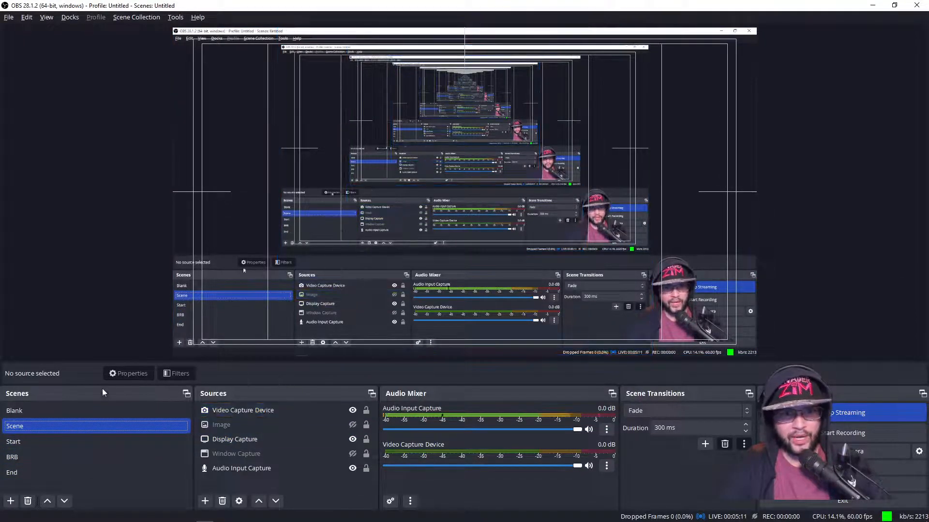
{"action": "left_click", "coordinate": [209, 428]}
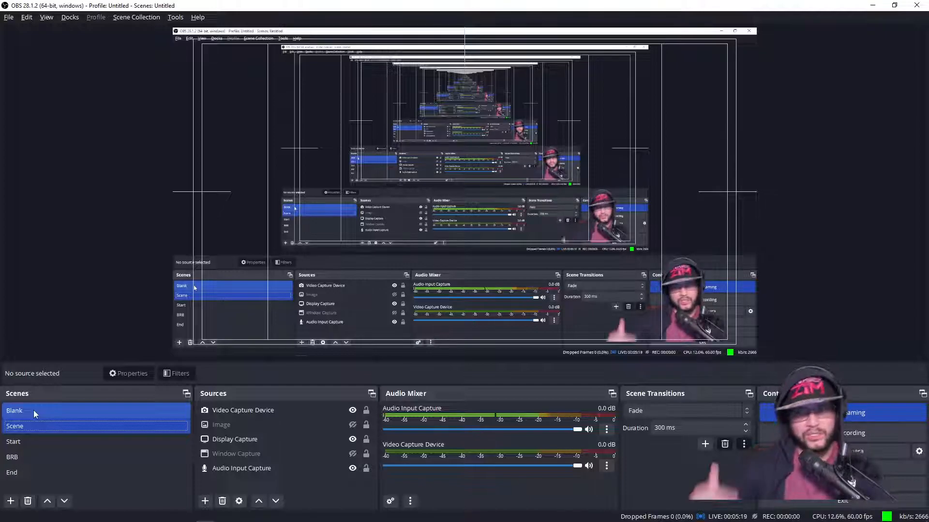
{"action": "left_click", "coordinate": [334, 439]}
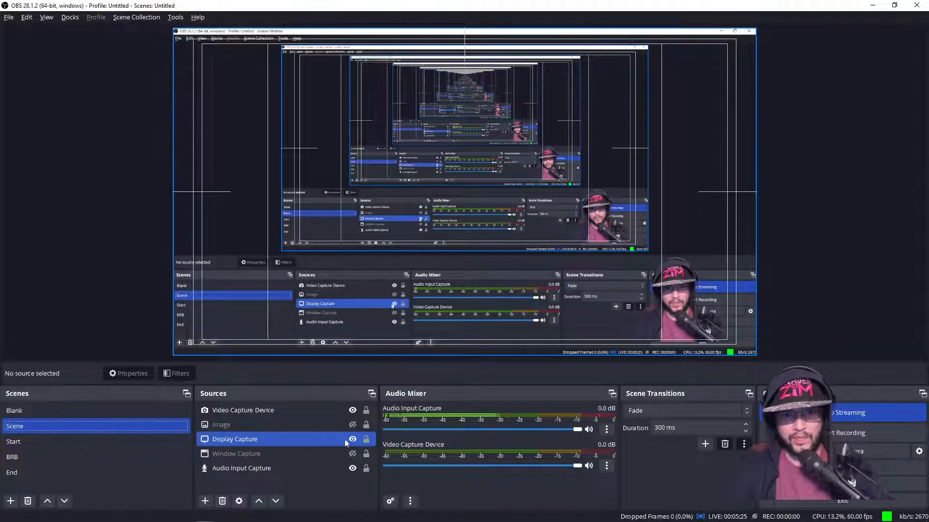
Switch to Firefox, view the Start overlay in the StreamElements editor, and close the editor page.
{"action": "key", "text": "alt+Tab"}
{"action": "key", "text": "alt+Tab"}
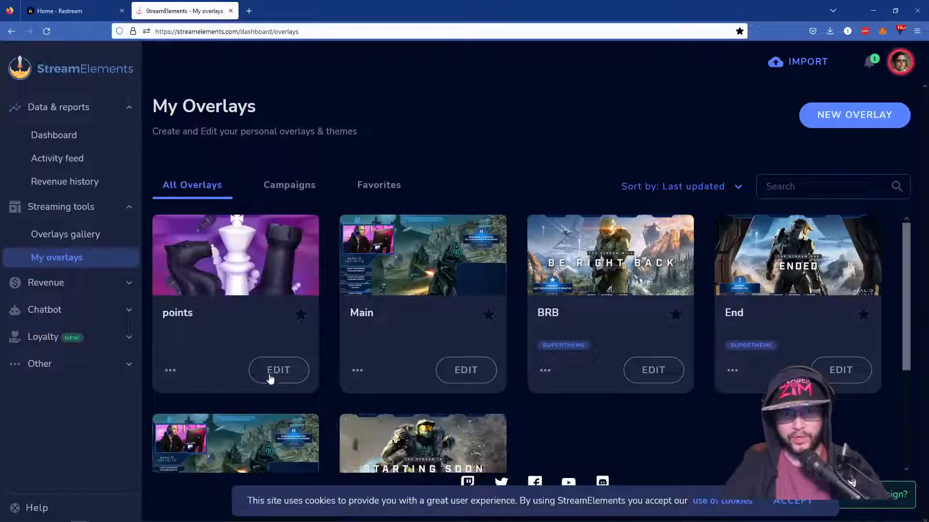
{"action": "scroll", "coordinate": [730, 321], "scroll_direction": "down", "scroll_amount": 3}
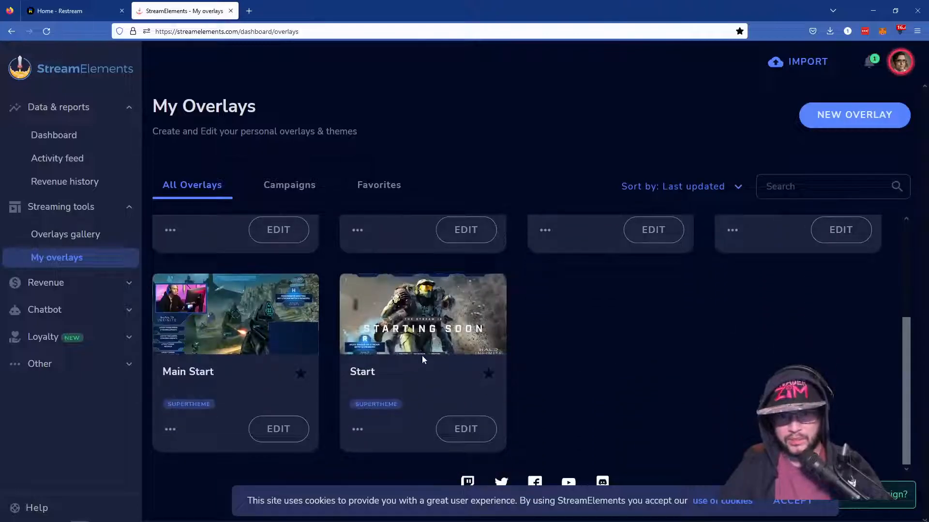
{"action": "left_click", "coordinate": [459, 434]}
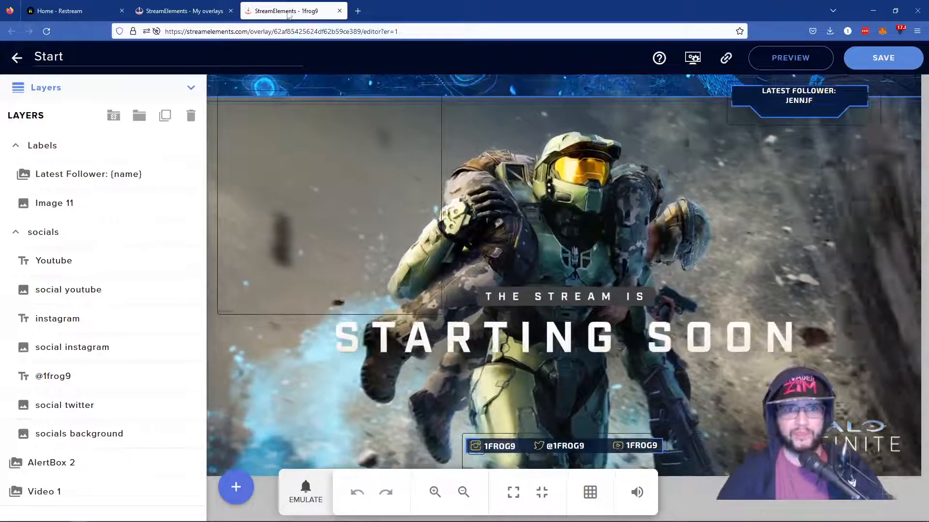
{"action": "key", "text": "ctrl+w"}
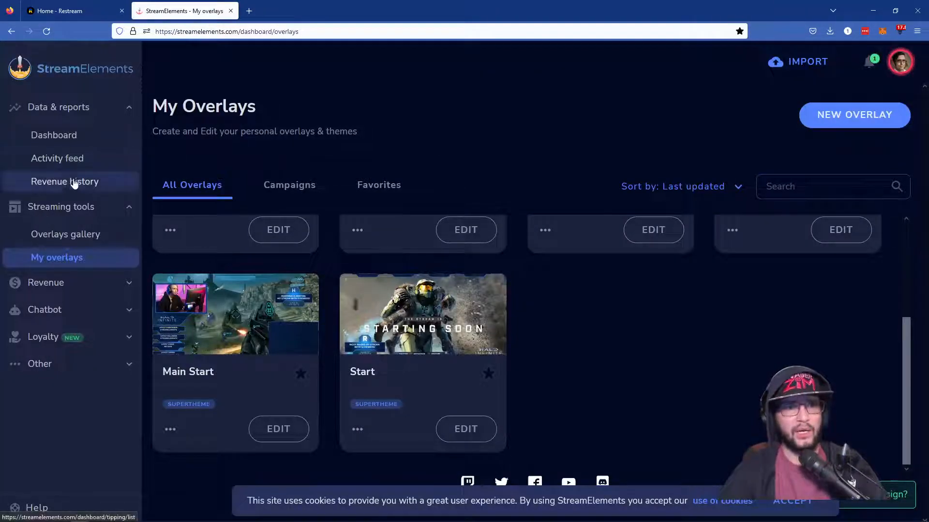
Browse the StreamElements overlays gallery and preview the layouts of the Talk show animated super theme without creating an overlay.
{"action": "left_click", "coordinate": [69, 242]}
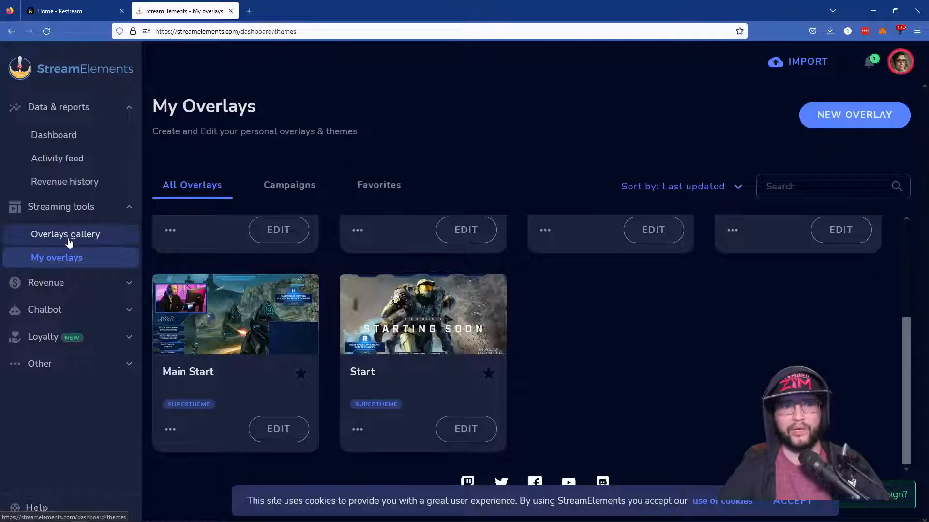
{"action": "scroll", "coordinate": [551, 282], "scroll_direction": "down", "scroll_amount": 15}
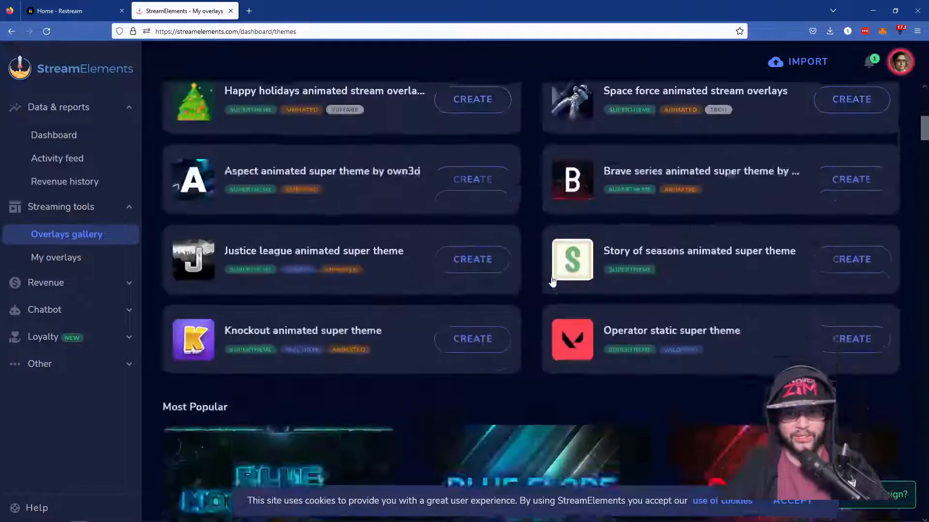
{"action": "scroll", "coordinate": [389, 306], "scroll_direction": "down", "scroll_amount": 13}
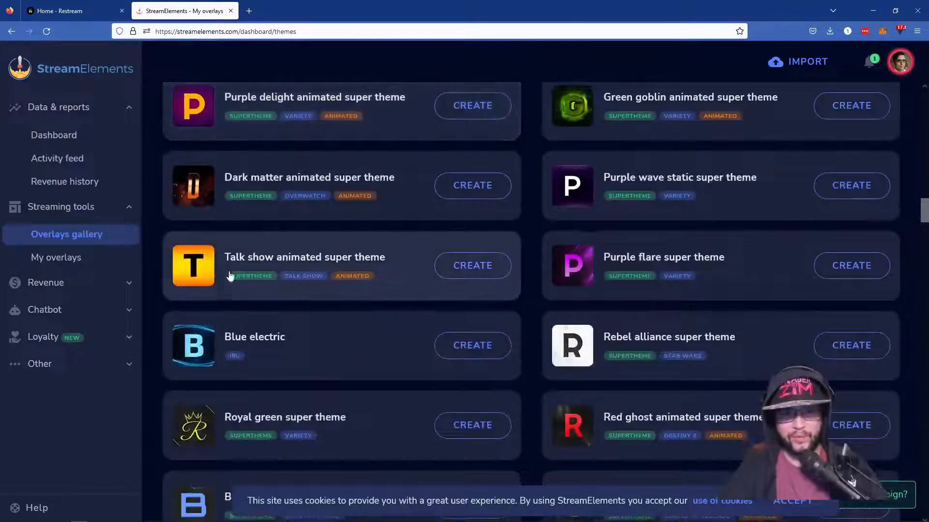
{"action": "left_click", "coordinate": [203, 265]}
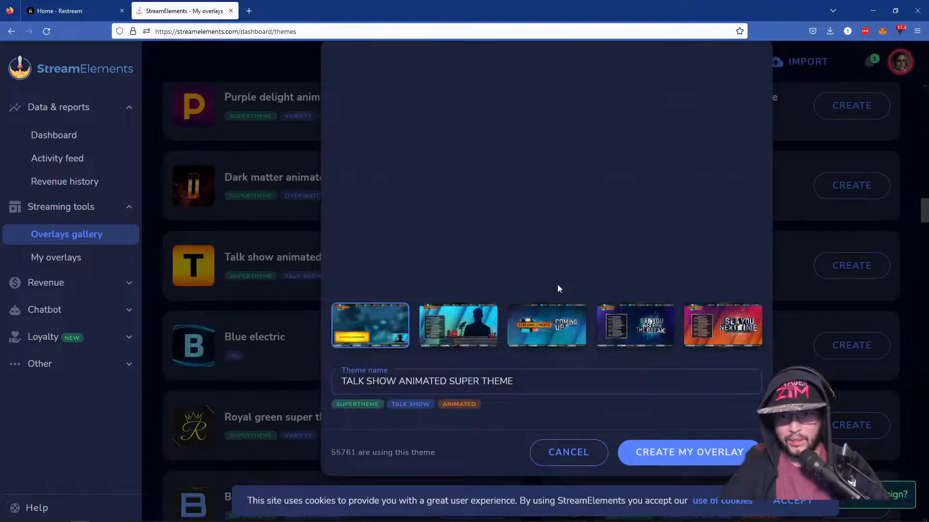
{"action": "left_click", "coordinate": [566, 346]}
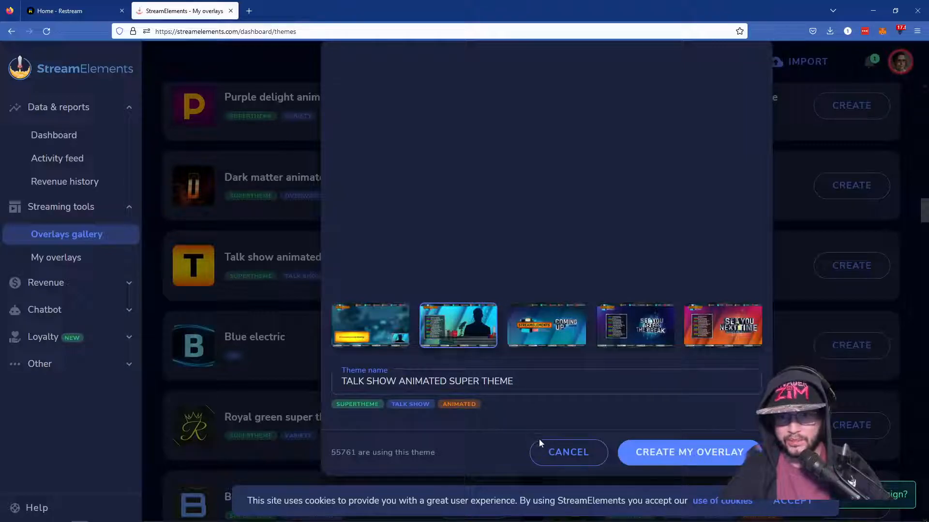
{"action": "left_click", "coordinate": [561, 455]}
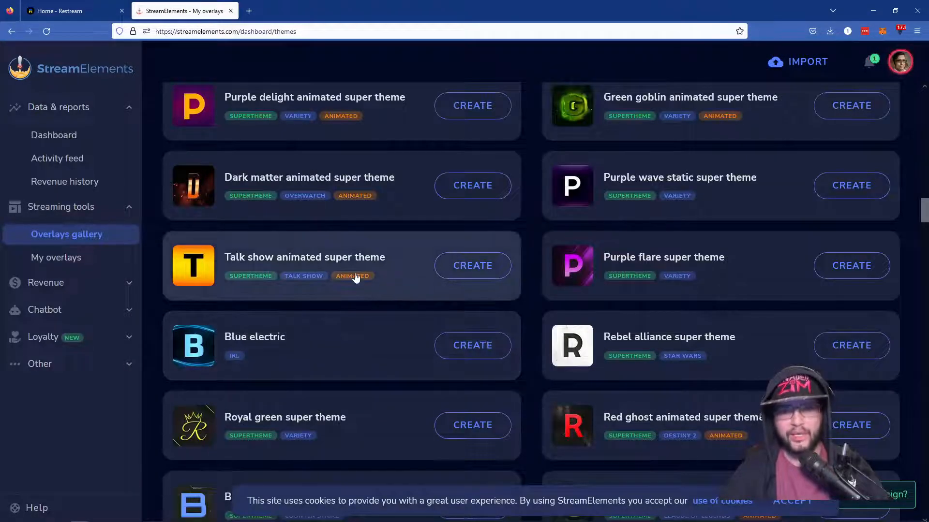
View the Talk show animated super theme preview again and return to the My Overlays page.
{"action": "left_click", "coordinate": [429, 261]}
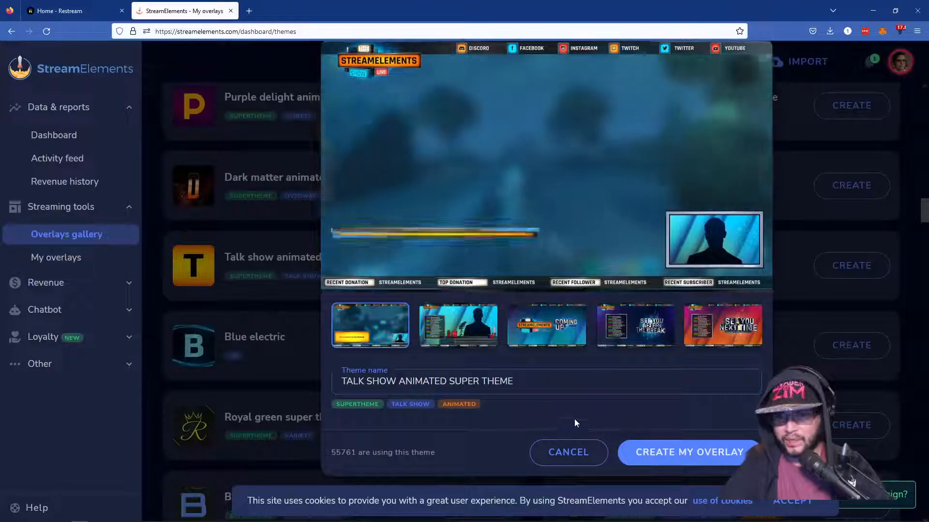
{"action": "left_click", "coordinate": [795, 426]}
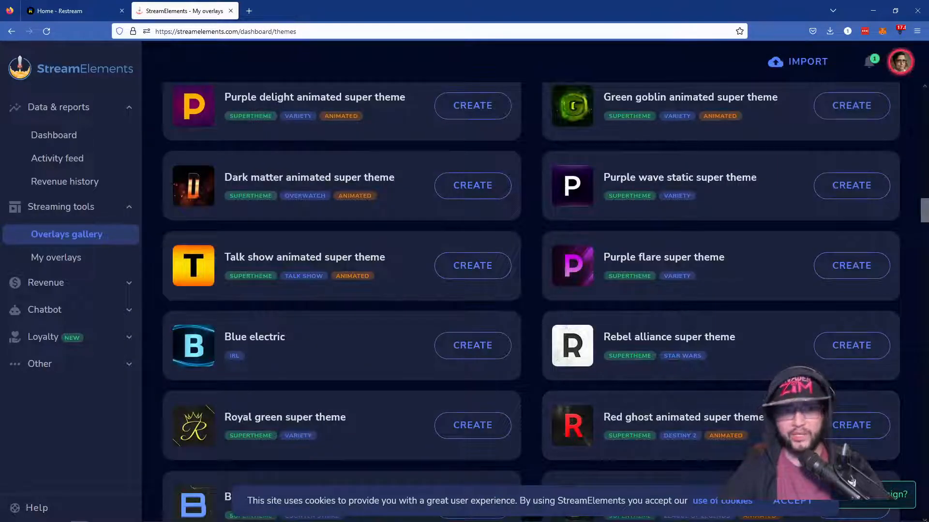
{"action": "key", "text": "alt+Left"}
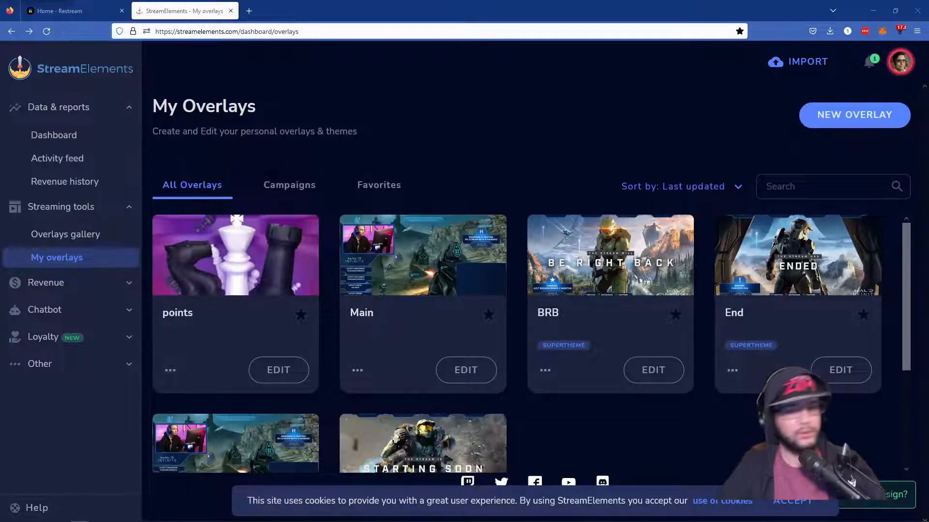
{"action": "key", "text": "super"}
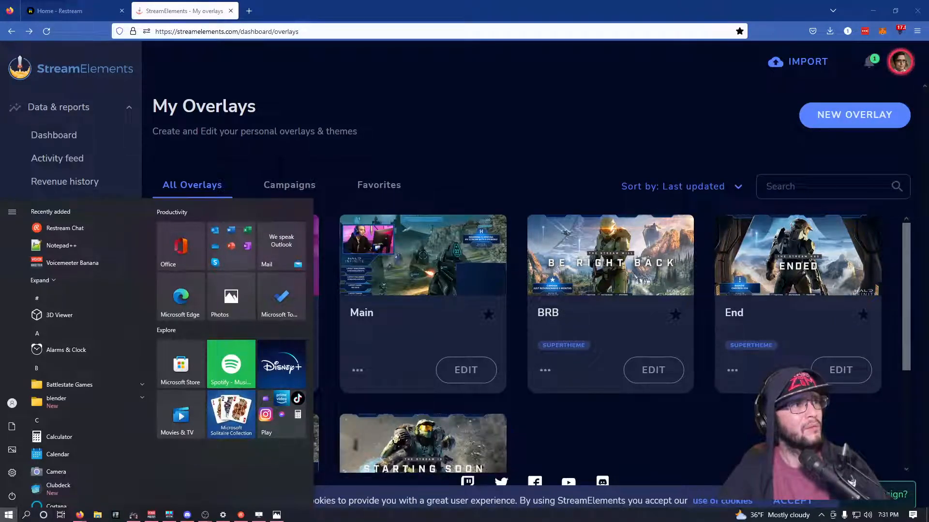
{"action": "key", "text": "Escape"}
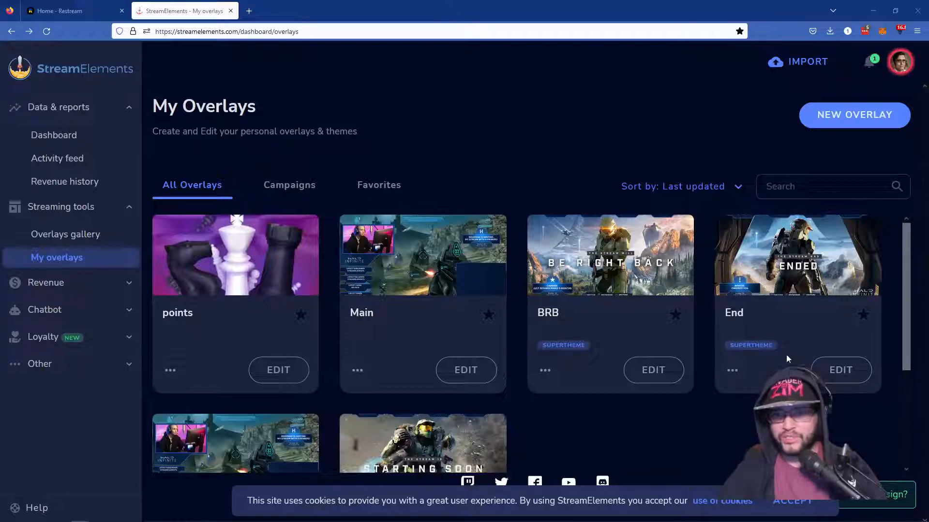
Look through all personal overlays, including Main, BRB, End, Main Start and Start.
{"action": "scroll", "coordinate": [223, 359], "scroll_direction": "down", "scroll_amount": 3}
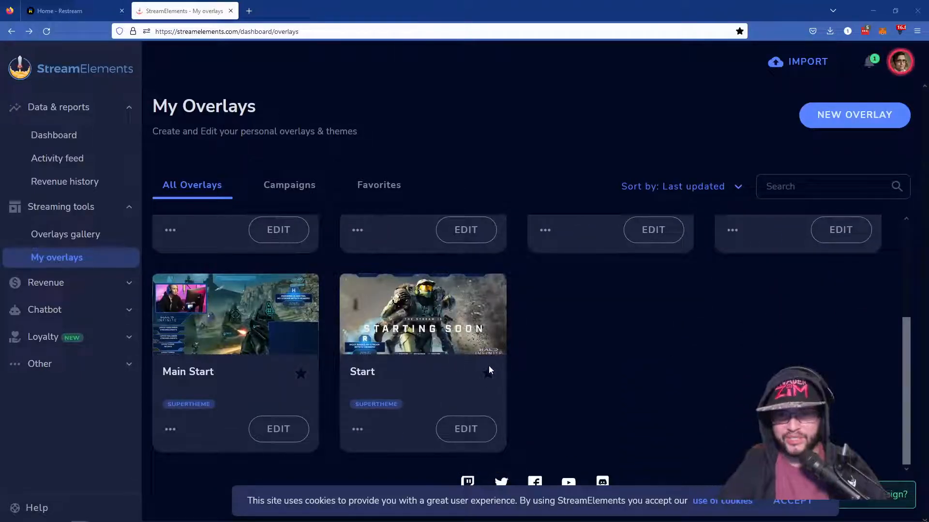
{"action": "scroll", "coordinate": [572, 384], "scroll_direction": "up", "scroll_amount": 2}
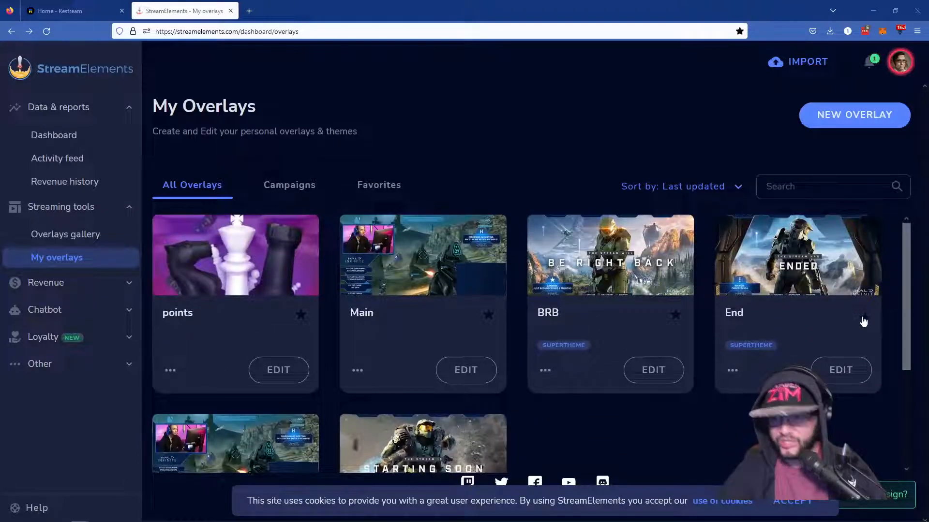
{"action": "scroll", "coordinate": [391, 378], "scroll_direction": "down", "scroll_amount": 3}
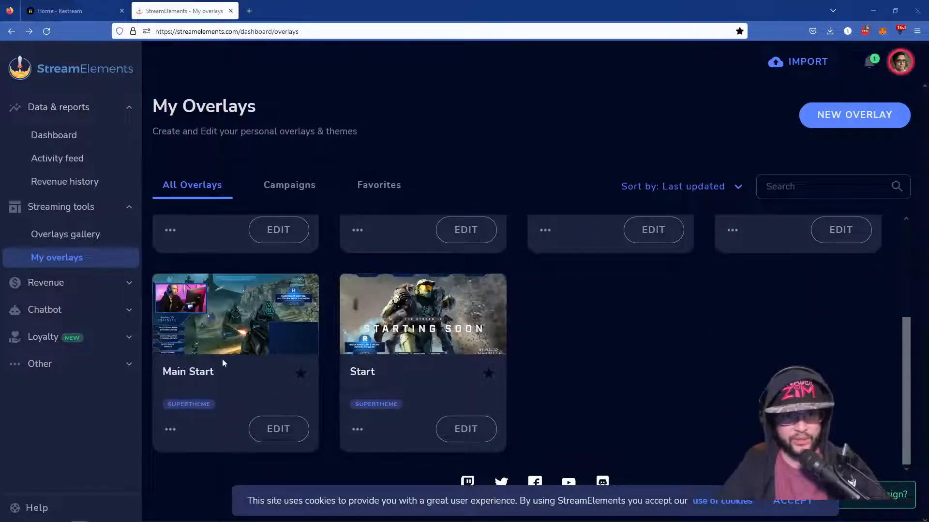
{"action": "scroll", "coordinate": [222, 373], "scroll_direction": "up", "scroll_amount": 3}
{"action": "scroll", "coordinate": [235, 412], "scroll_direction": "down", "scroll_amount": 1}
{"action": "scroll", "coordinate": [252, 409], "scroll_direction": "up", "scroll_amount": 1}
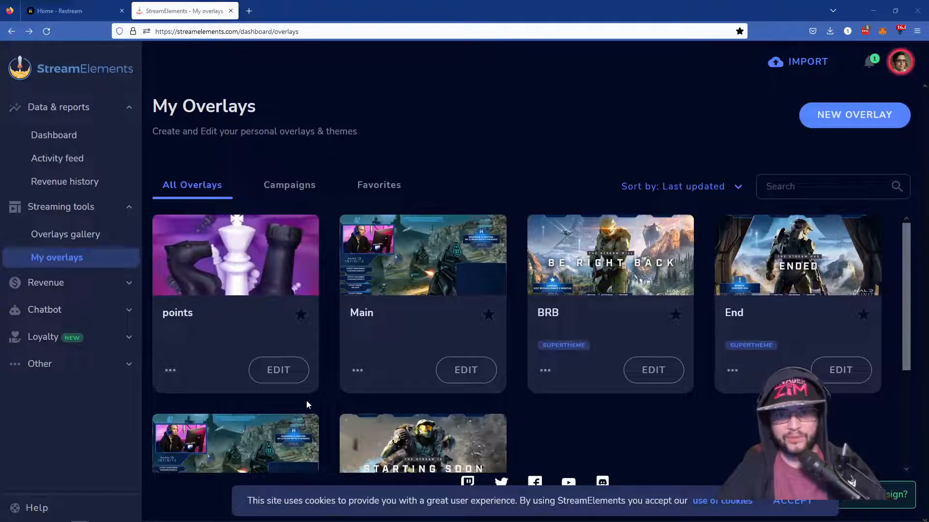
{"action": "scroll", "coordinate": [466, 375], "scroll_direction": "down", "scroll_amount": 3}
{"action": "scroll", "coordinate": [466, 376], "scroll_direction": "up", "scroll_amount": 3}
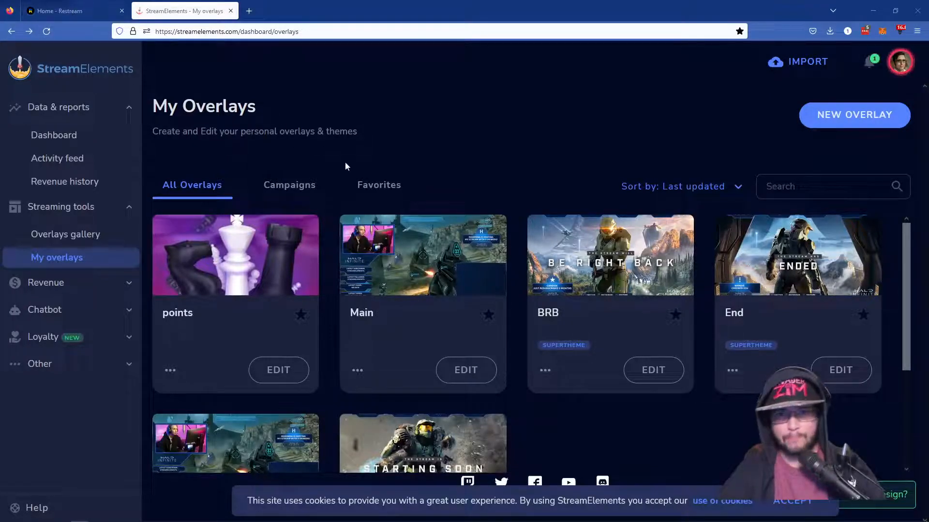
{"action": "scroll", "coordinate": [350, 301], "scroll_direction": "down", "scroll_amount": 3}
{"action": "scroll", "coordinate": [350, 300], "scroll_direction": "up", "scroll_amount": 2}
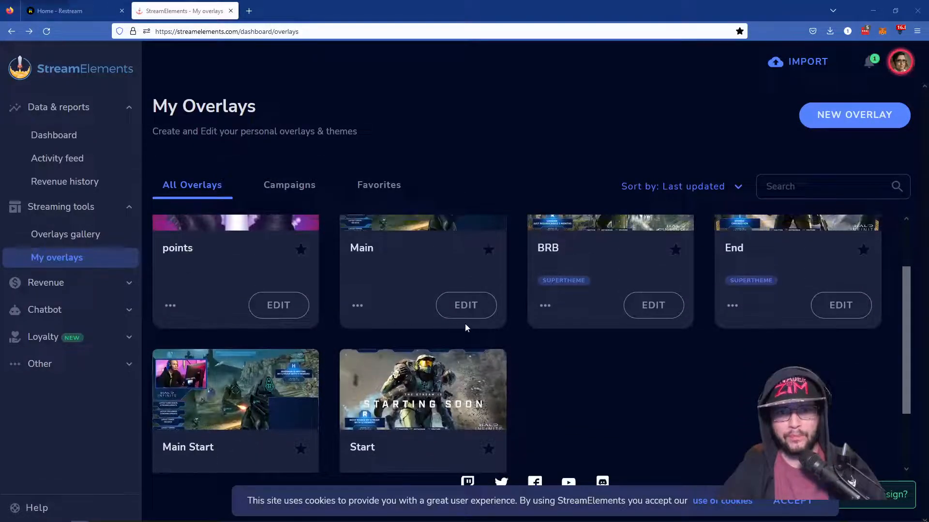
{"action": "scroll", "coordinate": [463, 328], "scroll_direction": "up", "scroll_amount": 2}
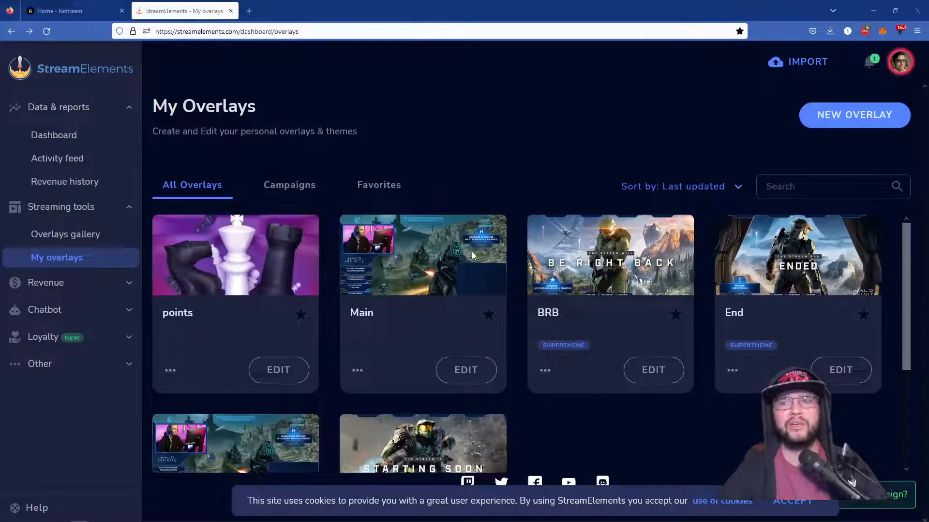
{"action": "key", "text": "alt+Tab"}
{"action": "key", "text": "alt+Tab"}
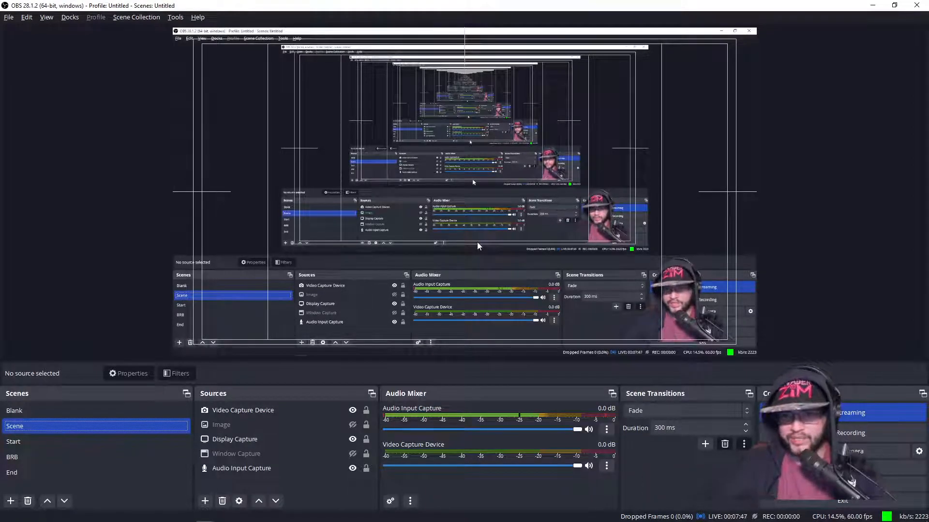
{"action": "key", "text": "alt+Tab"}
{"action": "key", "text": "alt+Tab"}
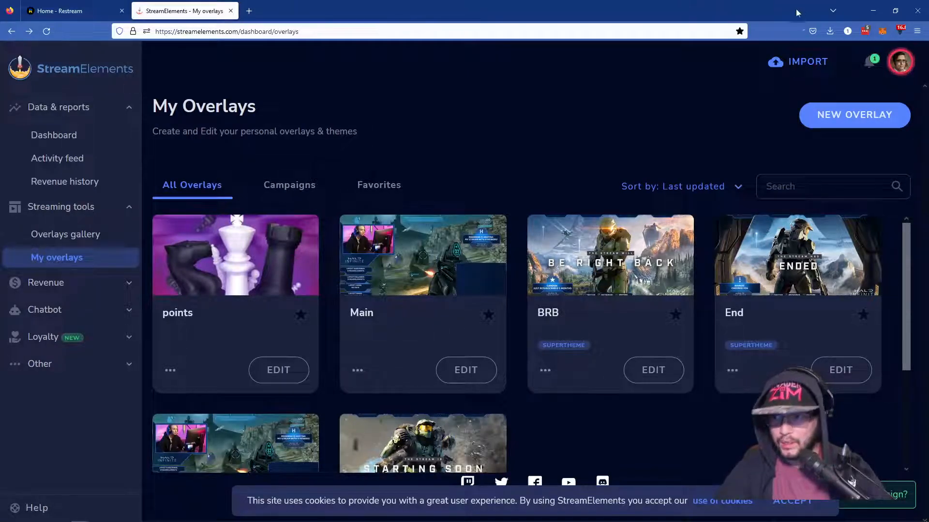
Check which channels are linked to the StreamElements account and close the account options.
{"action": "left_click", "coordinate": [900, 66]}
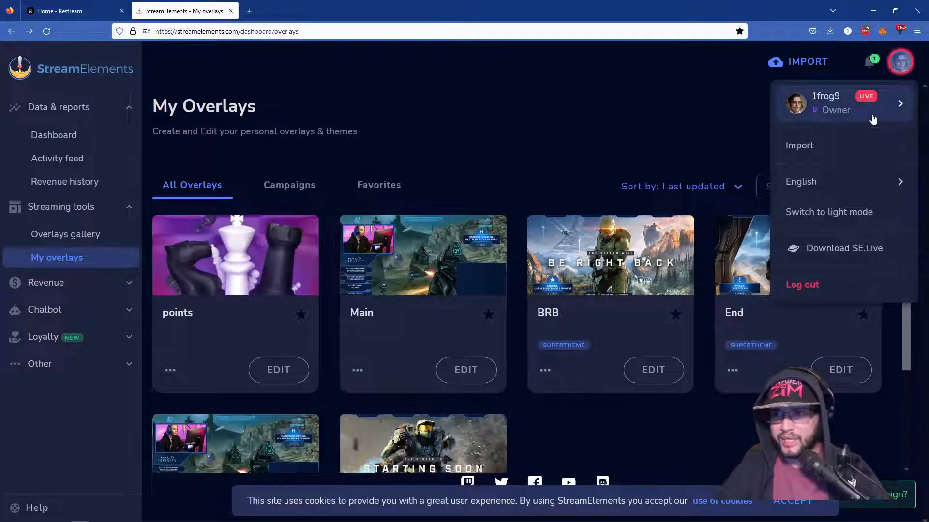
{"action": "left_click", "coordinate": [871, 113]}
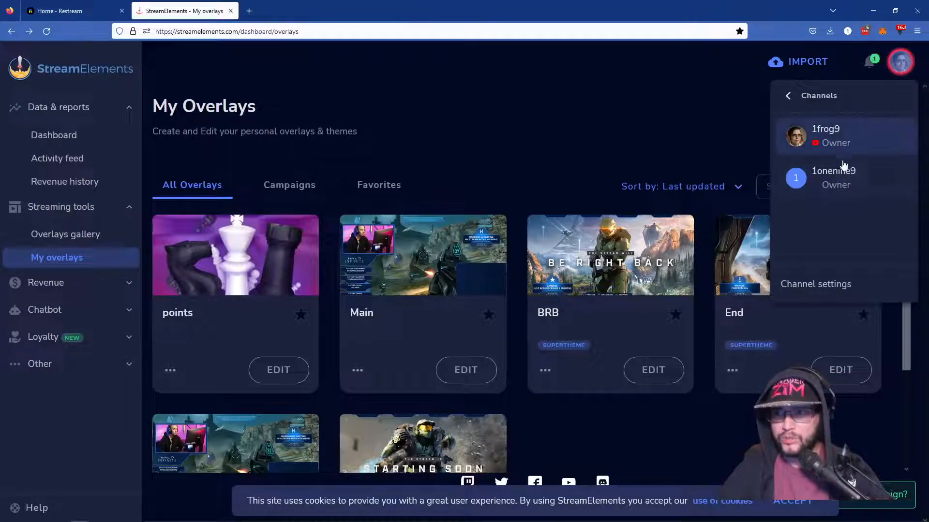
{"action": "left_click", "coordinate": [784, 138]}
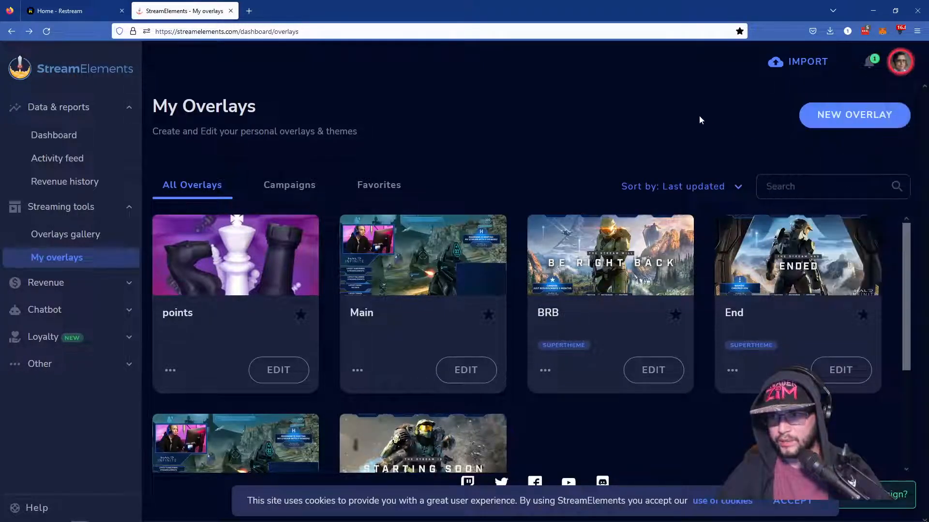
{"action": "left_click", "coordinate": [900, 61]}
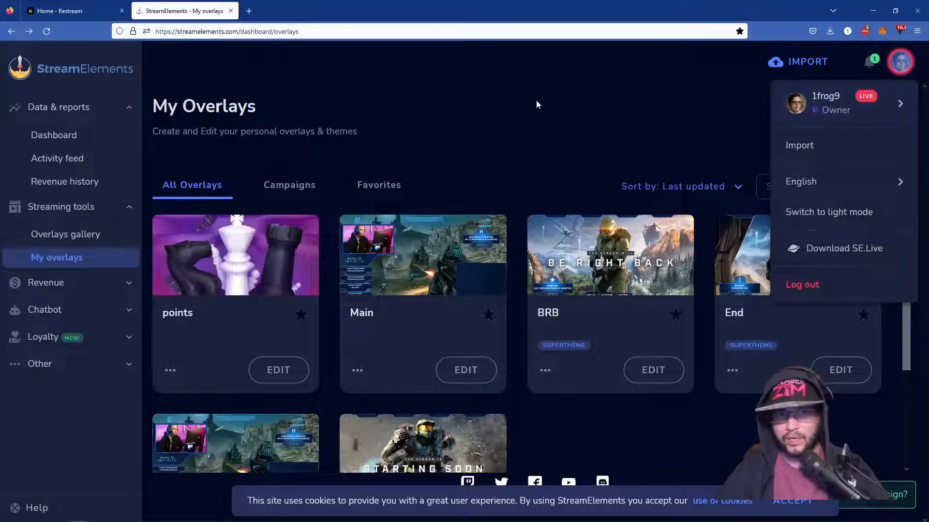
{"action": "left_click", "coordinate": [537, 135]}
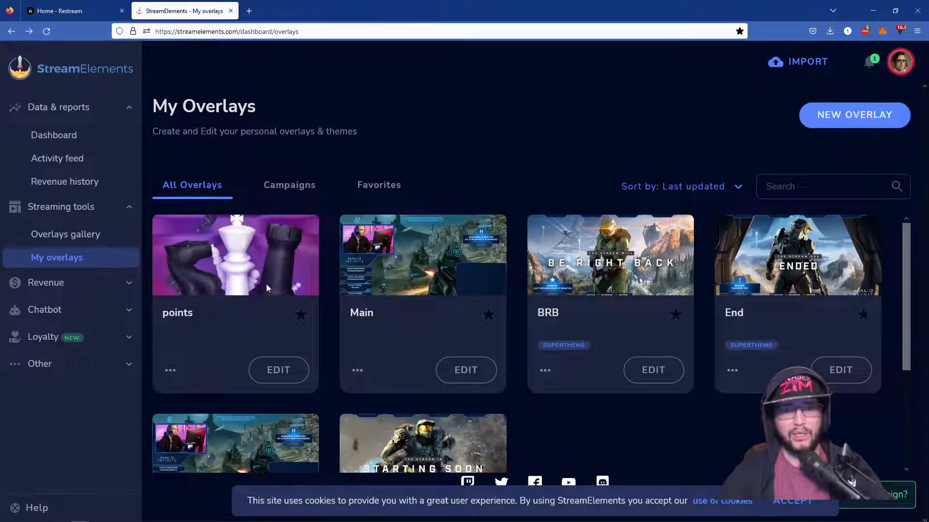
Copy the URL of the Start overlay from My Overlays and switch to OBS Studio.
{"action": "scroll", "coordinate": [432, 261], "scroll_direction": "down", "scroll_amount": 3}
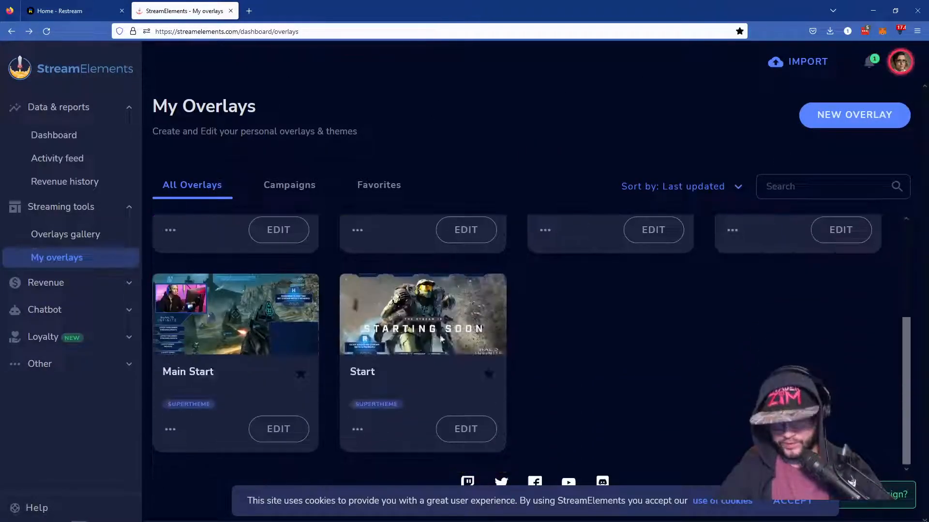
{"action": "left_click", "coordinate": [357, 429]}
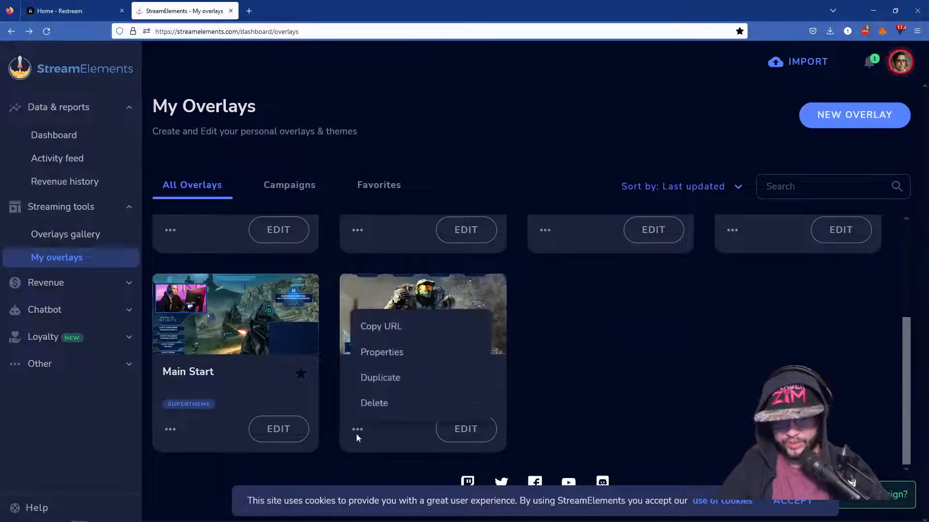
{"action": "left_click", "coordinate": [387, 329]}
{"action": "key", "text": "alt+Tab"}
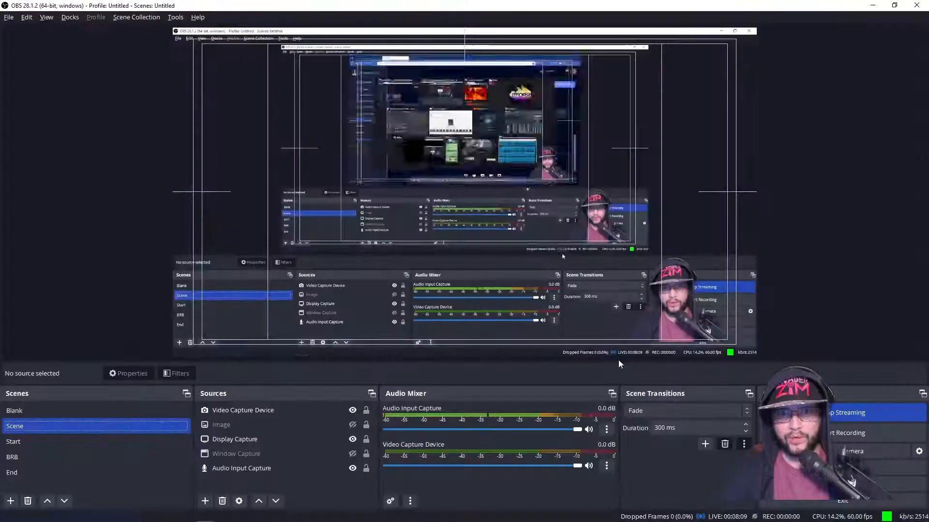
{"action": "key", "text": "alt+Tab"}
{"action": "key", "text": "Tab"}
{"action": "key", "text": "Tab"}
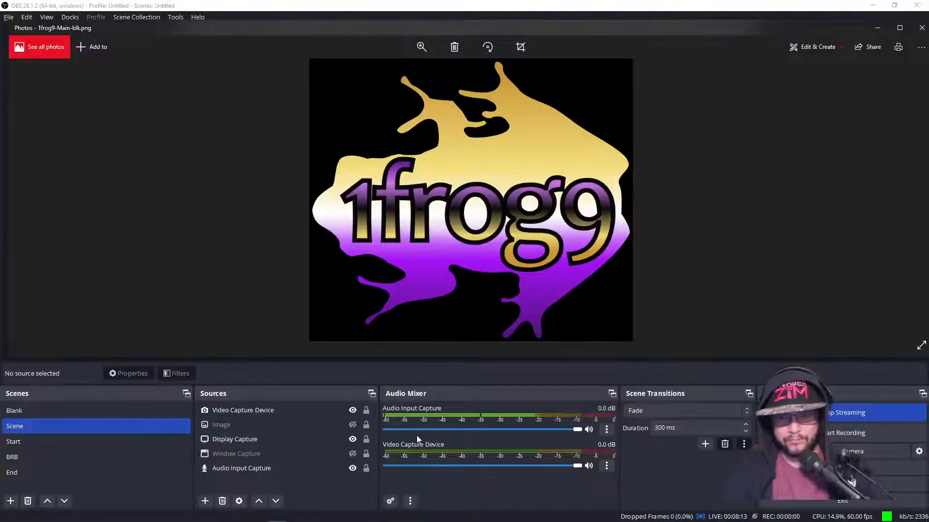
Add a new Browser source named BrowserStart to the scene called Scene.
{"action": "left_click", "coordinate": [205, 501]}
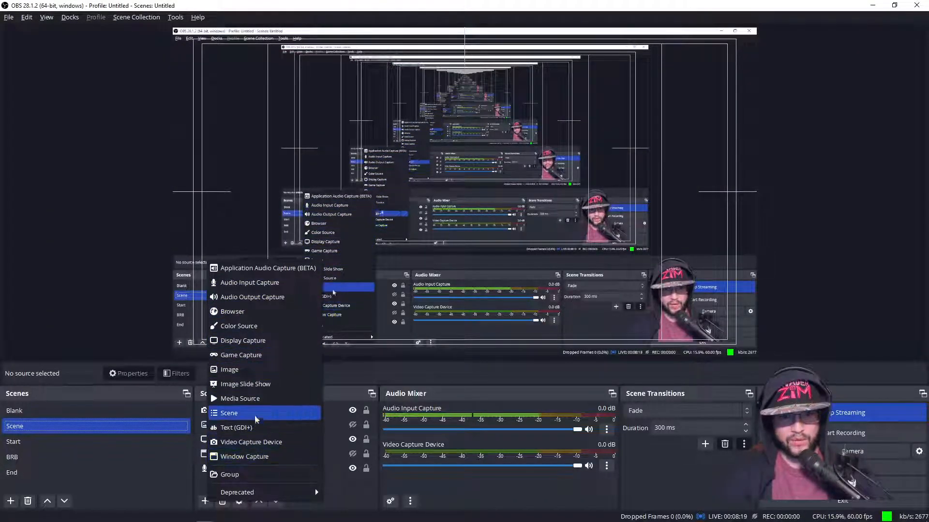
{"action": "left_click", "coordinate": [248, 311]}
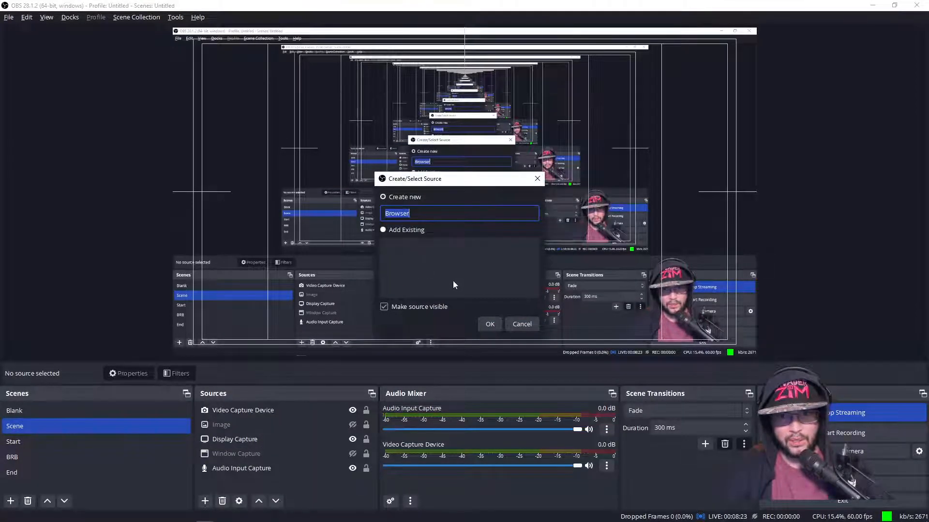
{"action": "type", "text": "Start"}
{"action": "key", "text": "Return"}
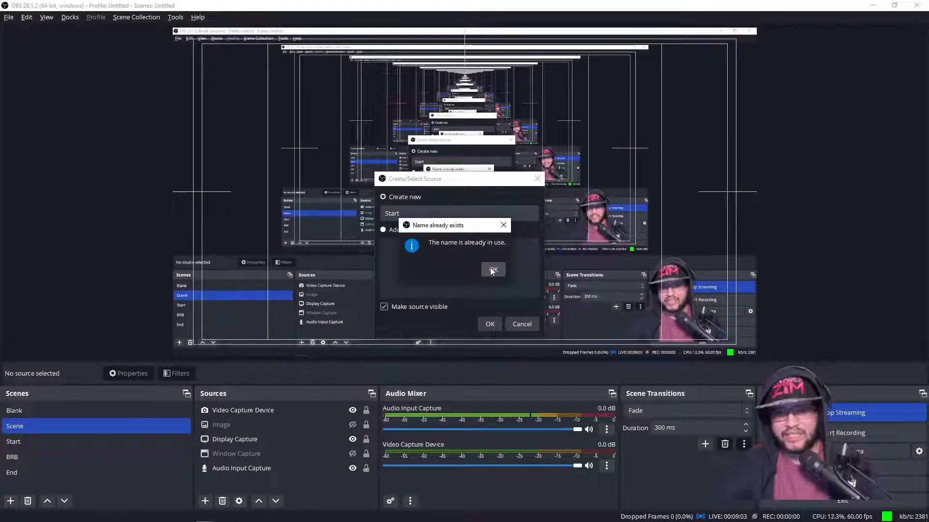
{"action": "left_click", "coordinate": [492, 270]}
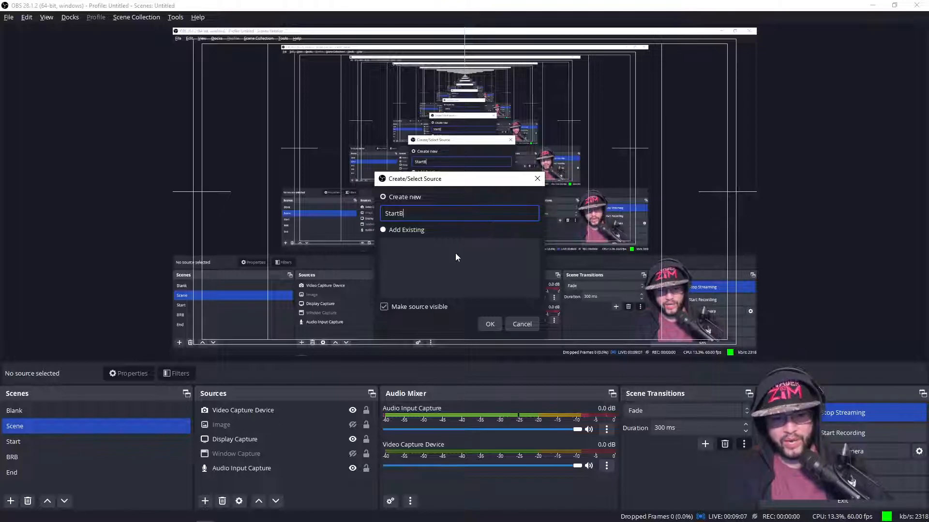
{"action": "type", "text": "Browser"}
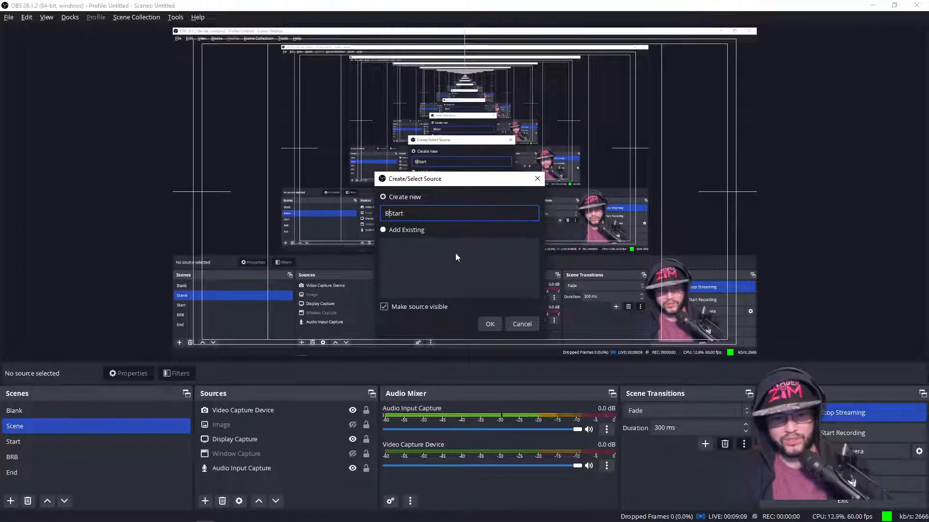
{"action": "key", "text": "Return"}
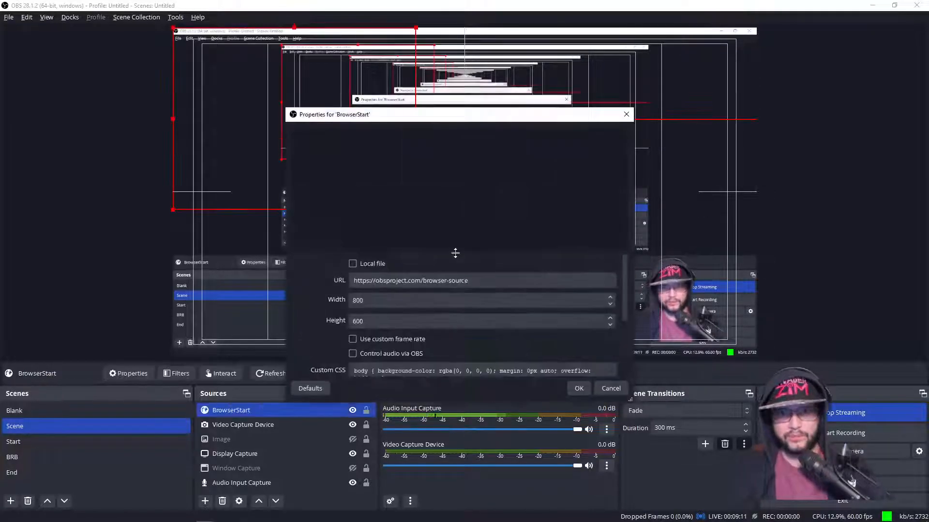
Replace the BrowserStart source's default URL with the copied Start overlay URL, including its access token, and accept the properties.
{"action": "triple_click", "coordinate": [481, 282]}
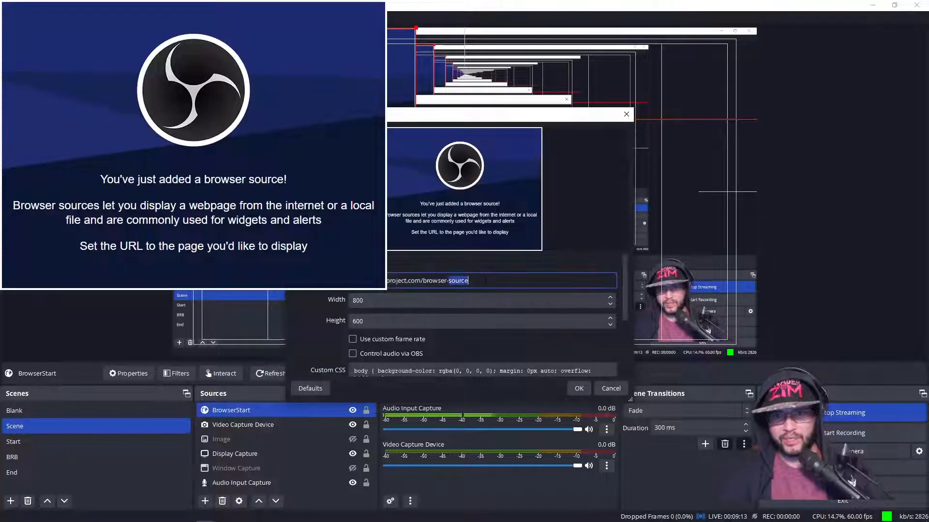
{"action": "key", "text": "ctrl+v"}
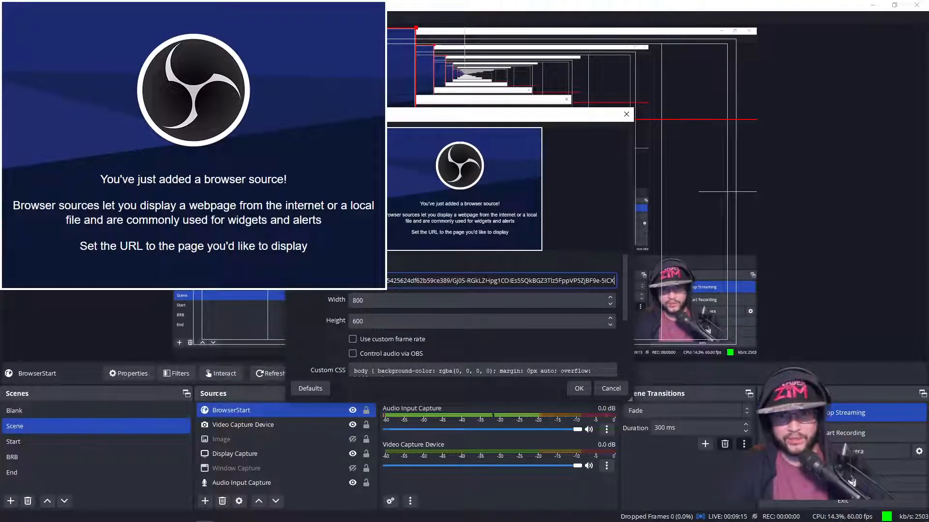
{"action": "key", "text": "Return"}
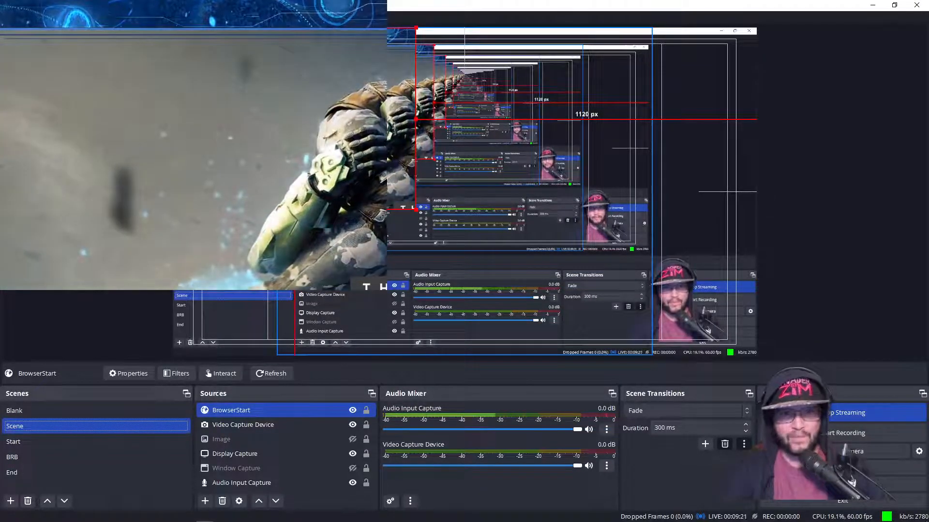
Transform the BrowserStart source so that the overlay fills the whole canvas.
{"action": "right_click", "coordinate": [221, 411]}
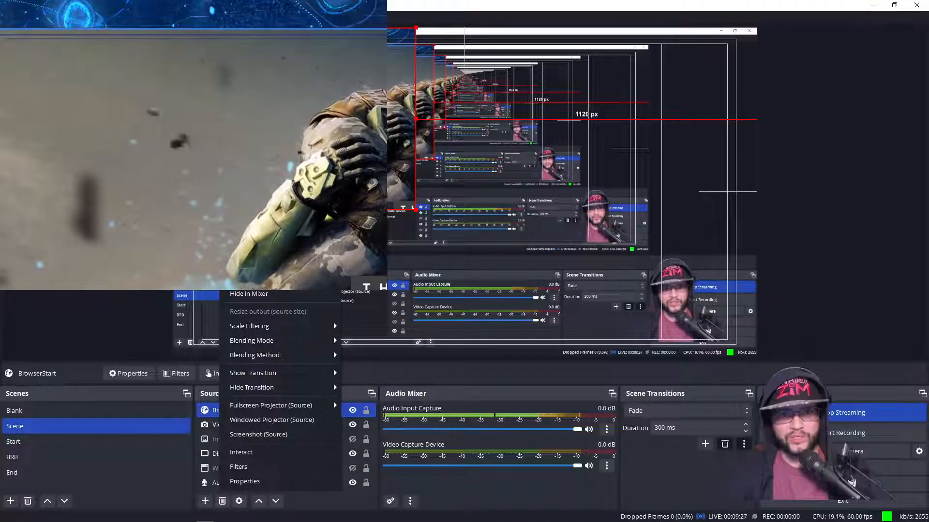
{"action": "mouse_move", "coordinate": [280, 276]}
{"action": "left_click", "coordinate": [368, 417]}
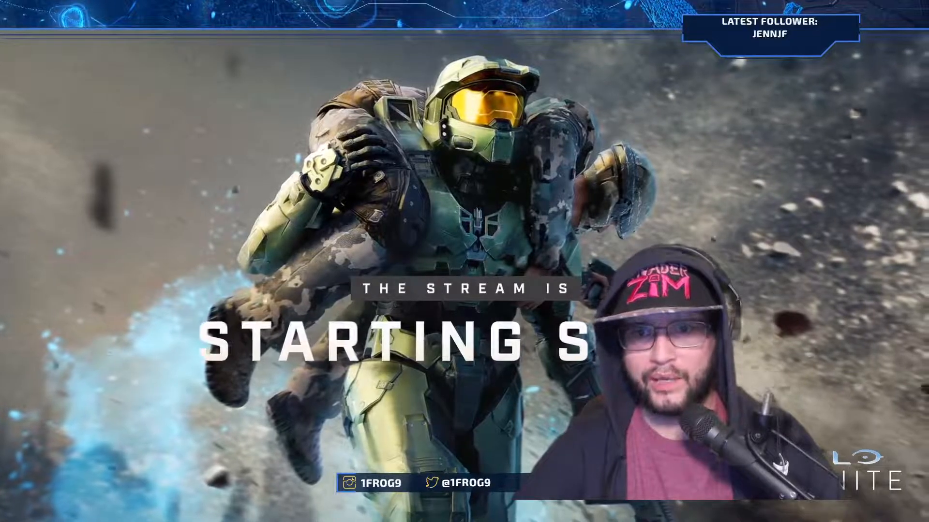
Choose MS-alpha.png as the mask image of the BrowserStart source's Image Mask/Blend filter and move the filter window aside.
{"action": "double_click", "coordinate": [683, 174]}
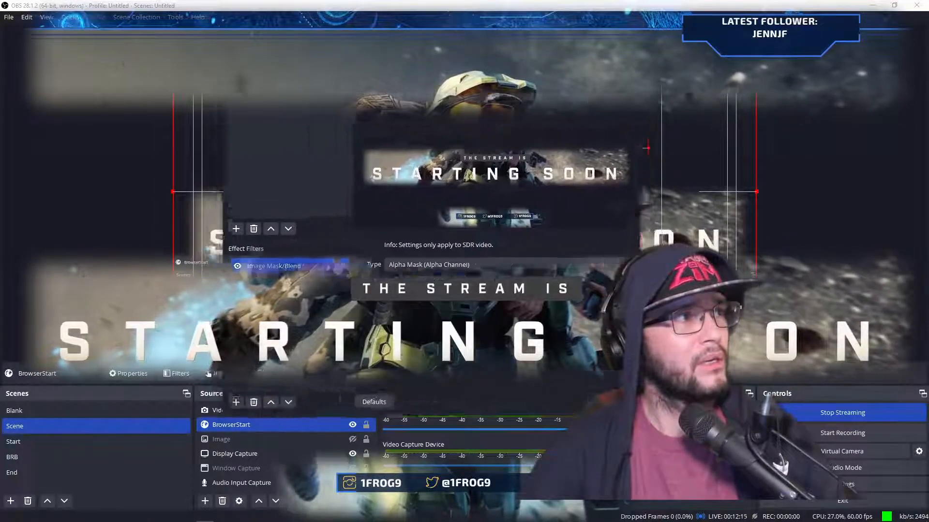
{"action": "left_click_drag", "start_coordinate": [622, 83], "coordinate": [548, 104]}
{"action": "left_click", "coordinate": [95, 178]}
{"action": "key", "text": "alt+Tab"}
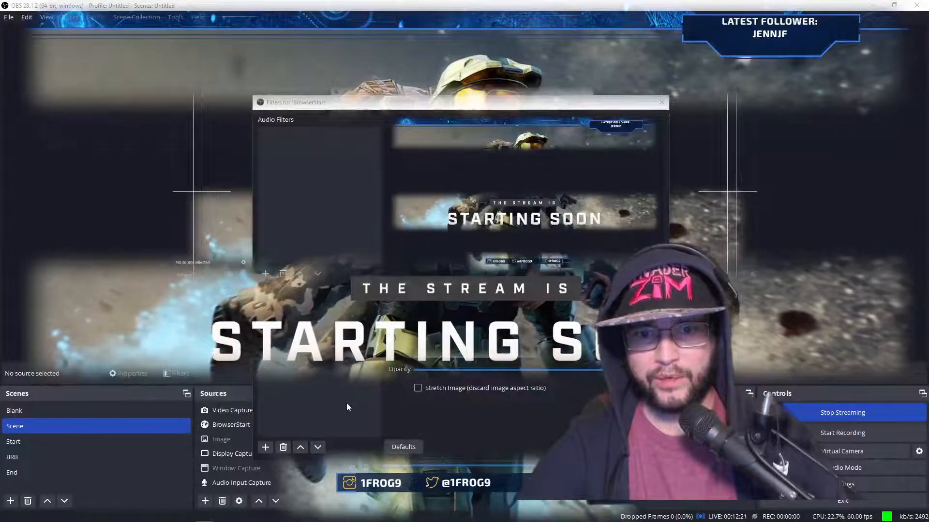
{"action": "key", "text": "alt+Tab"}
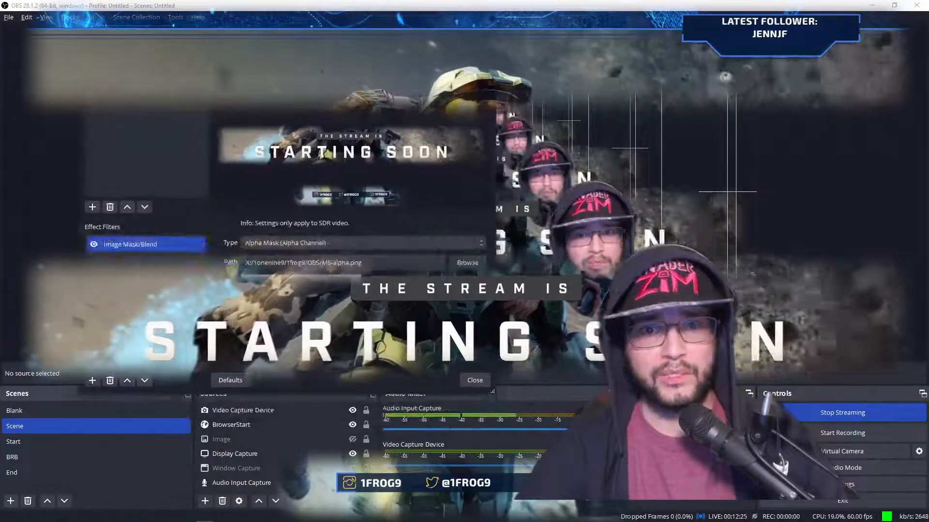
{"action": "left_click_drag", "start_coordinate": [291, 36], "coordinate": [246, 68]}
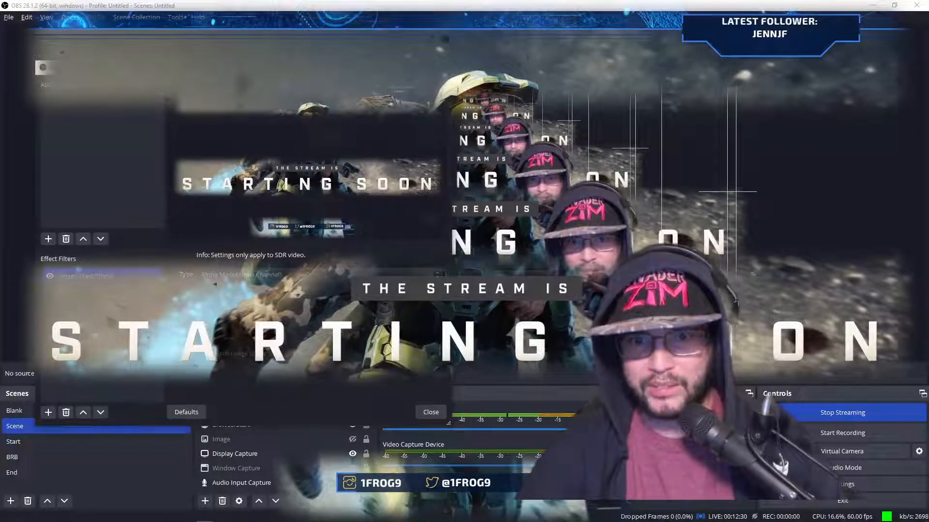
Check the available mask images, close the BrowserStart filters without choosing another file, and hide the BrowserStart source.
{"action": "left_click", "coordinate": [422, 291]}
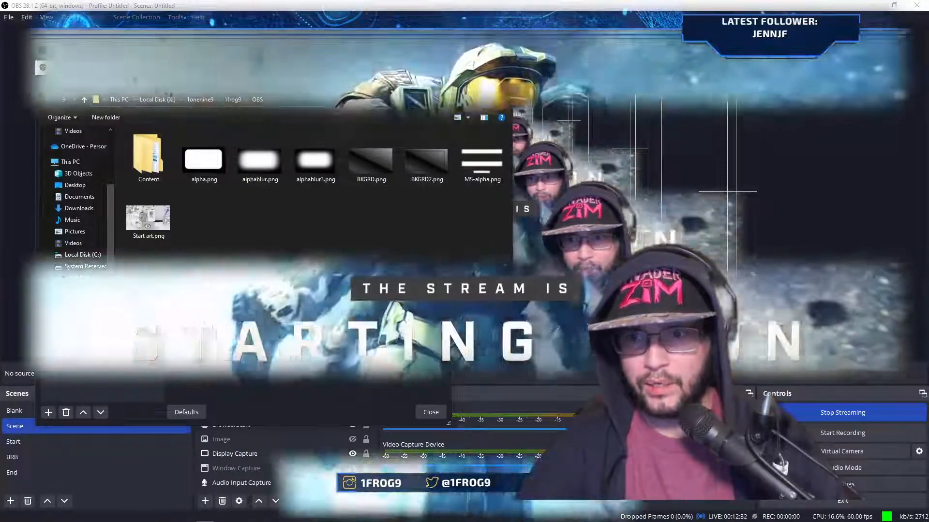
{"action": "left_click", "coordinate": [485, 332]}
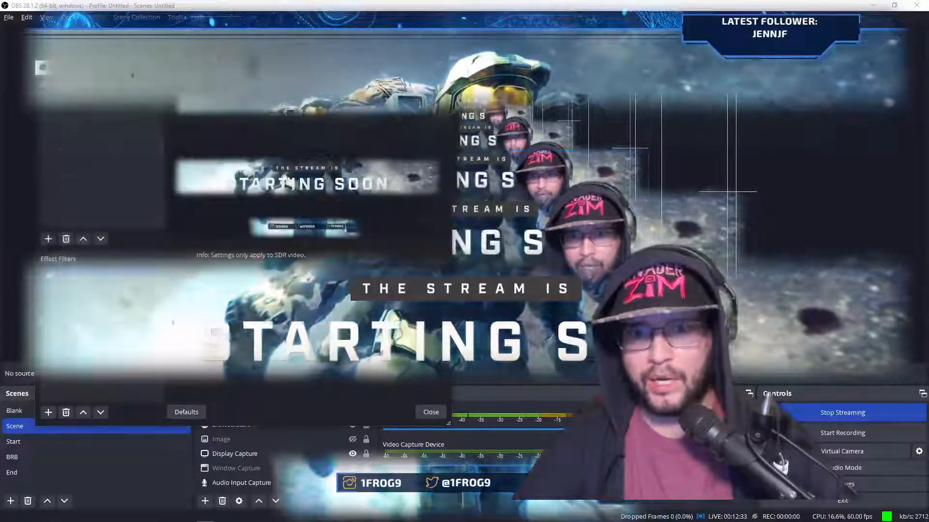
{"action": "left_click", "coordinate": [430, 412]}
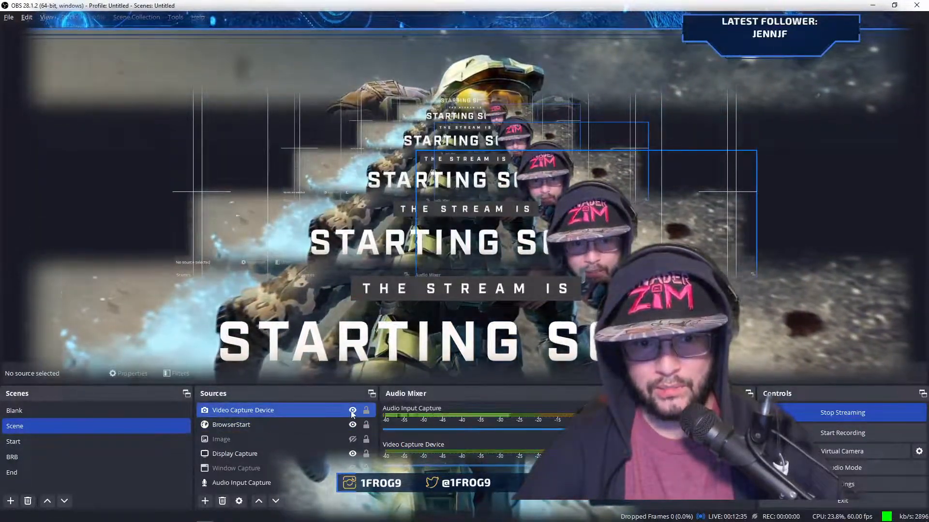
{"action": "left_click", "coordinate": [352, 424]}
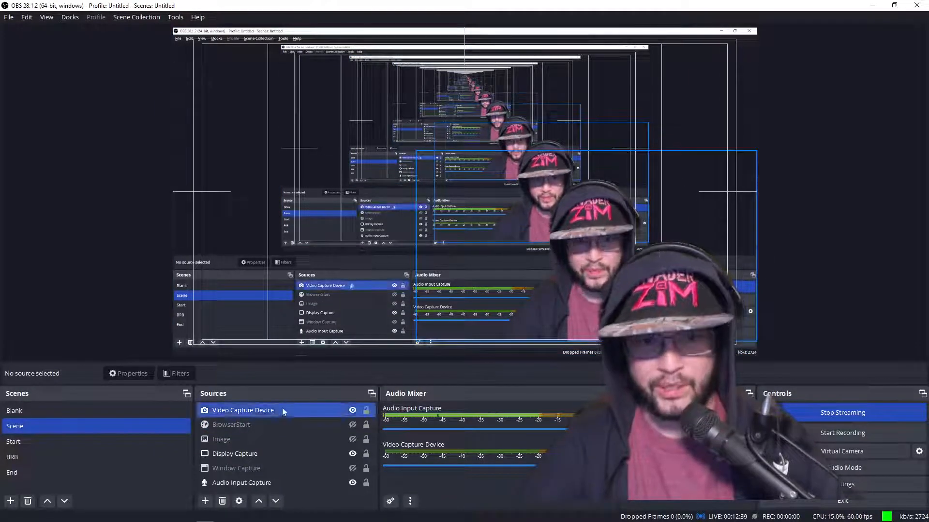
{"action": "left_click", "coordinate": [307, 428]}
Open MS-alpha.png from the 1onenine9/1frog9/OBS folder on Local Disk (X:) in the photo viewer and examine the mask shapes.
{"action": "mouse_move", "coordinate": [309, 521]}
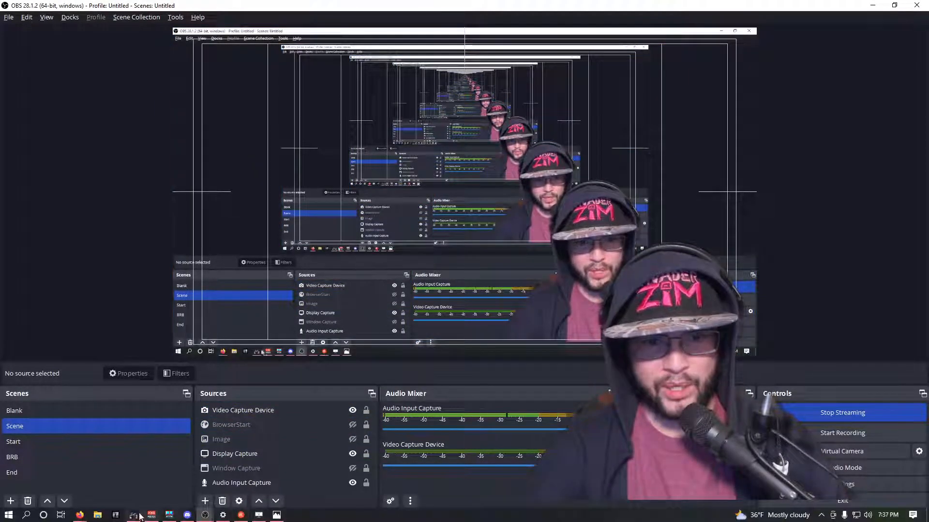
{"action": "left_click", "coordinate": [98, 516]}
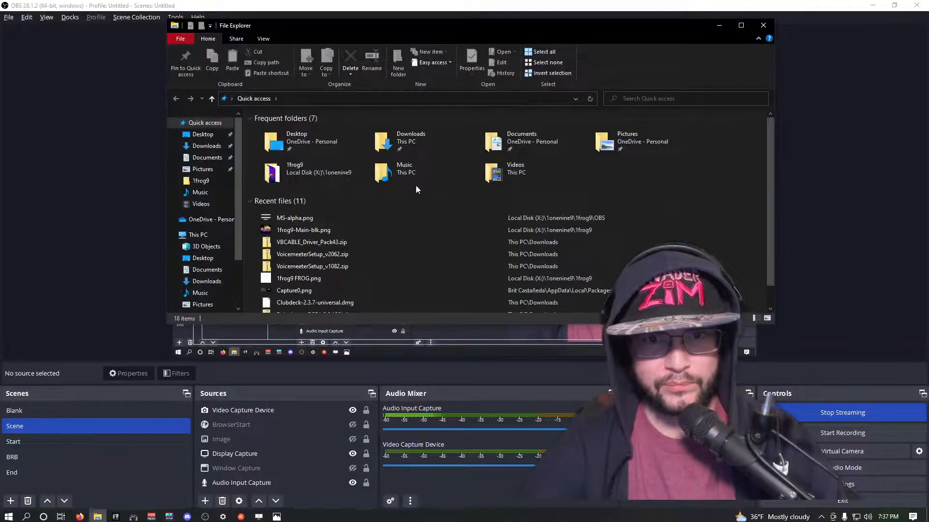
{"action": "scroll", "coordinate": [209, 295], "scroll_direction": "down", "scroll_amount": 2}
{"action": "left_click", "coordinate": [209, 285]}
{"action": "double_click", "coordinate": [294, 133]}
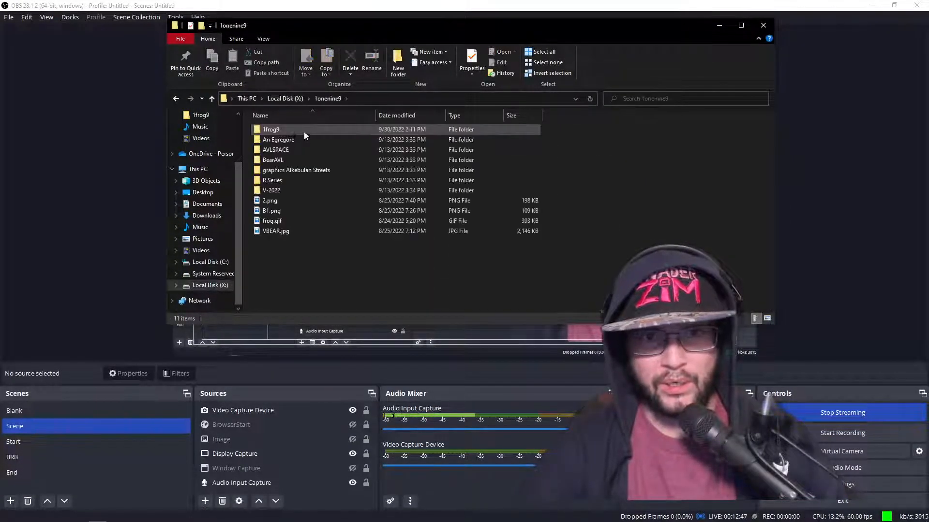
{"action": "double_click", "coordinate": [286, 130]}
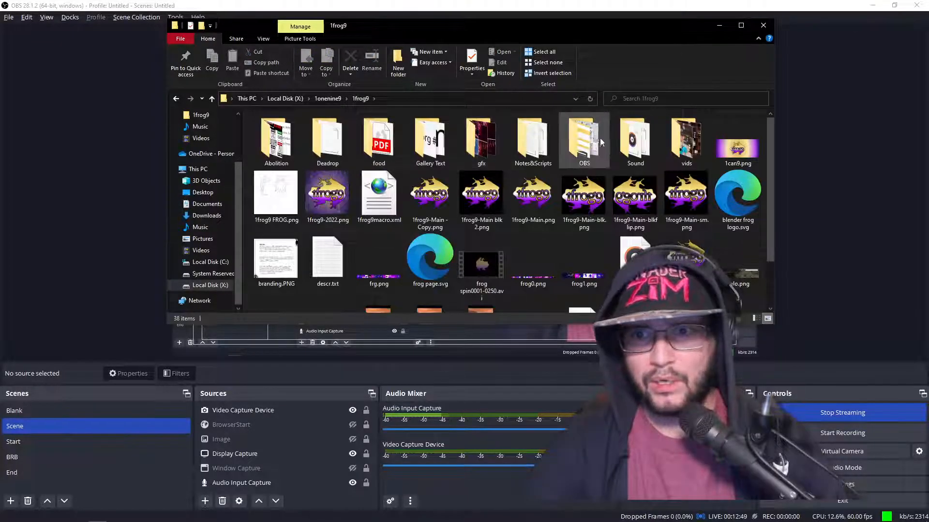
{"action": "double_click", "coordinate": [601, 142]}
{"action": "double_click", "coordinate": [702, 148]}
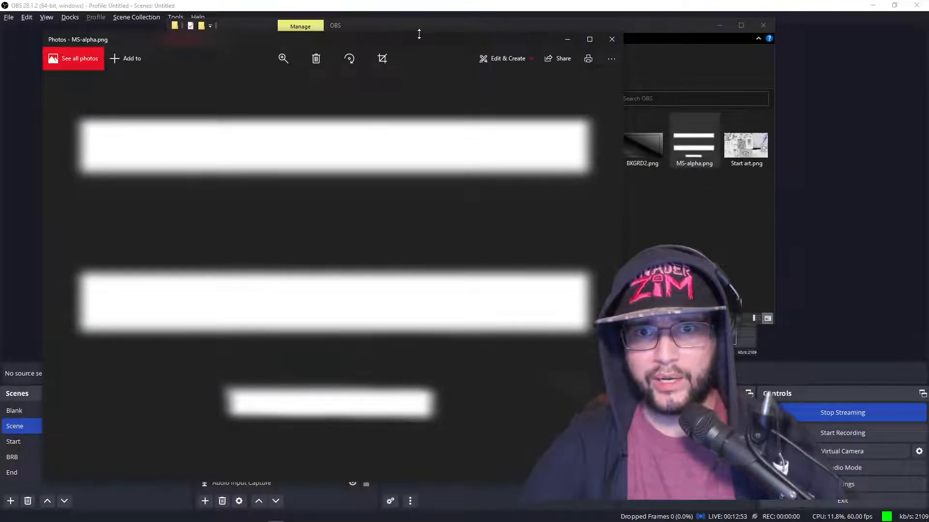
{"action": "mouse_move", "coordinate": [416, 42]}
{"action": "left_mouse_down"}
{"action": "mouse_move", "coordinate": [570, 66]}
{"action": "mouse_move", "coordinate": [542, 54]}
{"action": "mouse_move", "coordinate": [399, 67]}
{"action": "mouse_move", "coordinate": [405, 49]}
{"action": "left_mouse_up"}
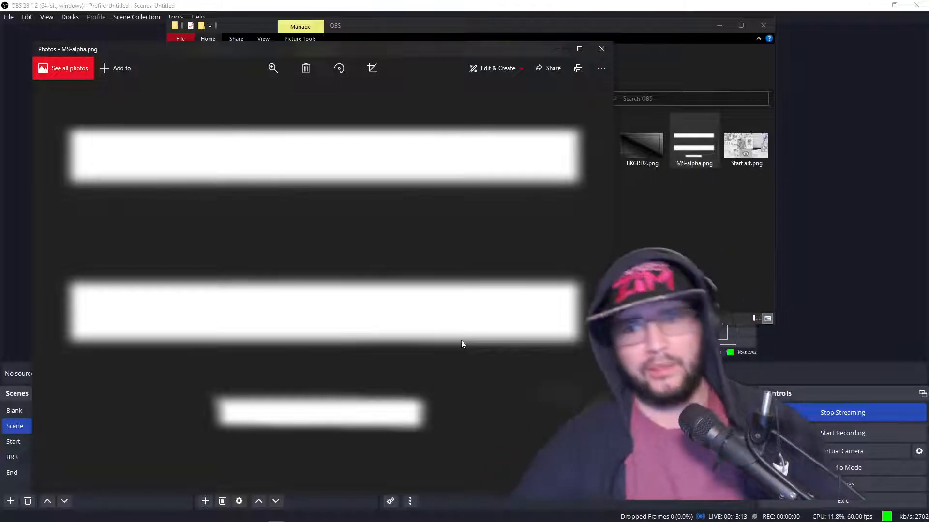
Set BrowserStart's Image Mask/Blend filter to Alpha Mask (Alpha Channel) and reselect MS-alpha.png as its mask image.
{"action": "left_click", "coordinate": [857, 286]}
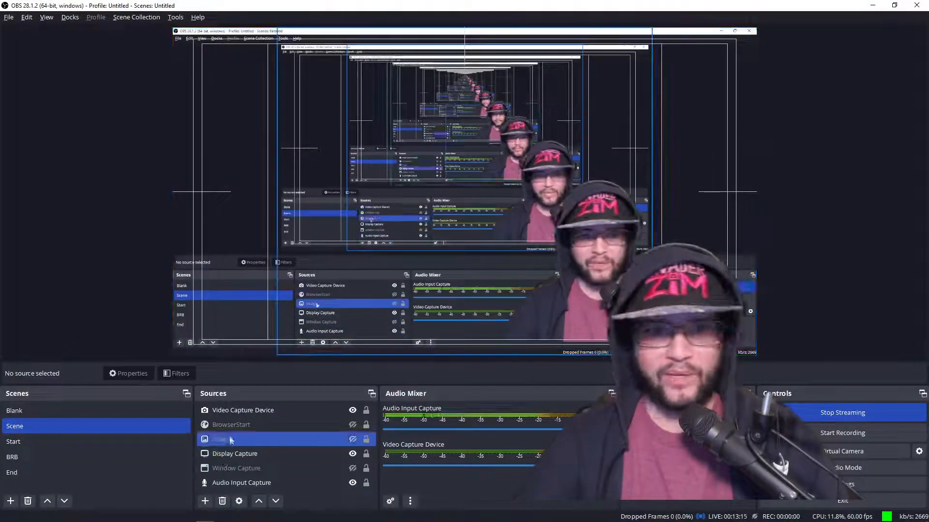
{"action": "right_click", "coordinate": [243, 426]}
{"action": "left_click", "coordinate": [261, 400]}
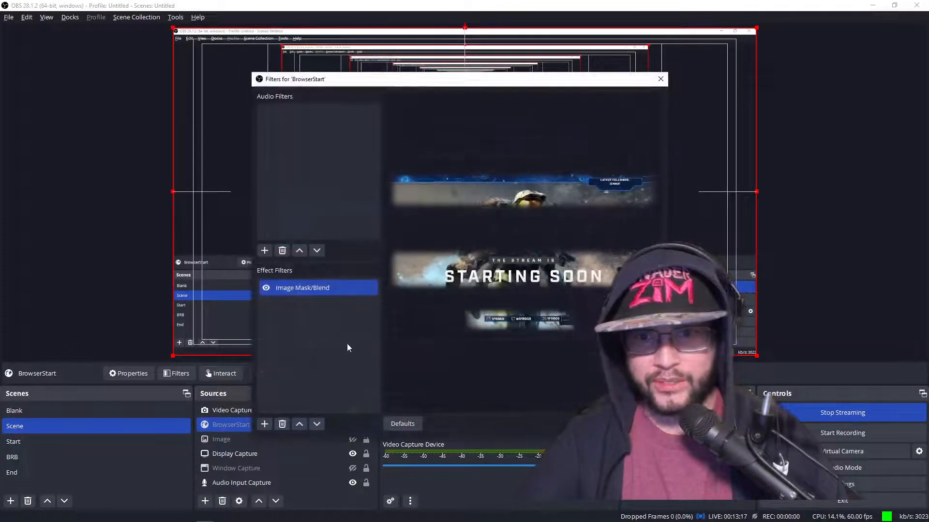
{"action": "left_click", "coordinate": [326, 290]}
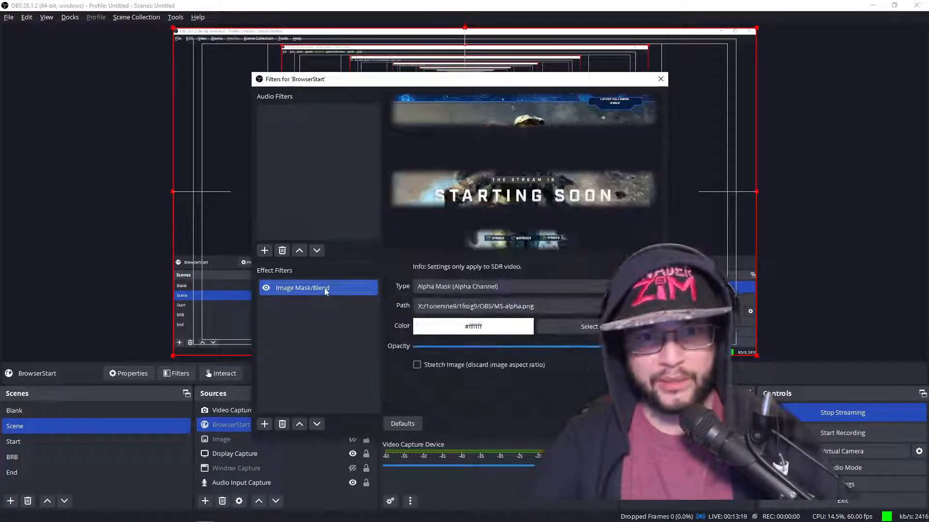
{"action": "left_click", "coordinate": [454, 287]}
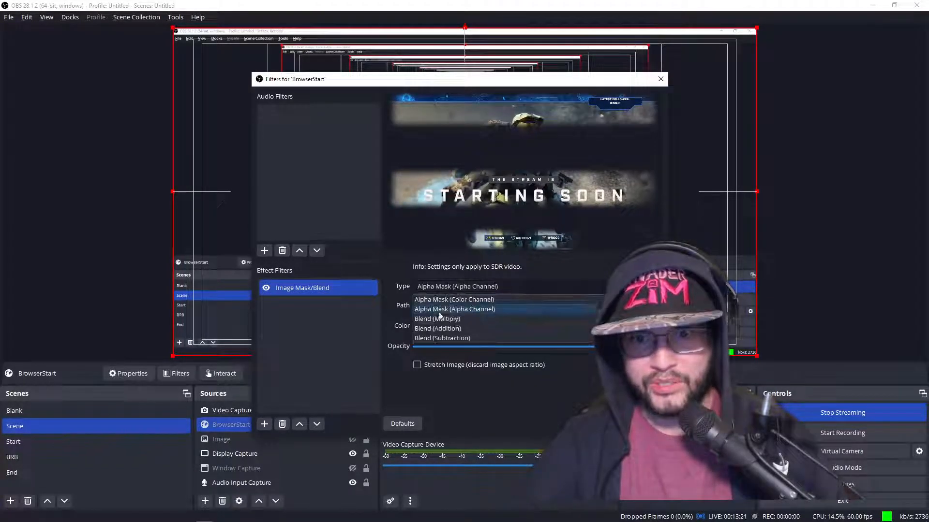
{"action": "left_click", "coordinate": [460, 307]}
{"action": "left_click", "coordinate": [635, 306]}
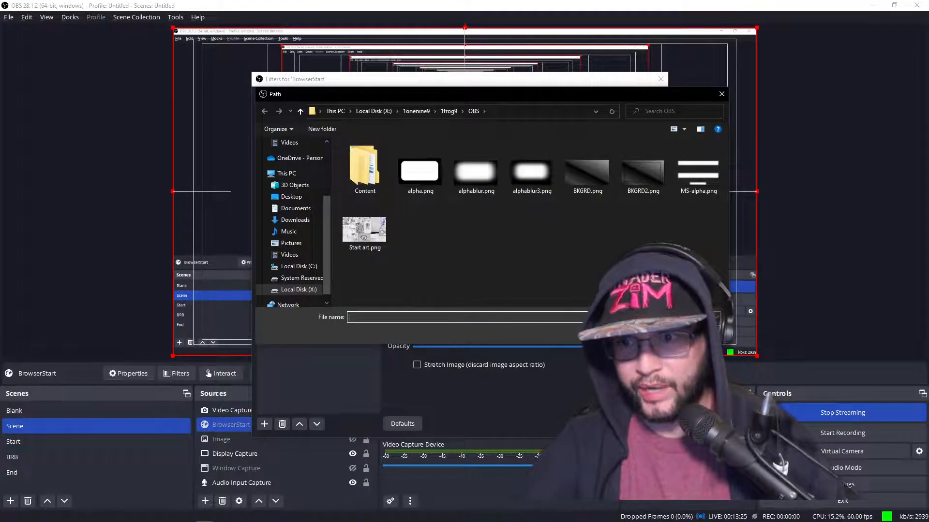
{"action": "double_click", "coordinate": [698, 173]}
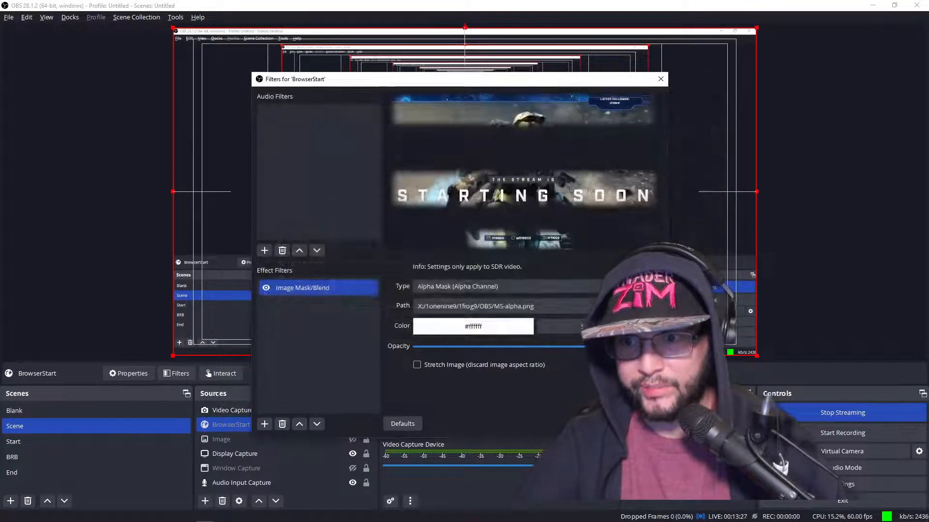
Close the BrowserStart filters and preview the masked overlay in the scene, leaving BrowserStart hidden and Display Capture shown.
{"action": "left_click", "coordinate": [646, 424]}
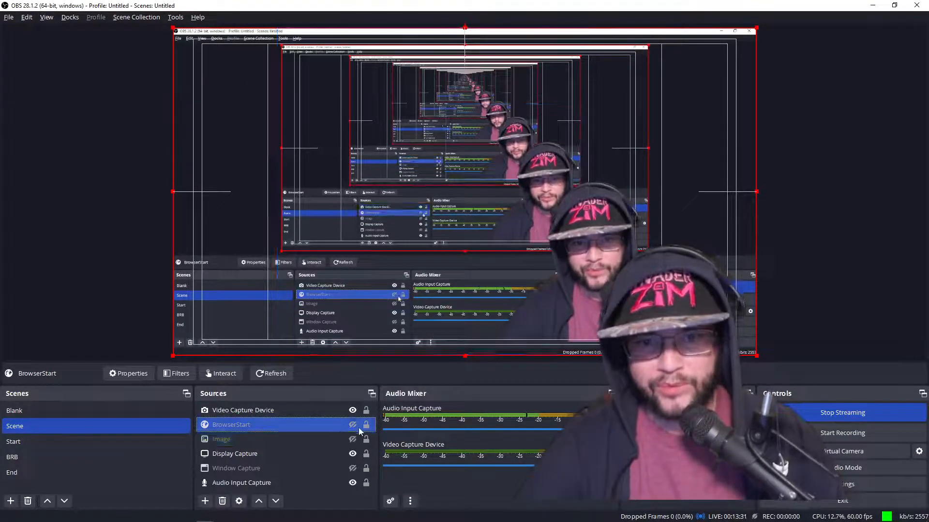
{"action": "left_click", "coordinate": [352, 424]}
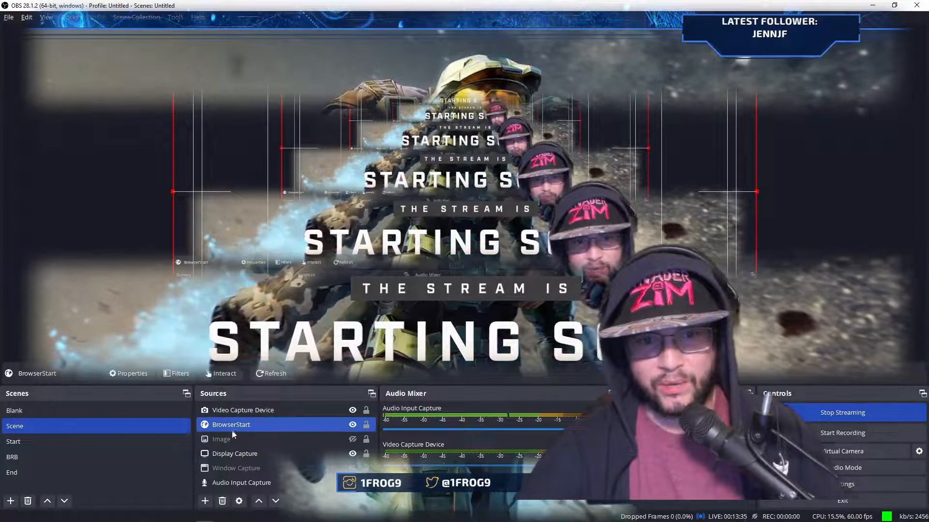
{"action": "left_click", "coordinate": [282, 455], "text": "ctrl"}
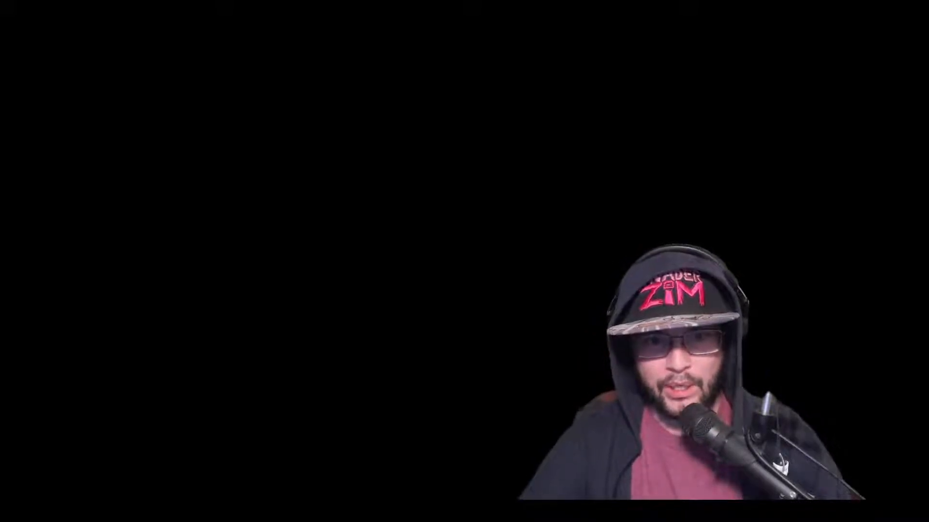
{"action": "left_click", "coordinate": [353, 454]}
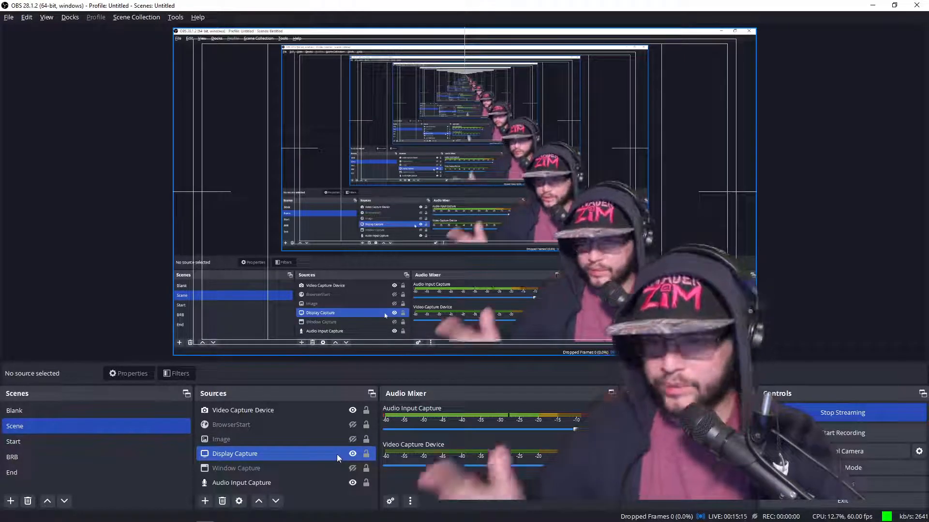
{"action": "left_click", "coordinate": [368, 484]}
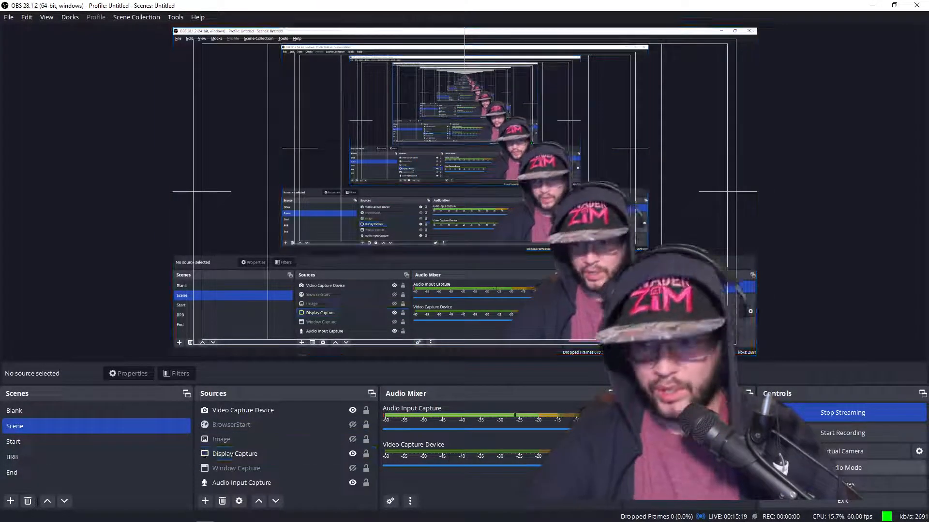
Check the custom server in the Stream settings and switch to the Restream home page in Firefox.
{"action": "left_click", "coordinate": [247, 119]}
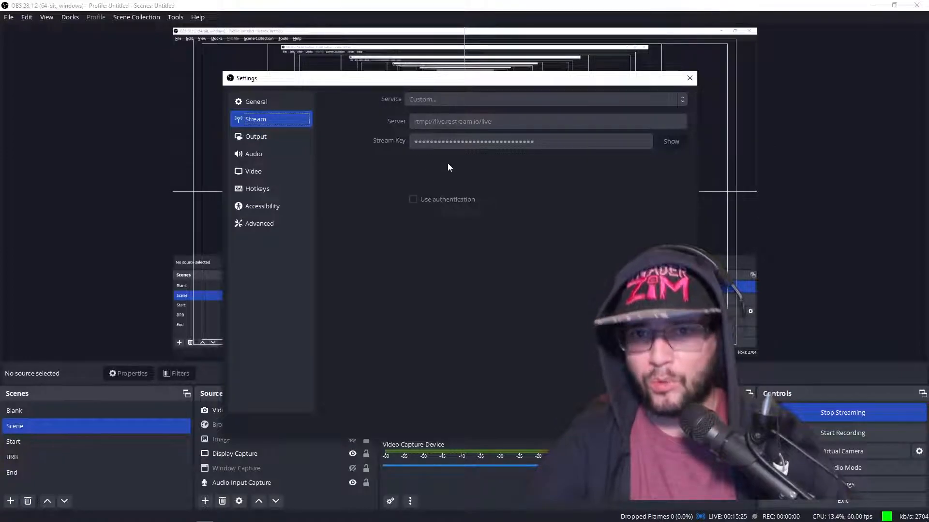
{"action": "key", "text": "alt+Tab"}
{"action": "left_click", "coordinate": [213, 251]}
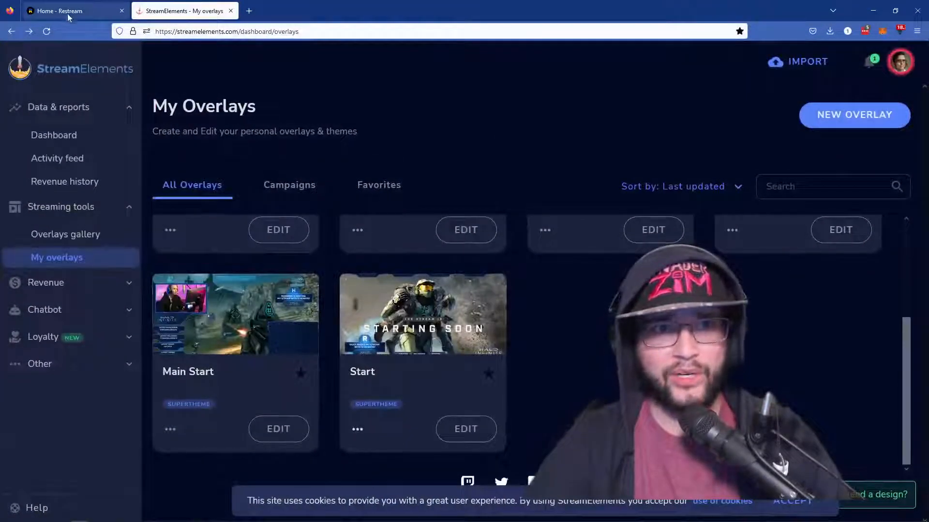
{"action": "left_click", "coordinate": [66, 13]}
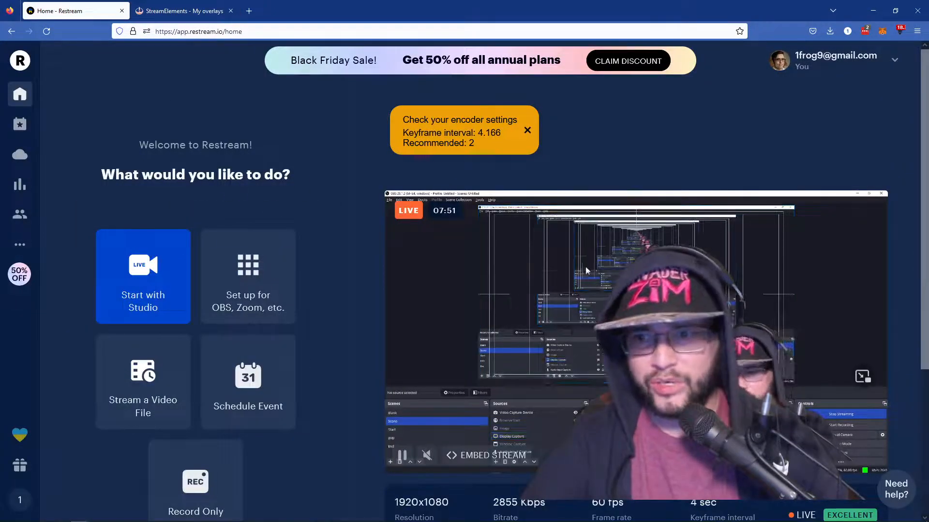
Examine the live preview and destinations on the Restream home page, return to OBS and close its settings without changes.
{"action": "scroll", "coordinate": [501, 247], "scroll_direction": "down", "scroll_amount": 3}
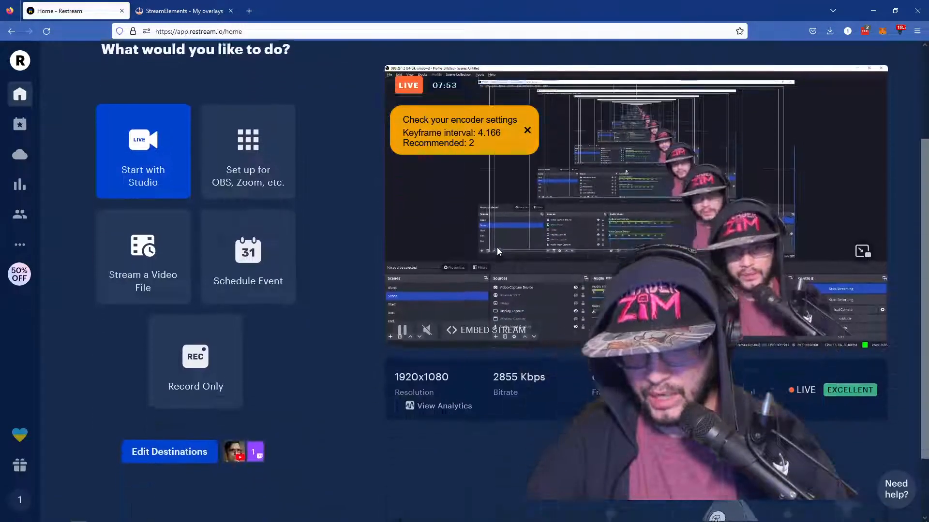
{"action": "scroll", "coordinate": [497, 247], "scroll_direction": "down", "scroll_amount": 2}
{"action": "scroll", "coordinate": [475, 241], "scroll_direction": "up", "scroll_amount": 5}
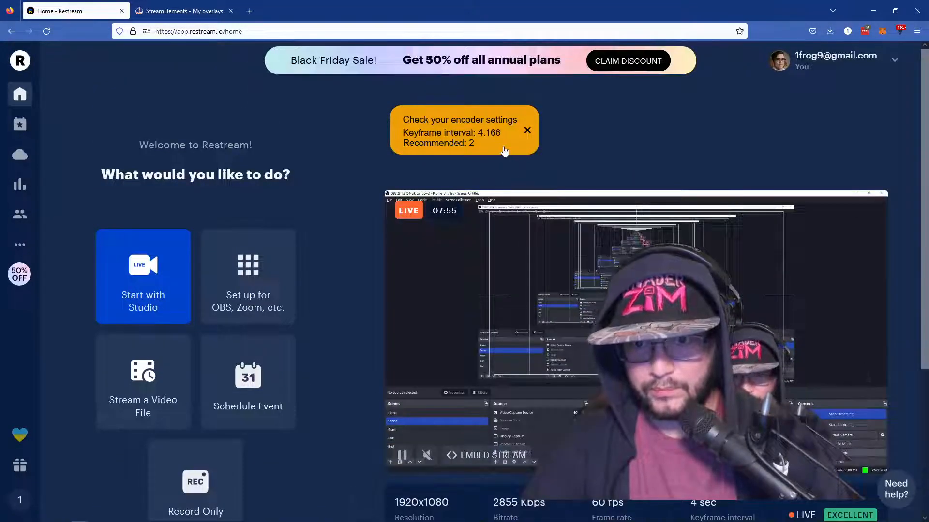
{"action": "left_click", "coordinate": [527, 131]}
{"action": "scroll", "coordinate": [325, 173], "scroll_direction": "down", "scroll_amount": 3}
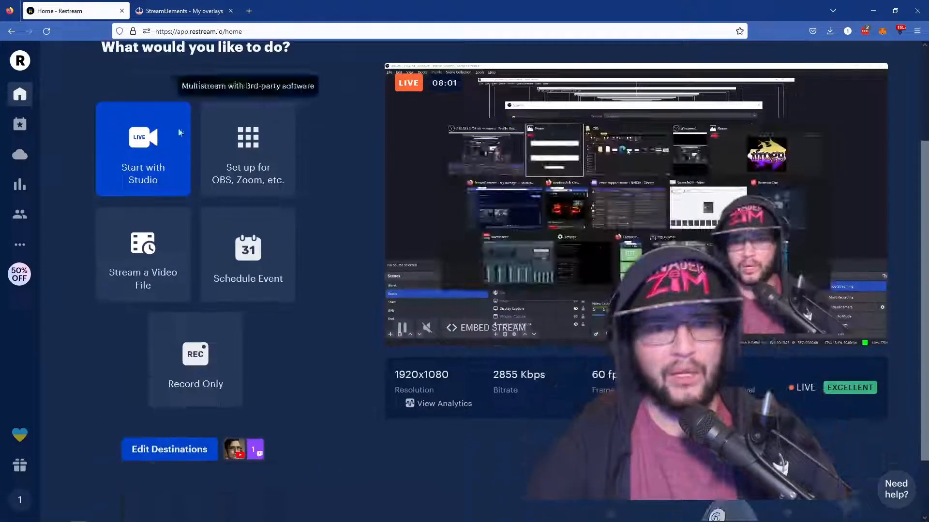
{"action": "key", "text": "alt+Tab"}
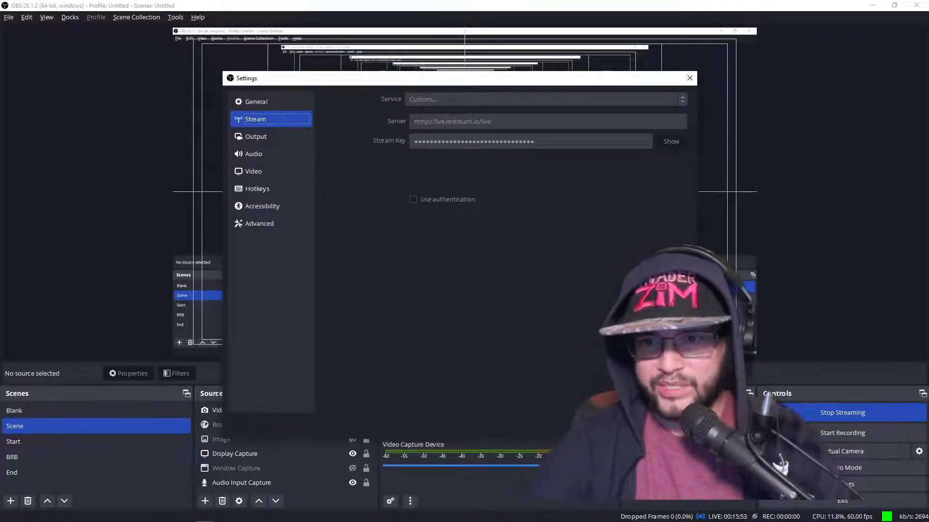
{"action": "key", "text": "Escape"}
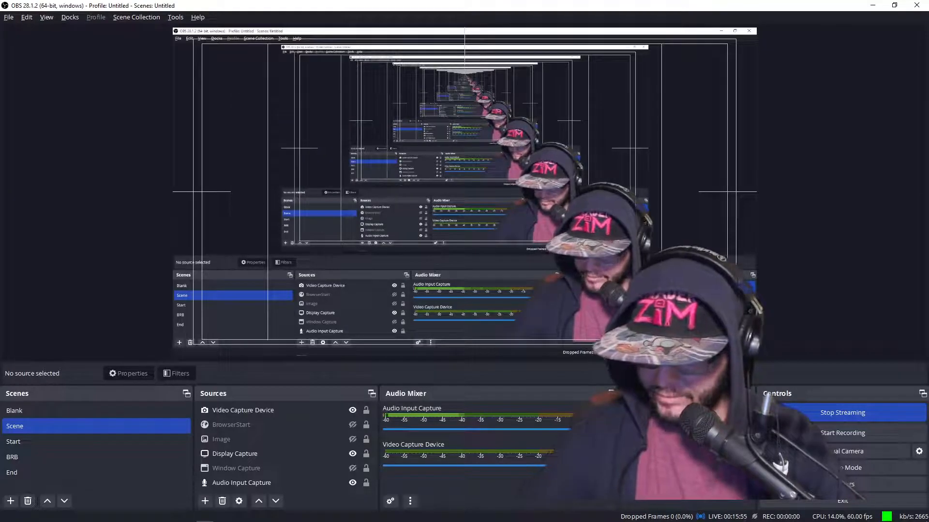
Copy the BRB overlay's URL from My Overlays on StreamElements in Firefox and switch back to OBS.
{"action": "key", "text": "alt+Tab"}
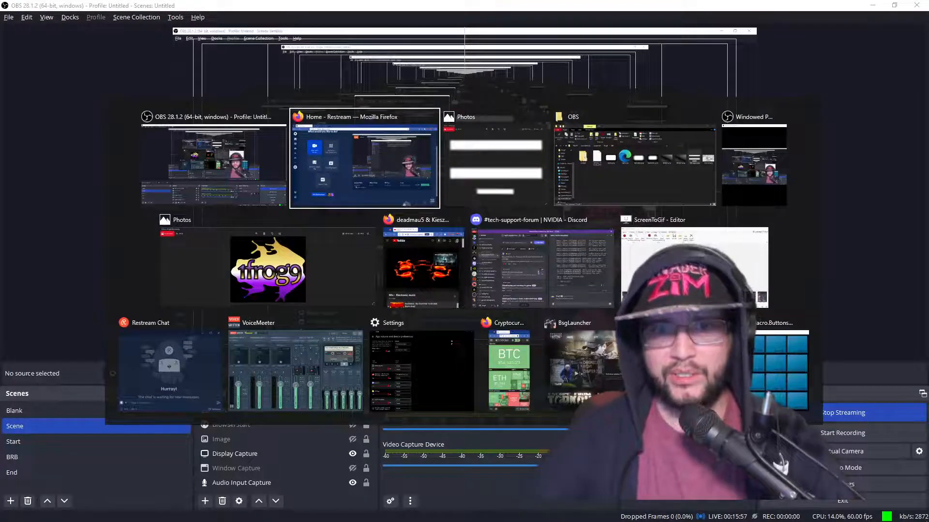
{"action": "key", "text": "ctrl+Tab"}
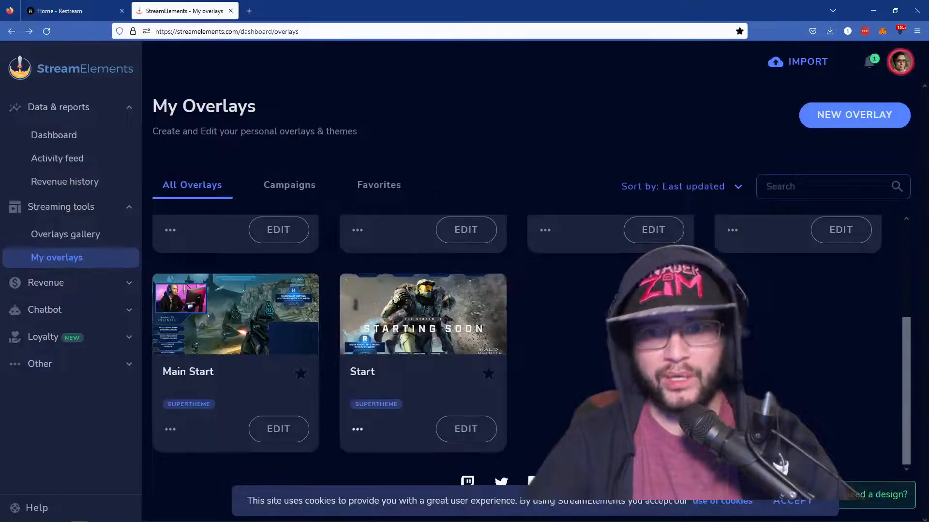
{"action": "scroll", "coordinate": [269, 394], "scroll_direction": "up", "scroll_amount": 3}
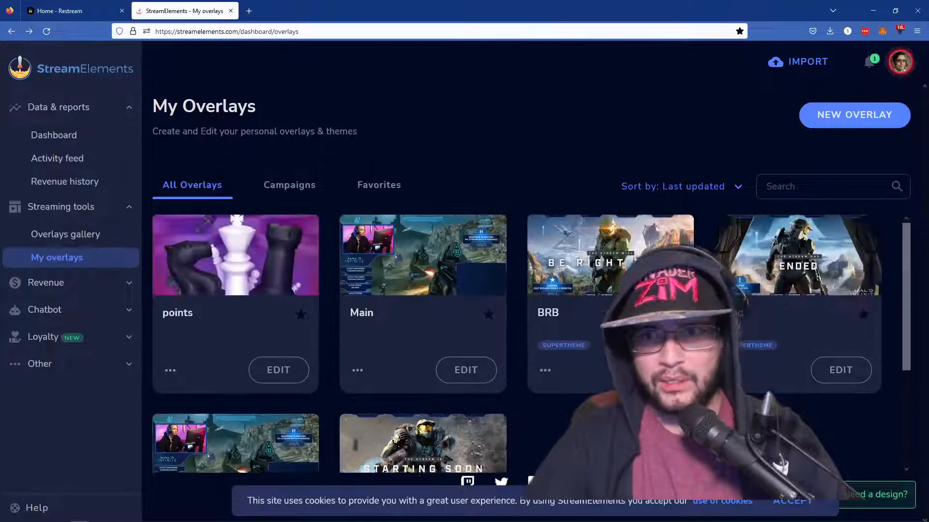
{"action": "left_click", "coordinate": [544, 376]}
{"action": "left_click", "coordinate": [566, 394]}
{"action": "key", "text": "alt+Tab"}
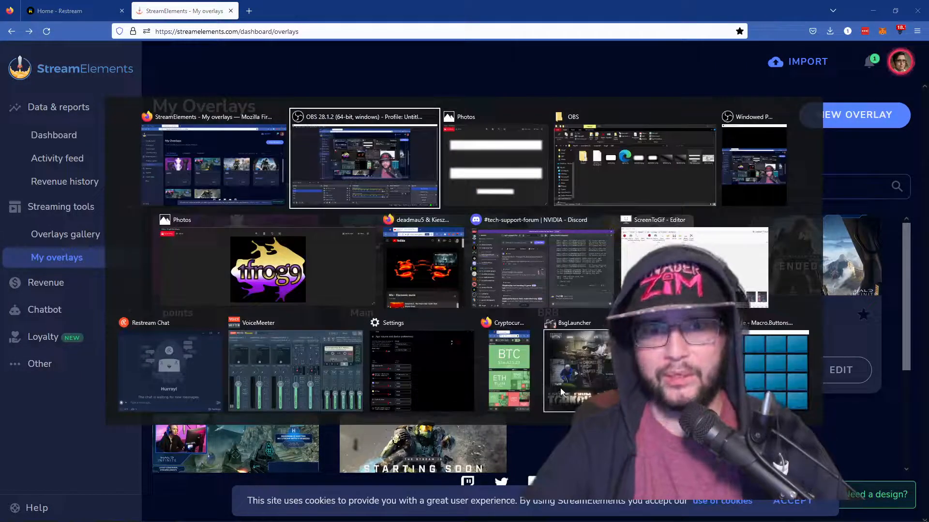
Add a new Browser source named BrowserBRB to the scene.
{"action": "left_click", "coordinate": [204, 501]}
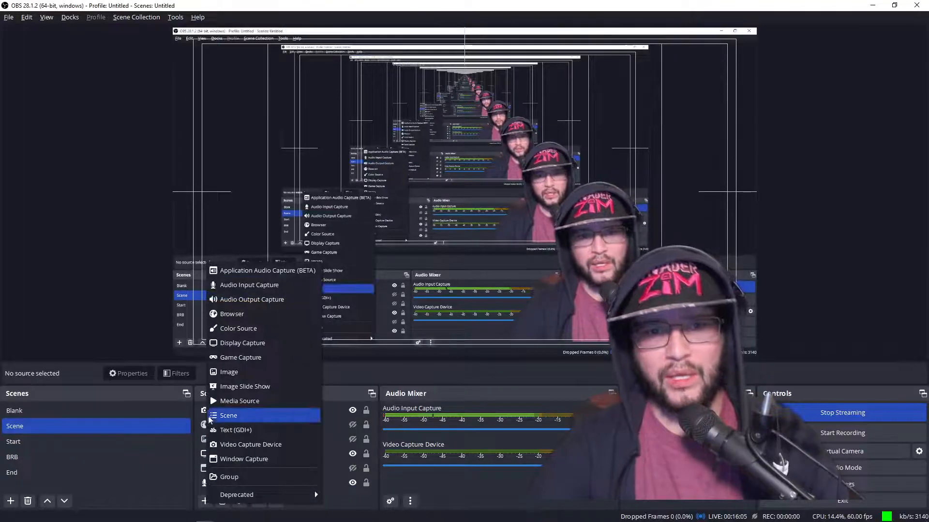
{"action": "left_click", "coordinate": [232, 314]}
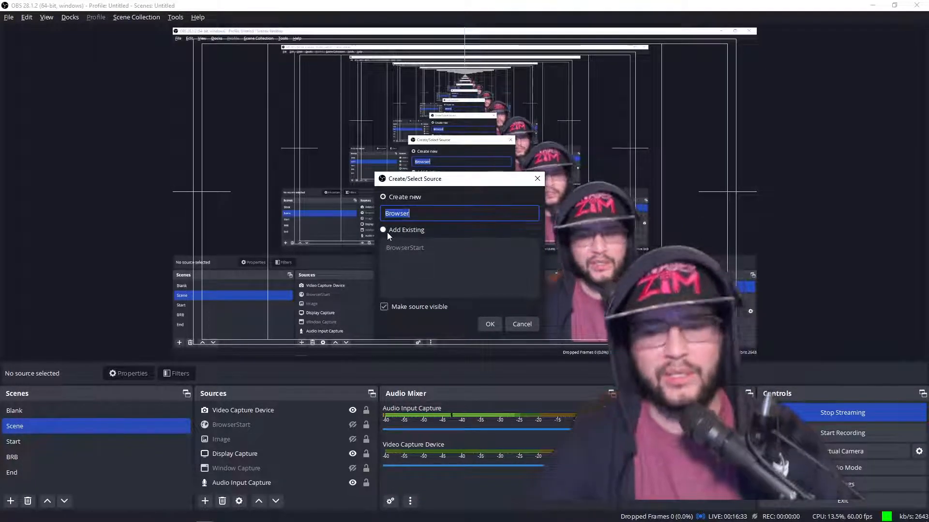
{"action": "key", "text": "End"}
{"action": "type", "text": "BRB"}
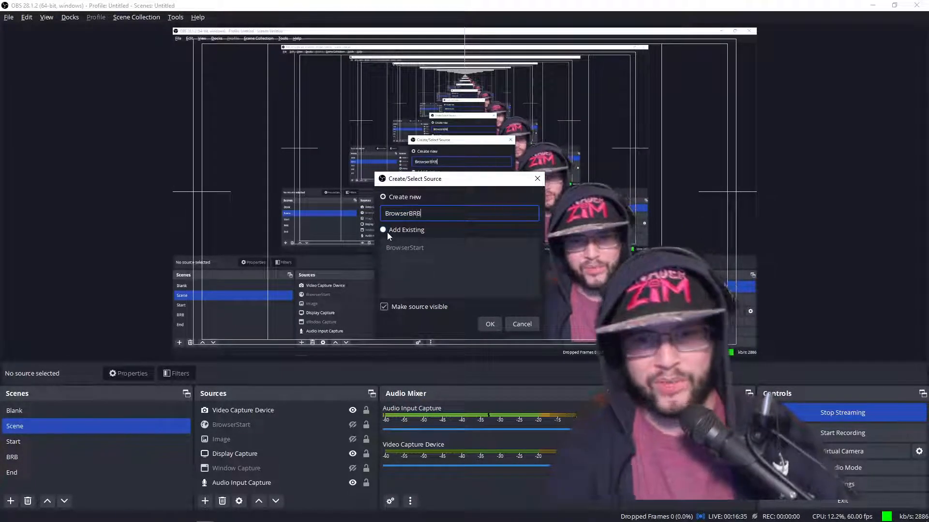
{"action": "key", "text": "Return"}
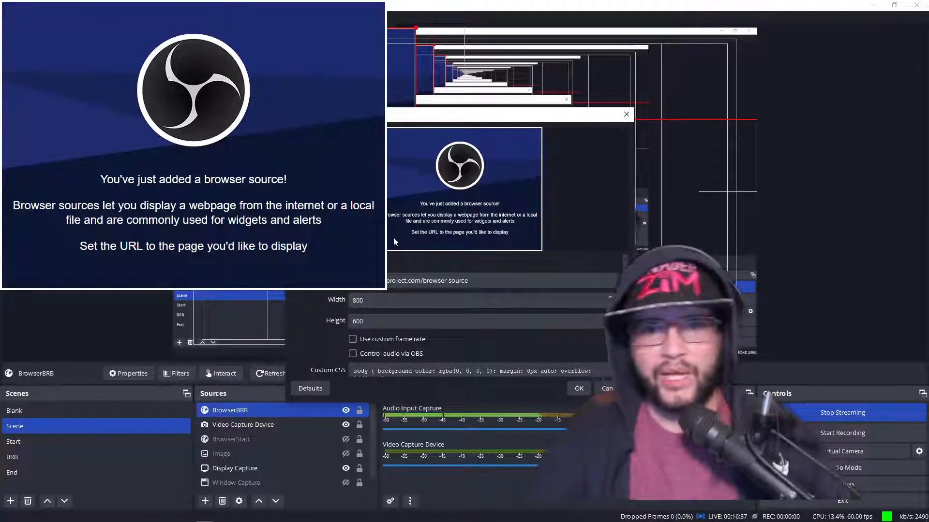
Set BrowserBRB's width to 1920 and height to 1080, with the copied BRB overlay link as its URL.
{"action": "left_click_drag", "start_coordinate": [371, 304], "coordinate": [275, 295]}
{"action": "type", "text": "10"}
{"action": "key", "text": "Tab"}
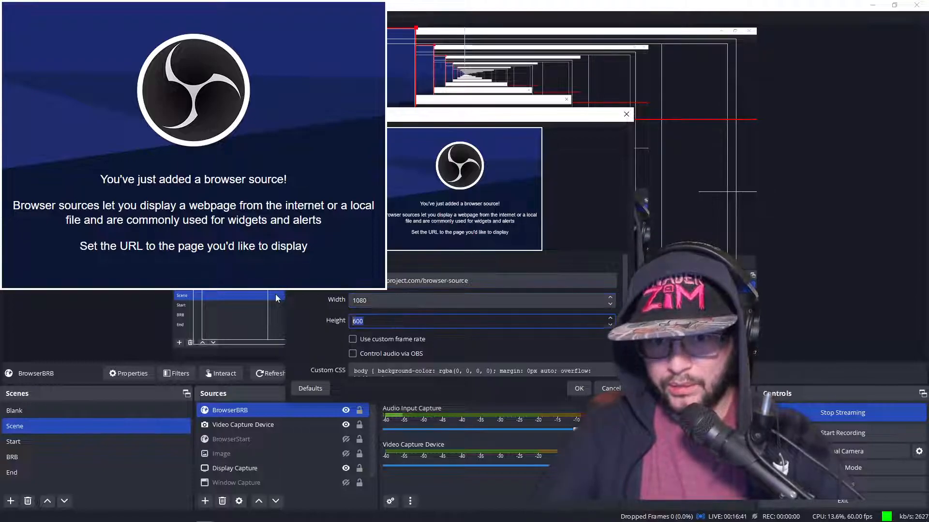
{"action": "key", "text": "shift+Tab"}
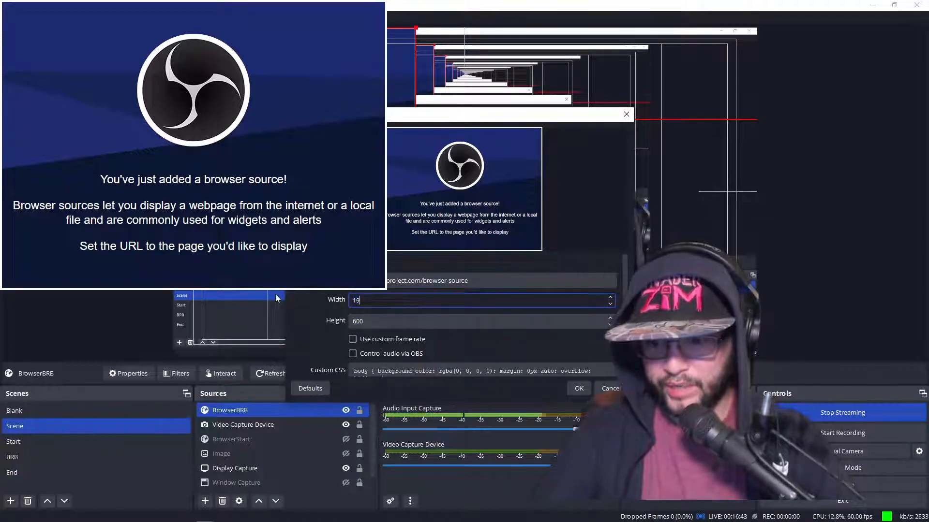
{"action": "key", "text": "Tab"}
{"action": "type", "text": "1"}
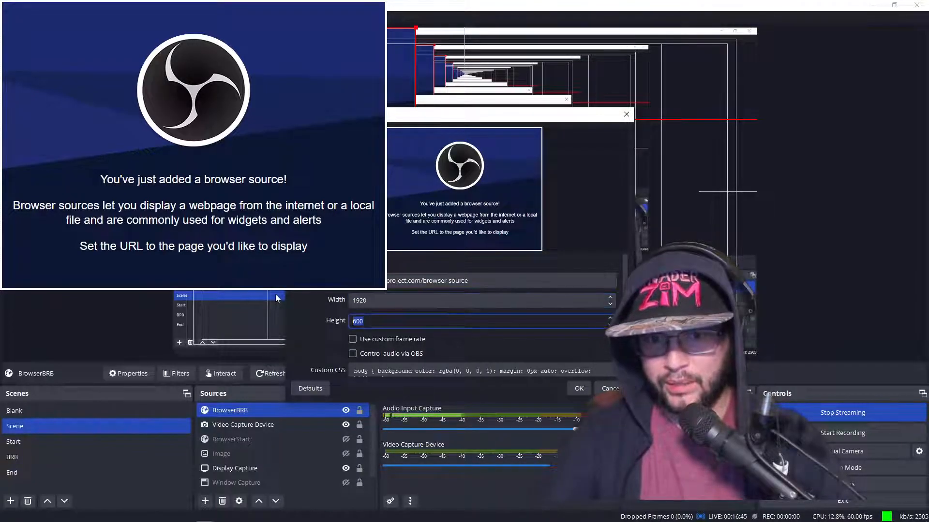
{"action": "type", "text": "080"}
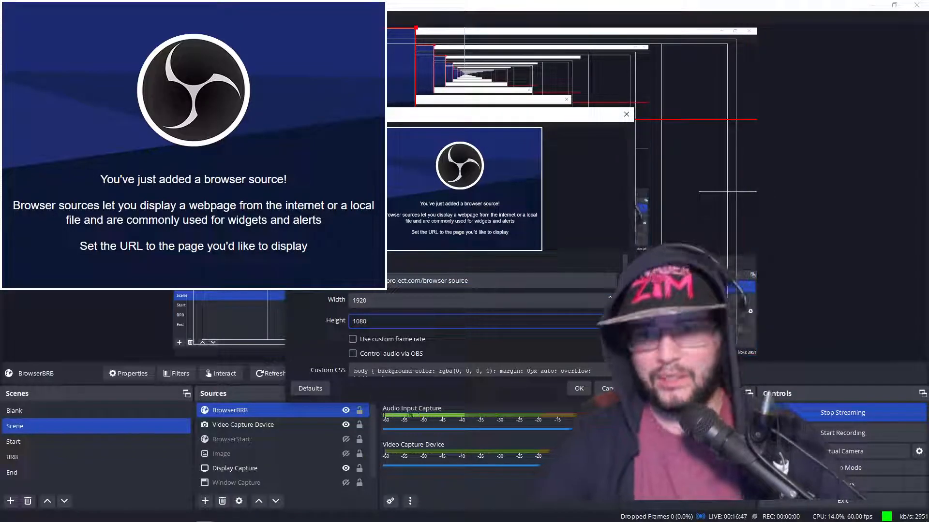
{"action": "left_click", "coordinate": [579, 389]}
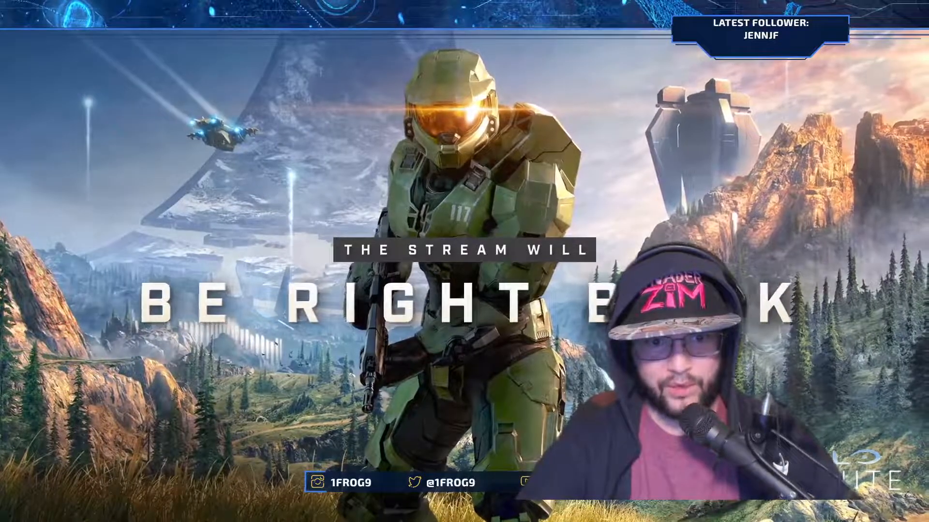
Move Display Capture above BrowserBRB in the source order, and toggle its visibility off and on to check the overlay.
{"action": "left_click_drag", "start_coordinate": [286, 468], "coordinate": [286, 419]}
{"action": "left_click", "coordinate": [254, 440], "text": "ctrl"}
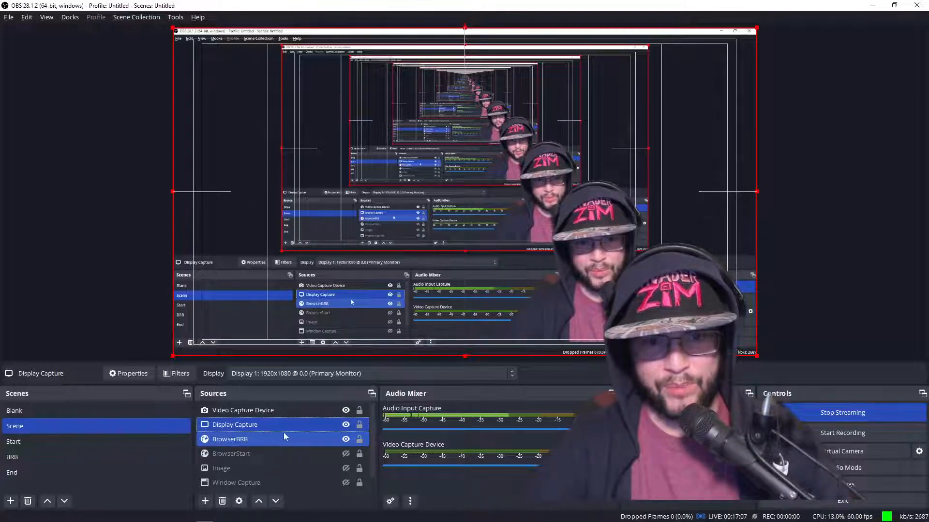
{"action": "left_click", "coordinate": [333, 425]}
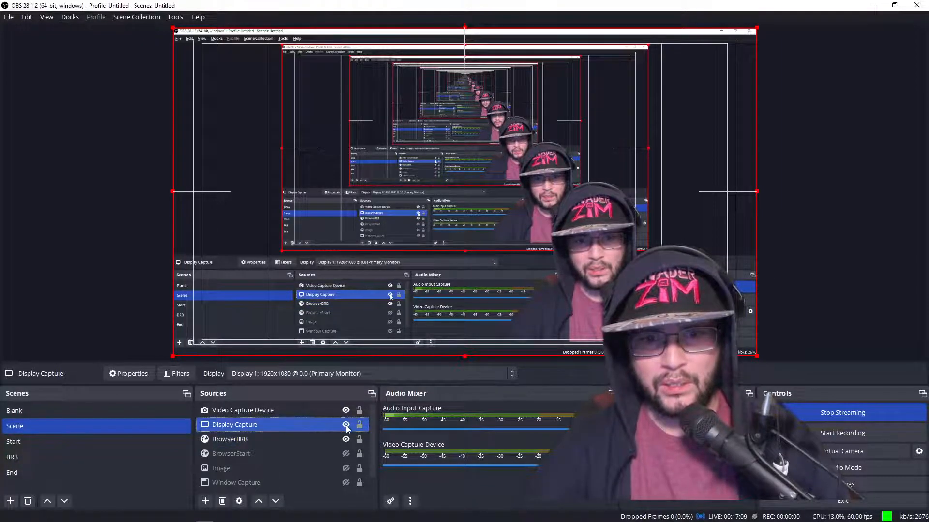
{"action": "left_click", "coordinate": [346, 425]}
{"action": "left_click", "coordinate": [346, 425]}
{"action": "left_click", "coordinate": [250, 440]}
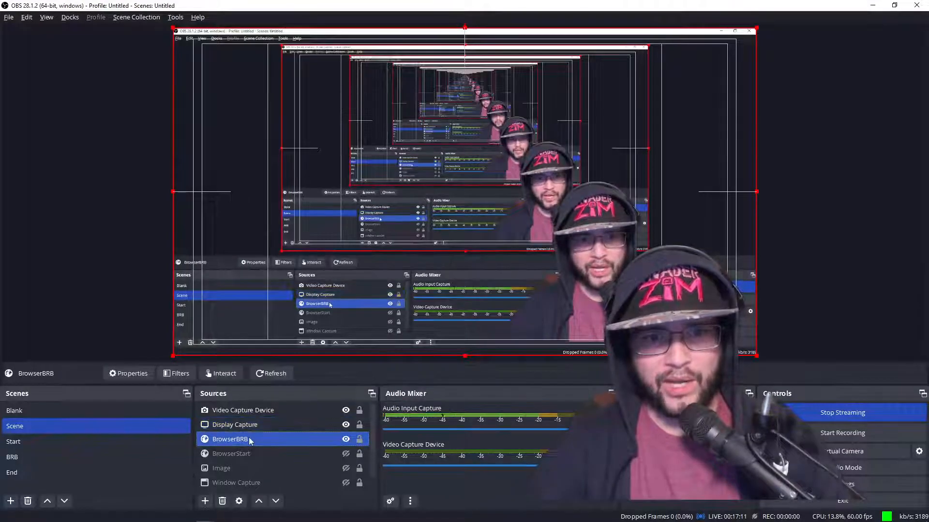
{"action": "double_click", "coordinate": [250, 440]}
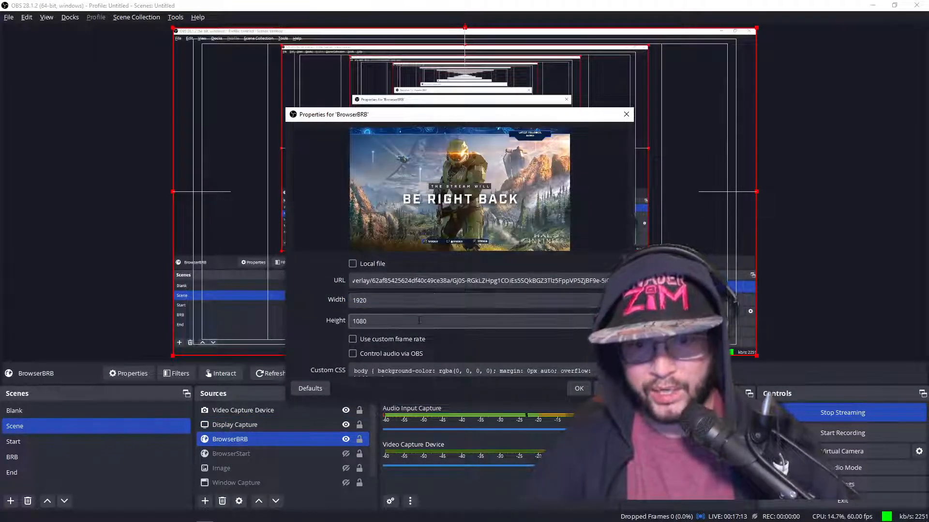
{"action": "key", "text": "Escape"}
Add an Image Mask/Blend effect filter with the default name to the BrowserBRB source.
{"action": "right_click", "coordinate": [218, 438]}
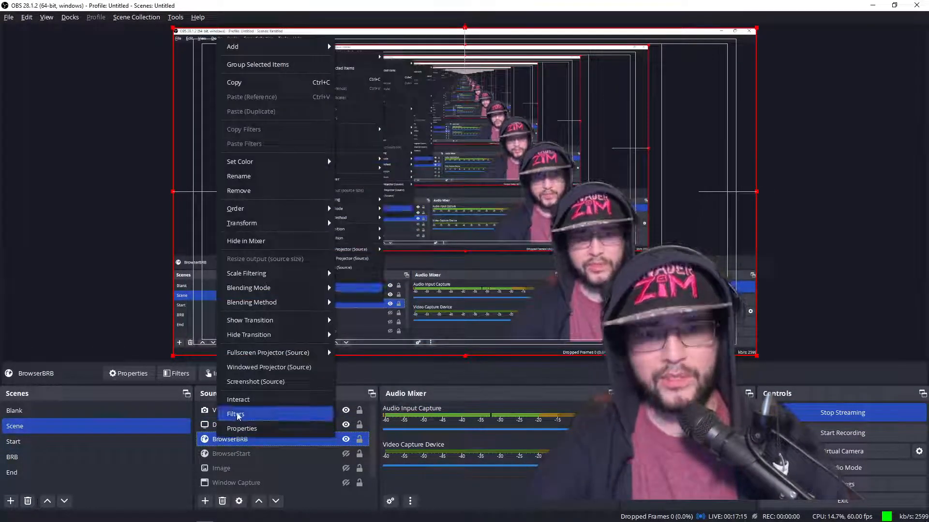
{"action": "left_click", "coordinate": [237, 414]}
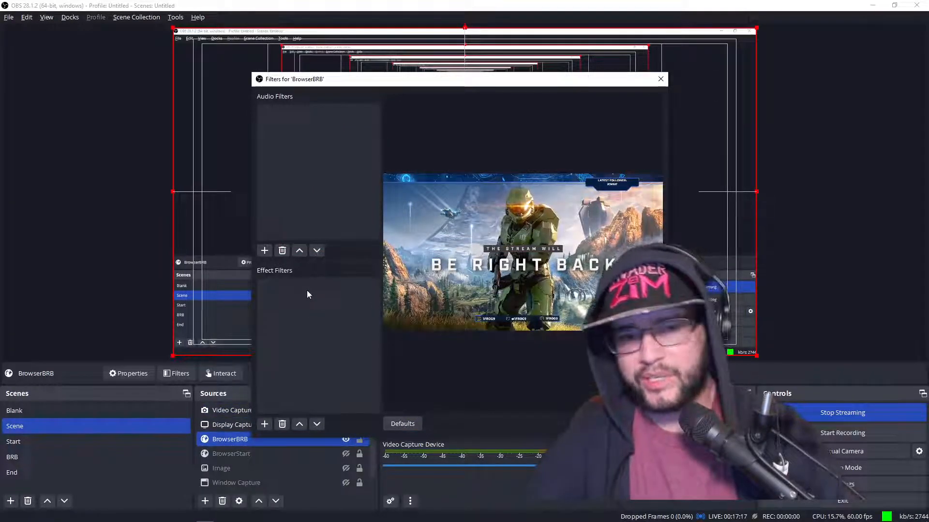
{"action": "left_click", "coordinate": [265, 425]}
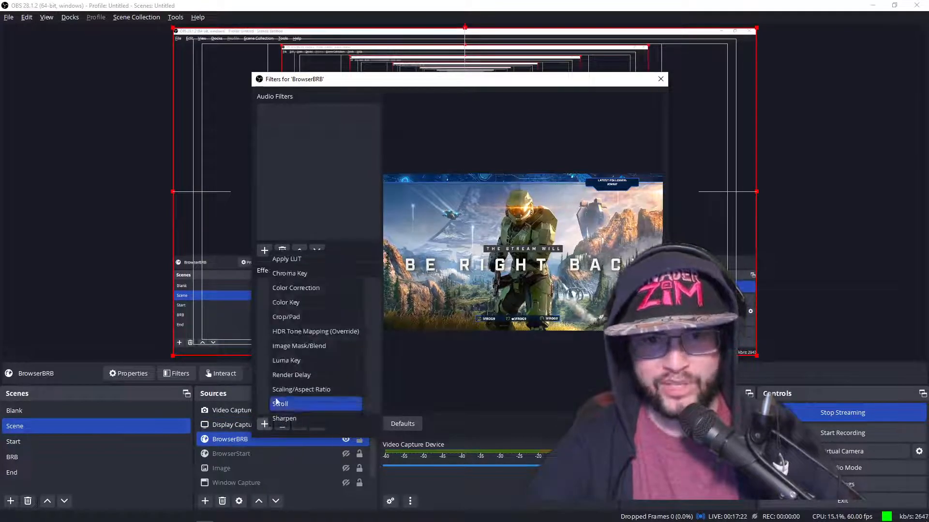
{"action": "left_click", "coordinate": [303, 347]}
{"action": "left_click", "coordinate": [435, 273]}
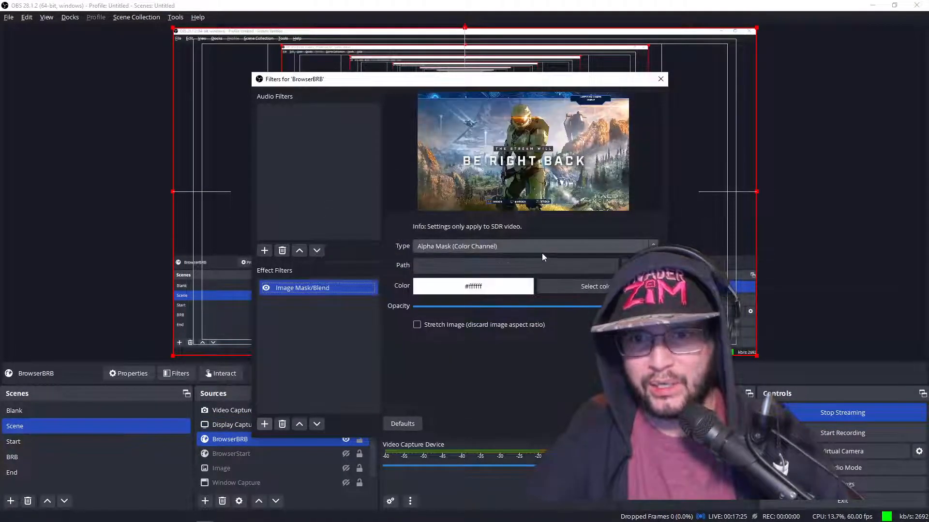
Set BrowserBRB's mask filter type to Alpha Mask (Alpha Channel) and choose MS-alpha.png as its mask image.
{"action": "left_click", "coordinate": [541, 251]}
{"action": "left_click", "coordinate": [528, 265]}
{"action": "double_click", "coordinate": [695, 170]}
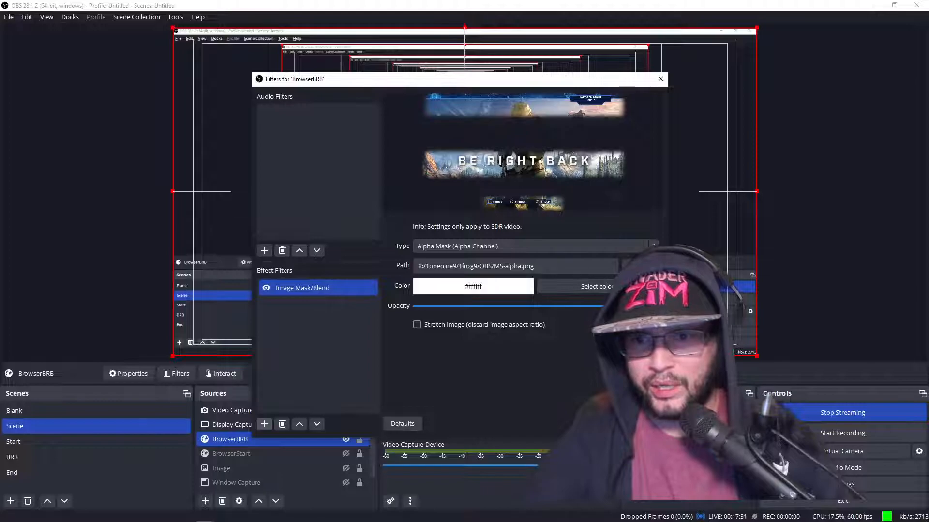
Close BrowserBRB's filters and hide the BrowserEnd source.
{"action": "key", "text": "Escape"}
{"action": "left_click", "coordinate": [315, 425], "text": "ctrl"}
{"action": "left_click", "coordinate": [345, 425]}
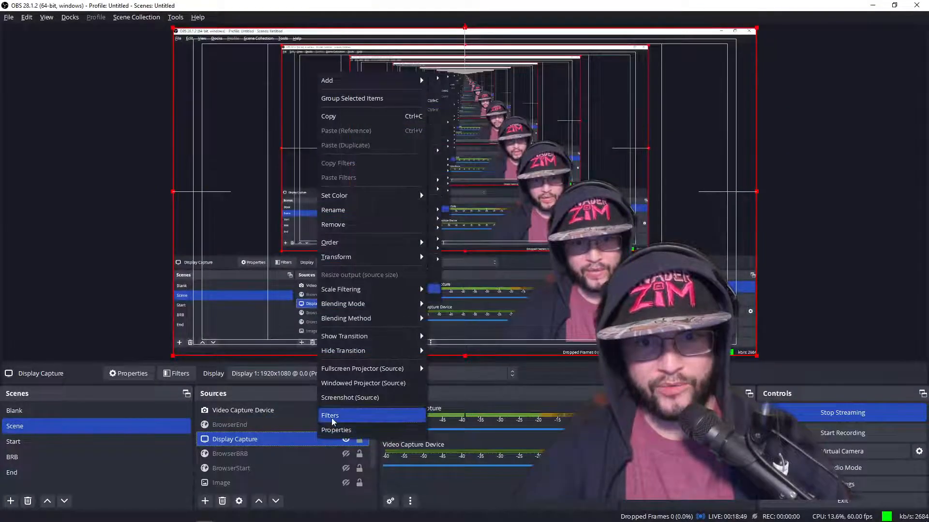
{"action": "left_click", "coordinate": [329, 415]}
{"action": "left_click", "coordinate": [269, 426]}
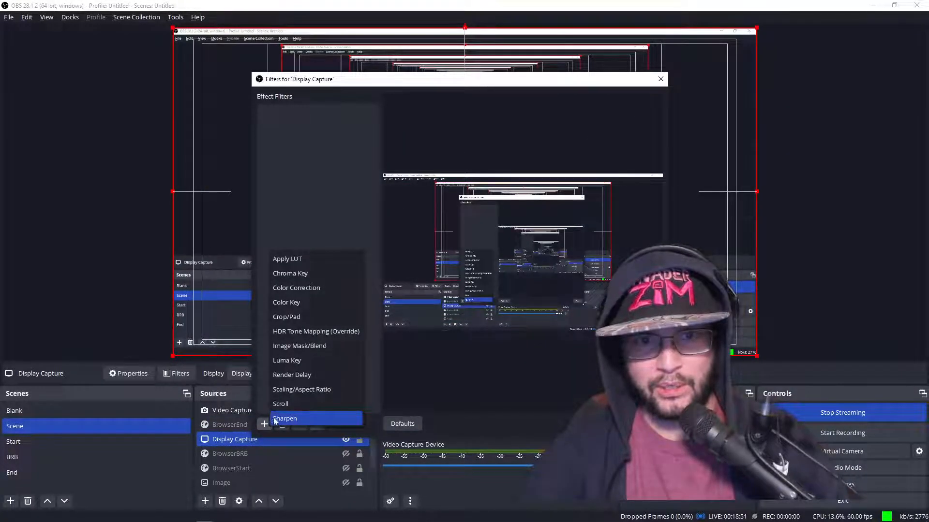
{"action": "left_click", "coordinate": [408, 362]}
{"action": "key", "text": "Escape"}
{"action": "left_click", "coordinate": [254, 420]}
{"action": "right_click", "coordinate": [254, 421]}
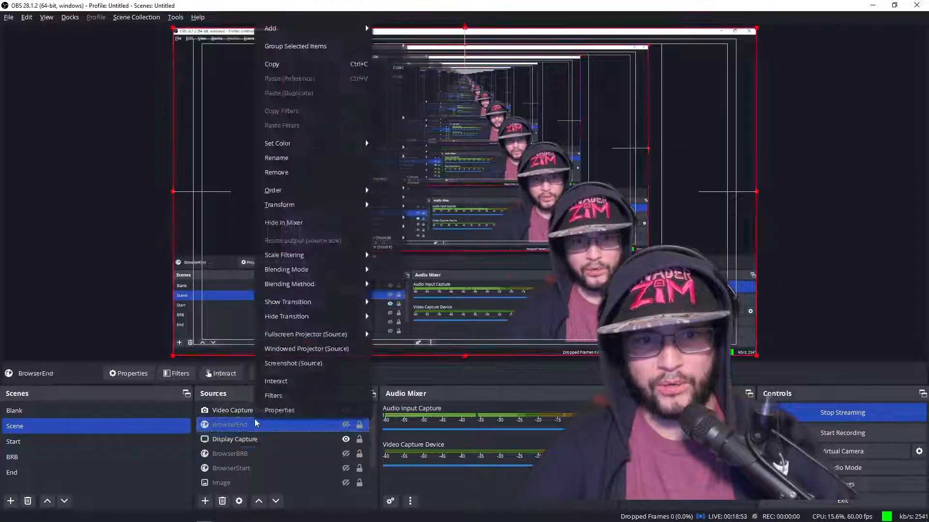
{"action": "left_click", "coordinate": [275, 510]}
{"action": "key", "text": "Escape"}
Try masking Display Capture with an Image Mask/Blend filter of type Alpha Mask (Alpha Channel), using MS-alpha.png as the mask image.
{"action": "right_click", "coordinate": [241, 440]}
{"action": "left_click", "coordinate": [255, 415]}
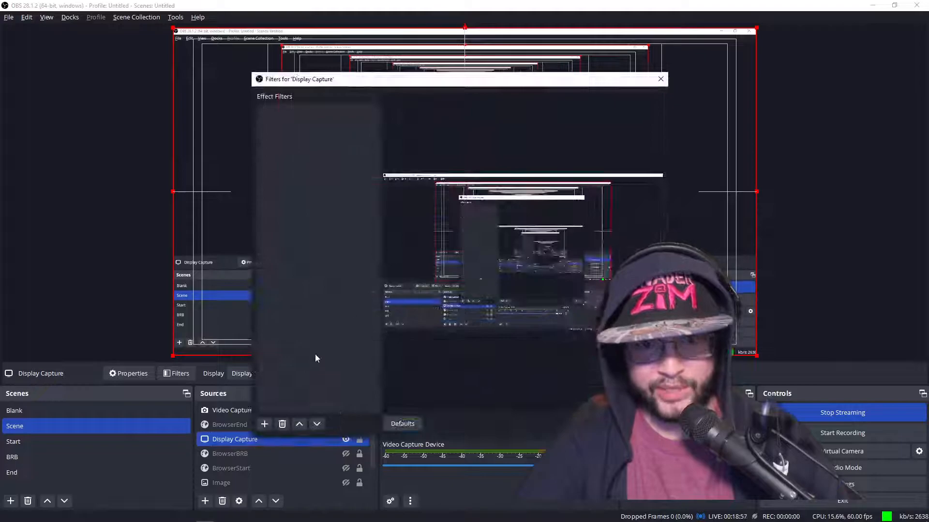
{"action": "left_click", "coordinate": [264, 424]}
{"action": "left_click", "coordinate": [302, 343]}
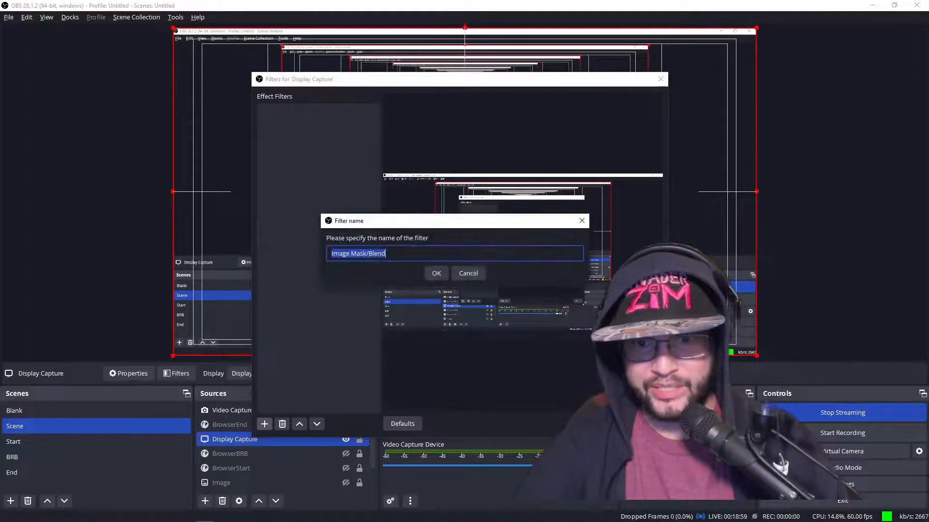
{"action": "left_click", "coordinate": [435, 271]}
{"action": "left_click", "coordinate": [567, 248]}
{"action": "left_click", "coordinate": [578, 269]}
{"action": "left_click", "coordinate": [638, 265]}
{"action": "double_click", "coordinate": [698, 175]}
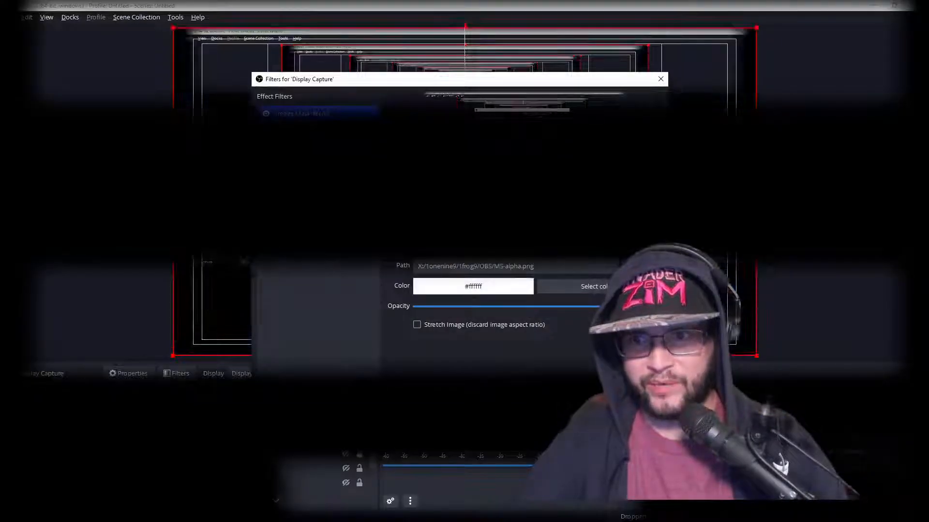
{"action": "left_click", "coordinate": [644, 426]}
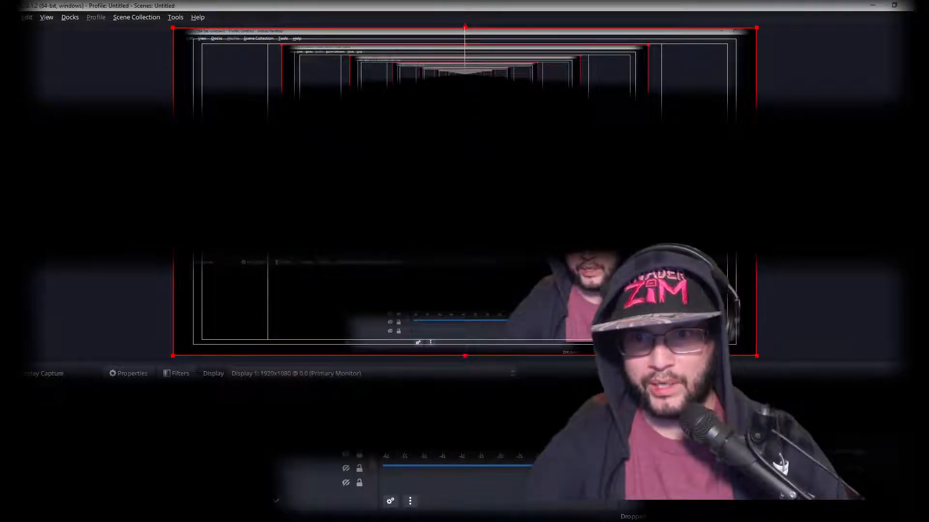
Delete the Image Mask/Blend filter from the Display Capture source.
{"action": "double_click", "coordinate": [271, 441]}
{"action": "key", "text": "Escape"}
{"action": "right_click", "coordinate": [271, 440]}
{"action": "left_click", "coordinate": [284, 419]}
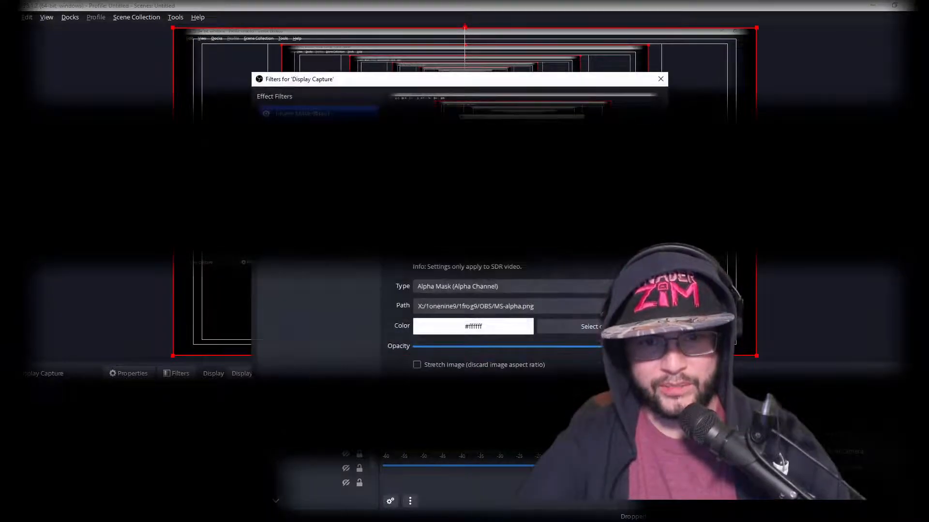
{"action": "key", "text": "Delete"}
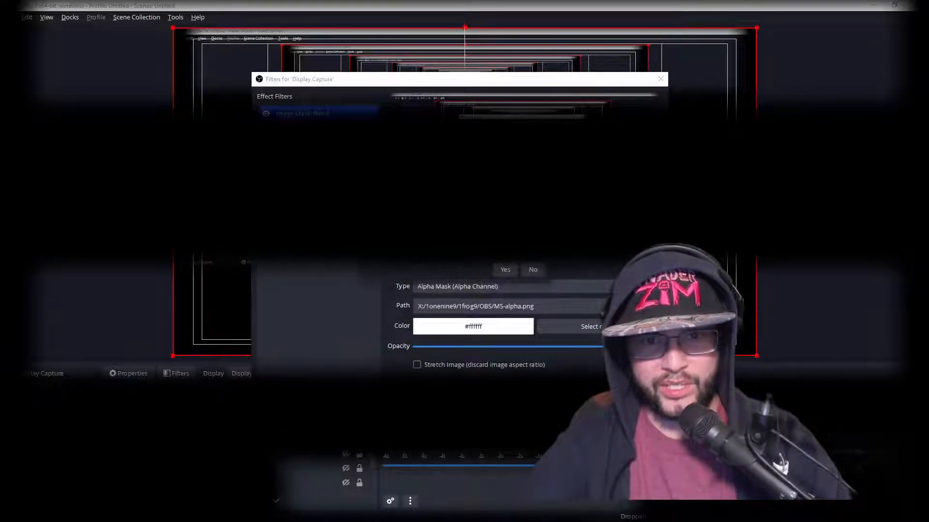
{"action": "left_click", "coordinate": [509, 270]}
{"action": "key", "text": "Escape"}
Add an Image Mask/Blend effect filter with the default name to the BrowserEnd source.
{"action": "right_click", "coordinate": [263, 425]}
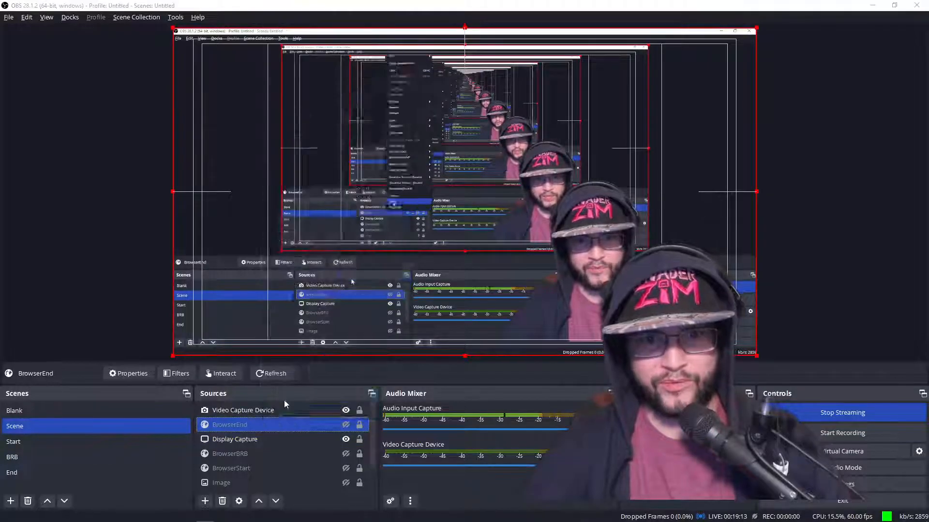
{"action": "left_click", "coordinate": [283, 401]}
{"action": "left_click", "coordinate": [264, 423]}
{"action": "left_click", "coordinate": [290, 341]}
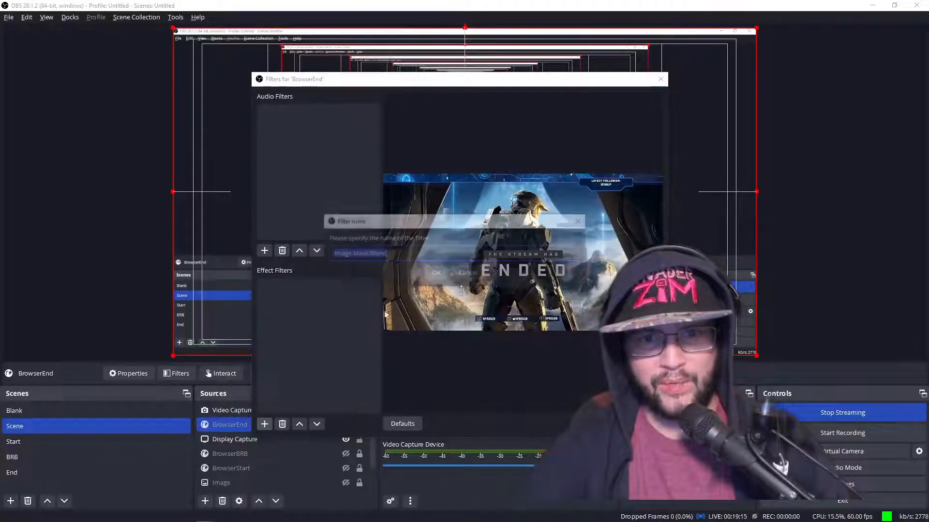
{"action": "left_click", "coordinate": [435, 273]}
Set BrowserEnd's mask filter type to Alpha Mask (Alpha Channel), with MS-alpha.png as its mask image, and close the filters.
{"action": "left_click", "coordinate": [626, 245]}
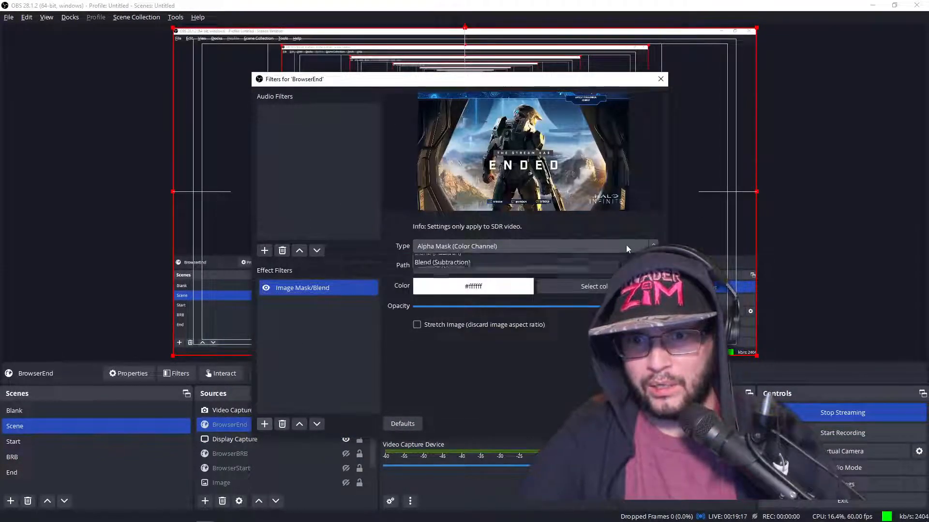
{"action": "left_click", "coordinate": [607, 270]}
{"action": "left_click", "coordinate": [640, 266]}
{"action": "double_click", "coordinate": [700, 171]}
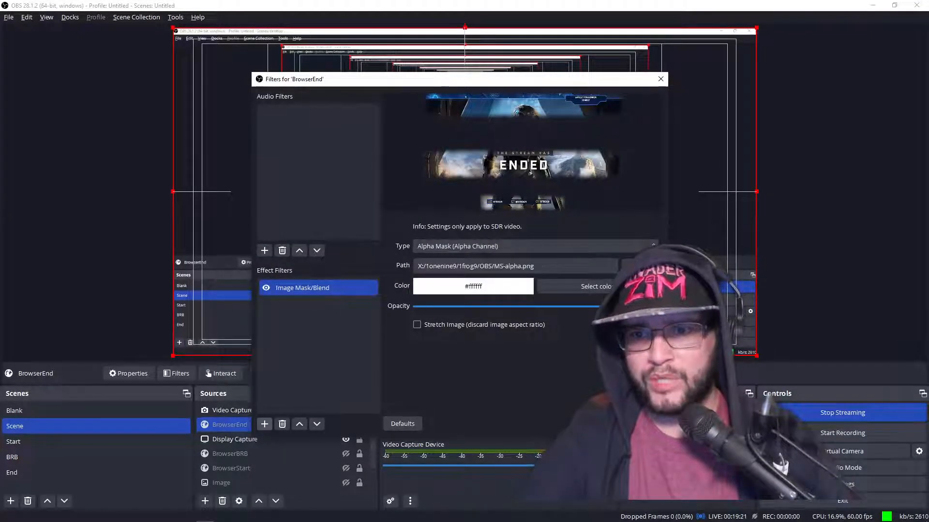
{"action": "left_click", "coordinate": [646, 424]}
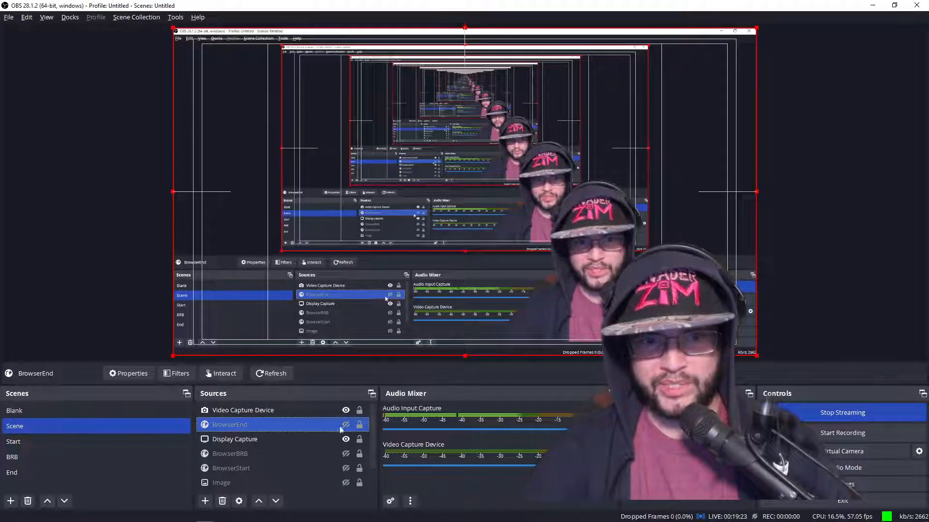
Show BrowserEnd and toggle Display Capture off and on to check the masked end overlay.
{"action": "left_click", "coordinate": [345, 424]}
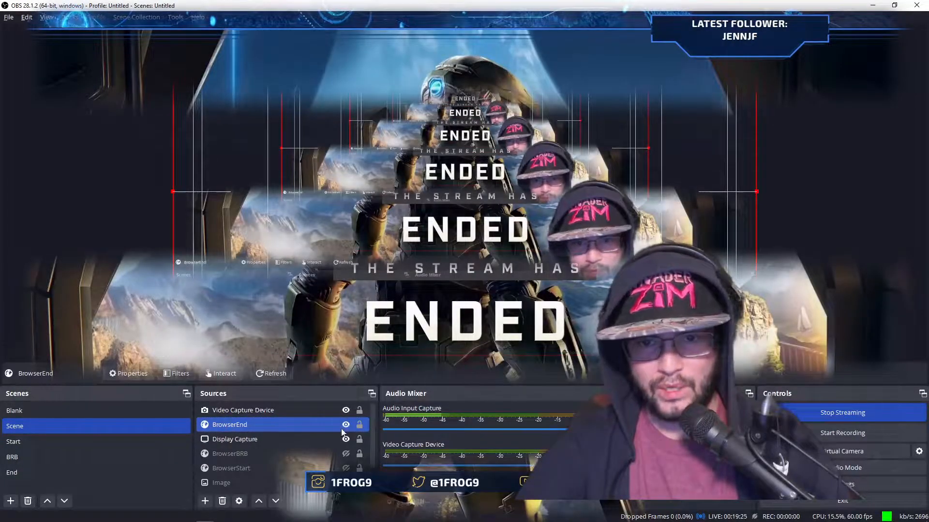
{"action": "left_click", "coordinate": [345, 439]}
{"action": "left_click", "coordinate": [345, 440]}
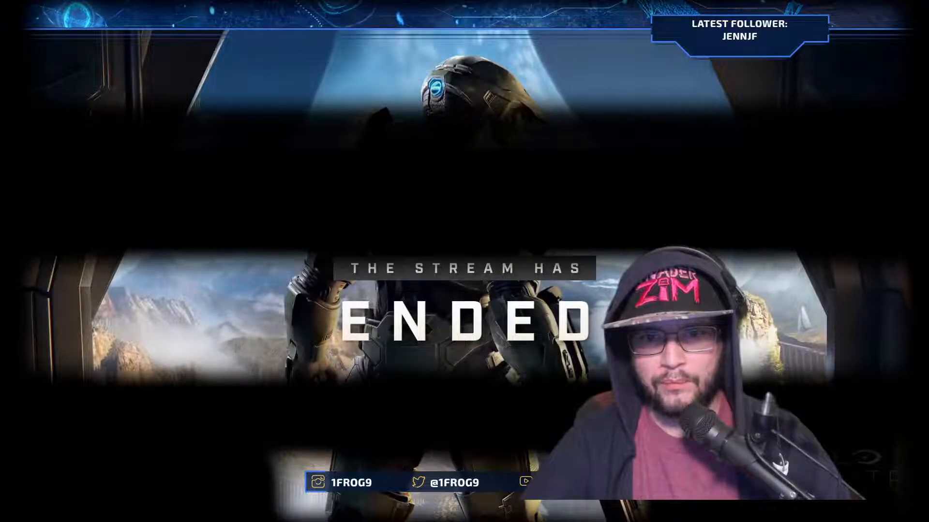
{"action": "left_click", "coordinate": [345, 440]}
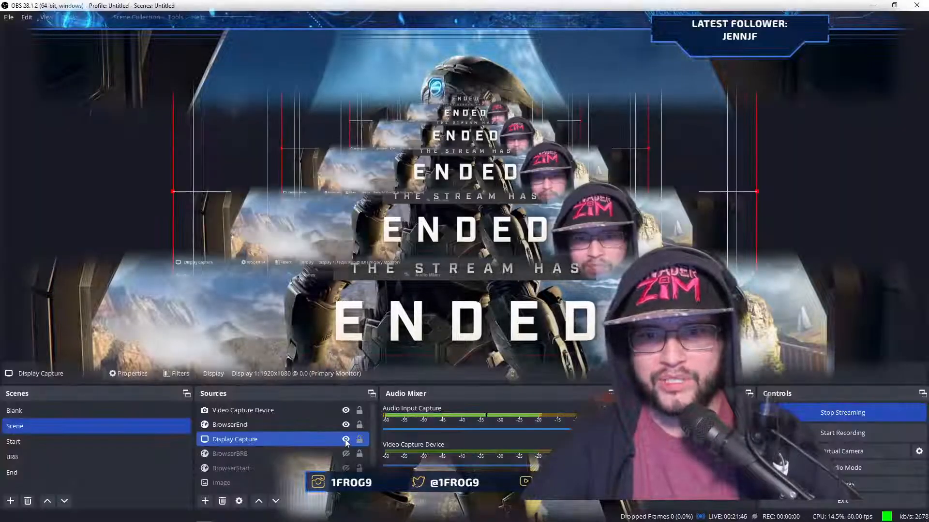
Close the settings without changes and hide the BrowserEnd source.
{"action": "left_click", "coordinate": [842, 484]}
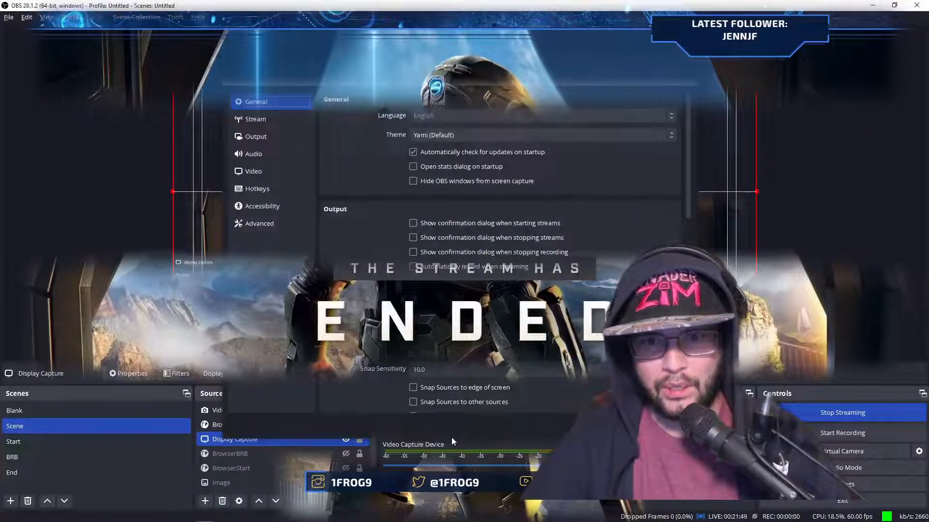
{"action": "left_click", "coordinate": [639, 432]}
{"action": "left_click", "coordinate": [346, 425]}
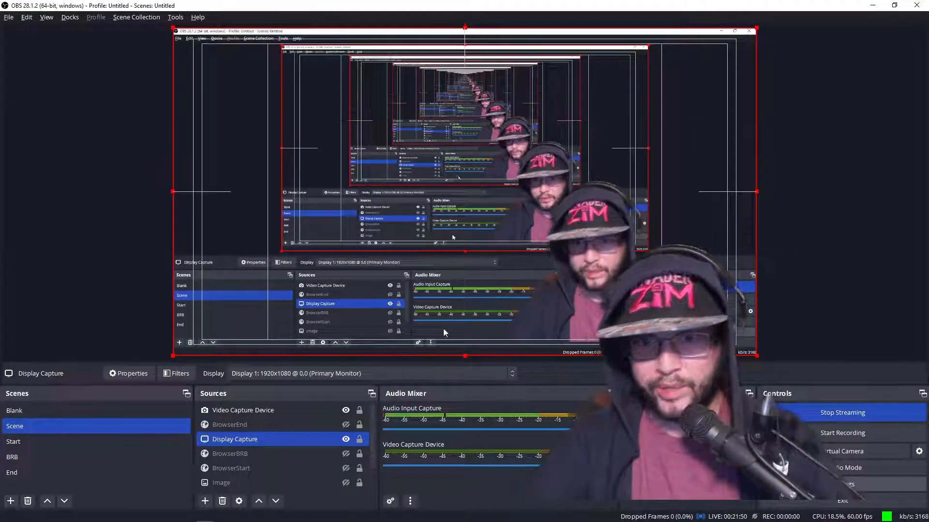
Examine the hotkey settings for streaming and for switching between the scenes.
{"action": "left_click", "coordinate": [822, 484]}
{"action": "left_click", "coordinate": [256, 189]}
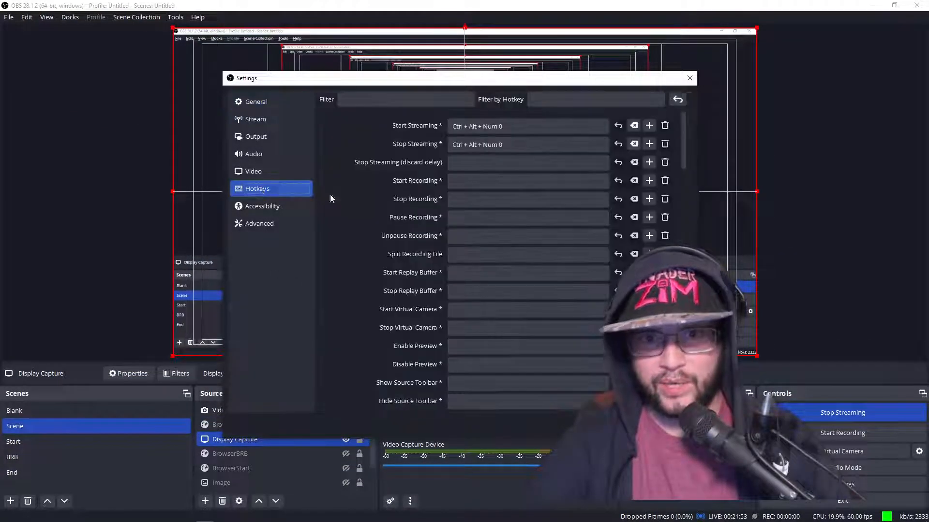
{"action": "scroll", "coordinate": [532, 240], "scroll_direction": "down", "scroll_amount": 10}
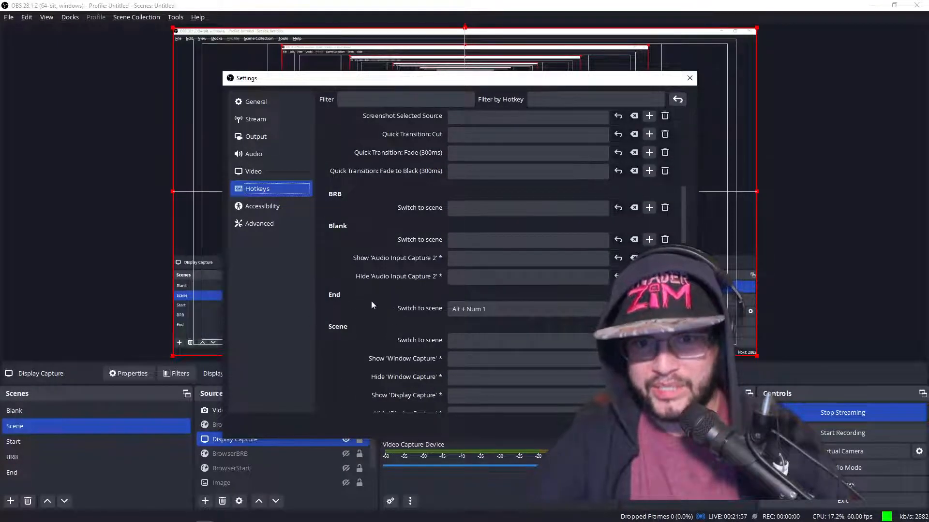
{"action": "scroll", "coordinate": [395, 326], "scroll_direction": "down", "scroll_amount": 3}
{"action": "scroll", "coordinate": [395, 326], "scroll_direction": "down", "scroll_amount": 1}
{"action": "scroll", "coordinate": [411, 275], "scroll_direction": "up", "scroll_amount": 1}
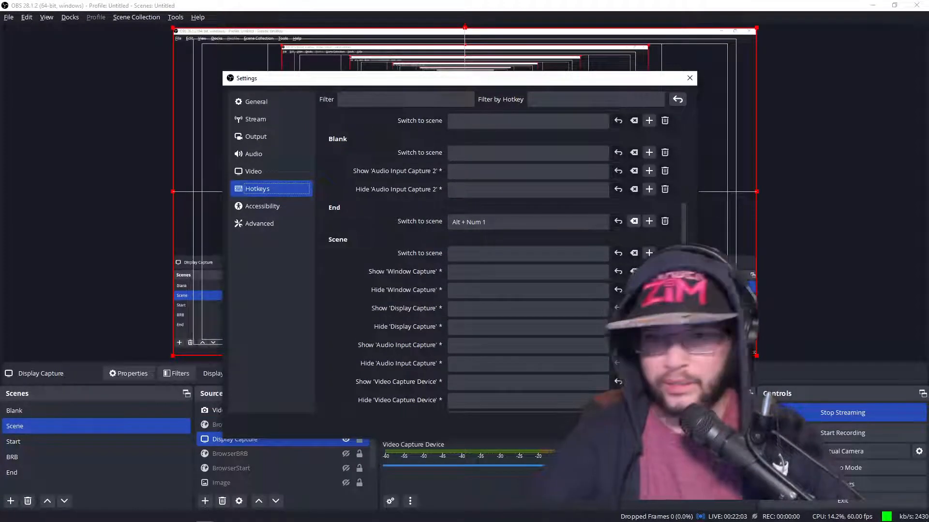
{"action": "left_click", "coordinate": [600, 426]}
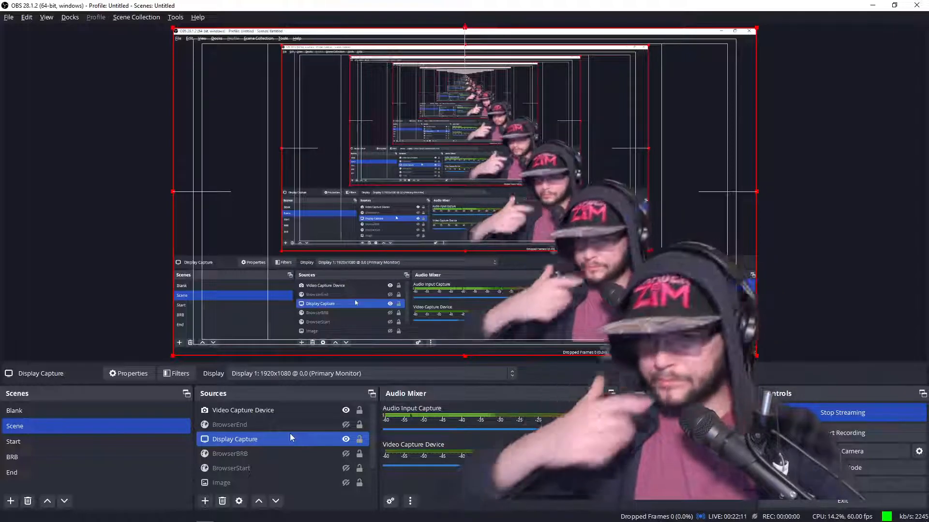
Add a new scene named StartMain and rename the scene called Scene to Main.
{"action": "left_click", "coordinate": [10, 501]}
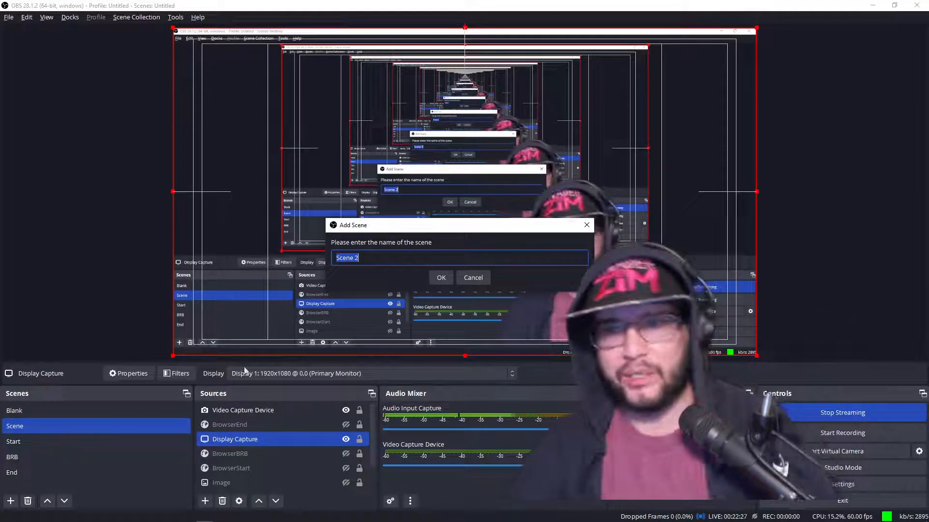
{"action": "left_click", "coordinate": [441, 279]}
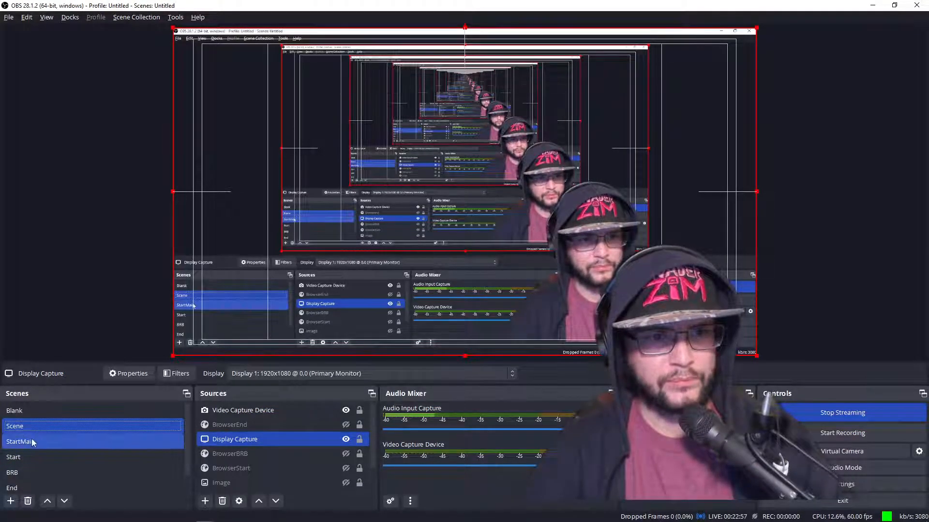
{"action": "right_click", "coordinate": [36, 426]}
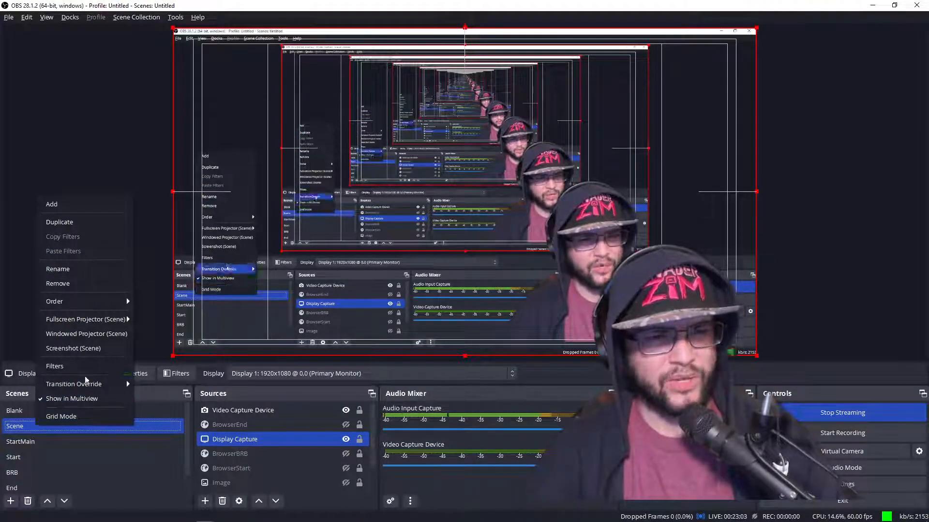
{"action": "left_click", "coordinate": [61, 269]}
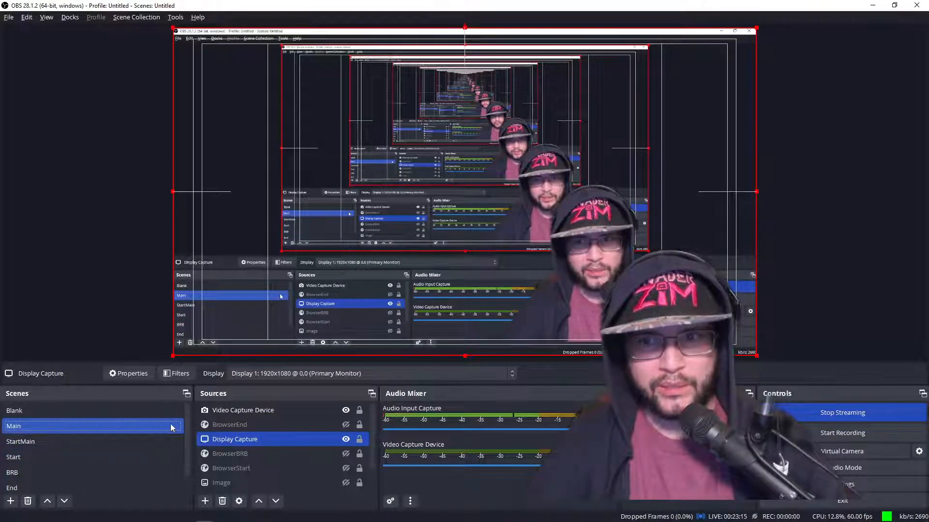
Toggle the visibility of the Image source and Display Capture in the Main scene to preview the background.
{"action": "left_click", "coordinate": [226, 481]}
{"action": "left_click", "coordinate": [346, 483]}
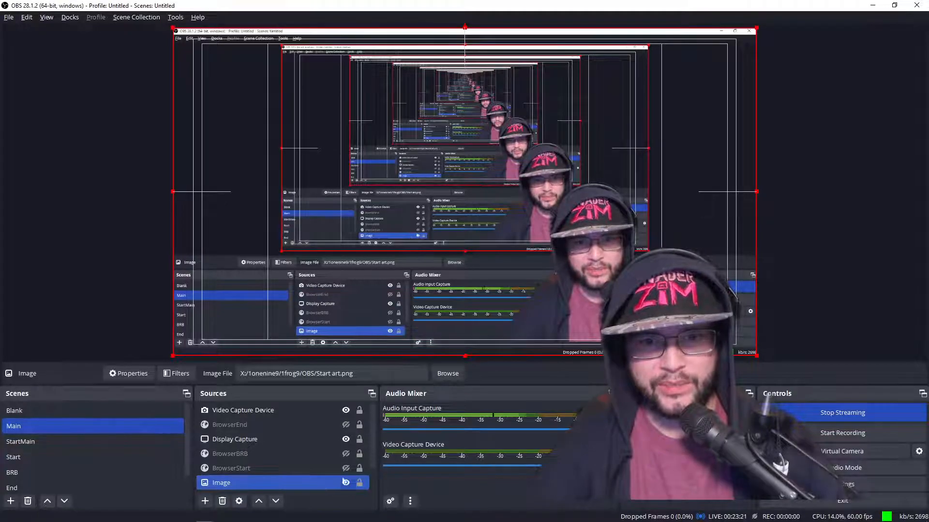
{"action": "left_click", "coordinate": [347, 440]}
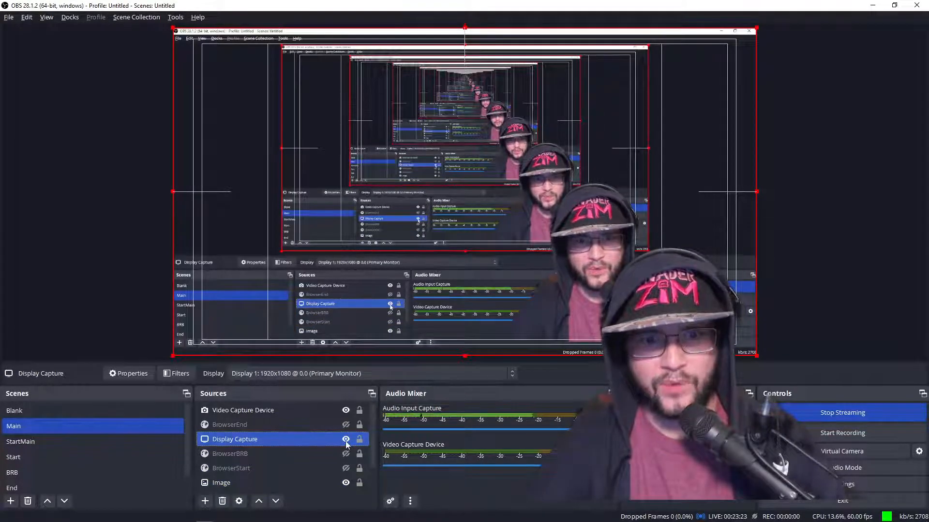
{"action": "left_click", "coordinate": [346, 440]}
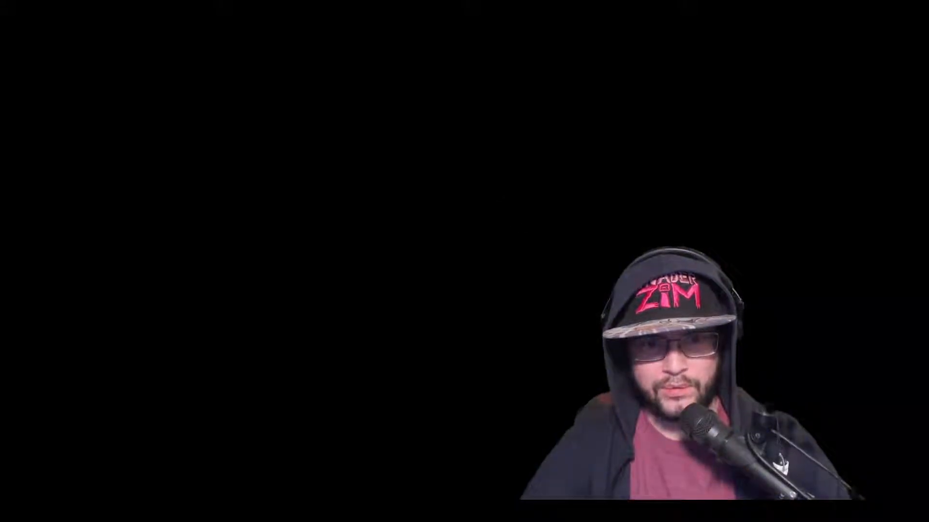
{"action": "left_click", "coordinate": [346, 439]}
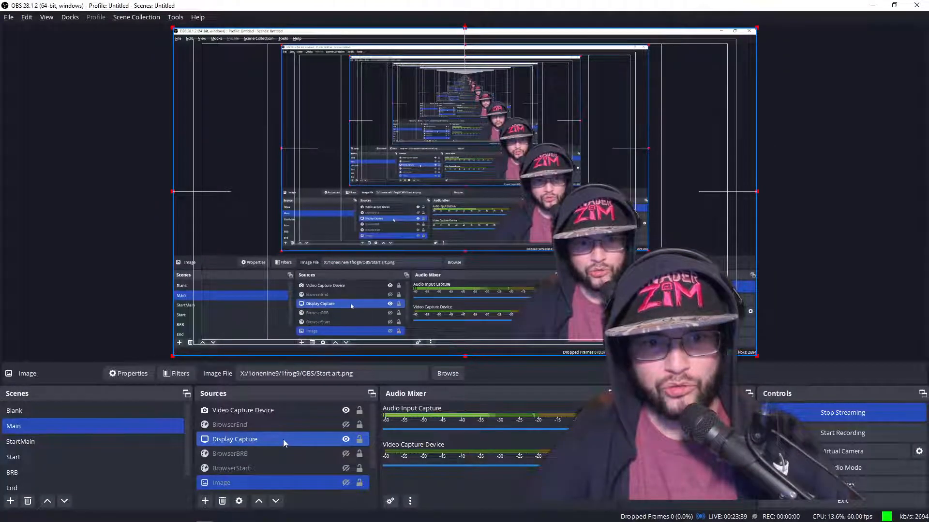
Browse for a new image file for the Image source in the 1frog9/gfx folder, displayed with large icons.
{"action": "right_click", "coordinate": [256, 485]}
{"action": "double_click", "coordinate": [249, 480]}
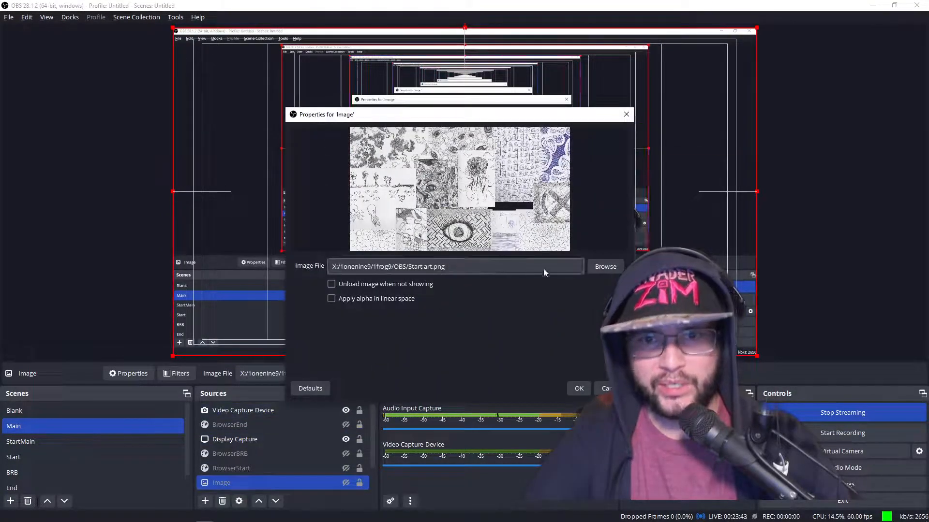
{"action": "left_click", "coordinate": [606, 267]}
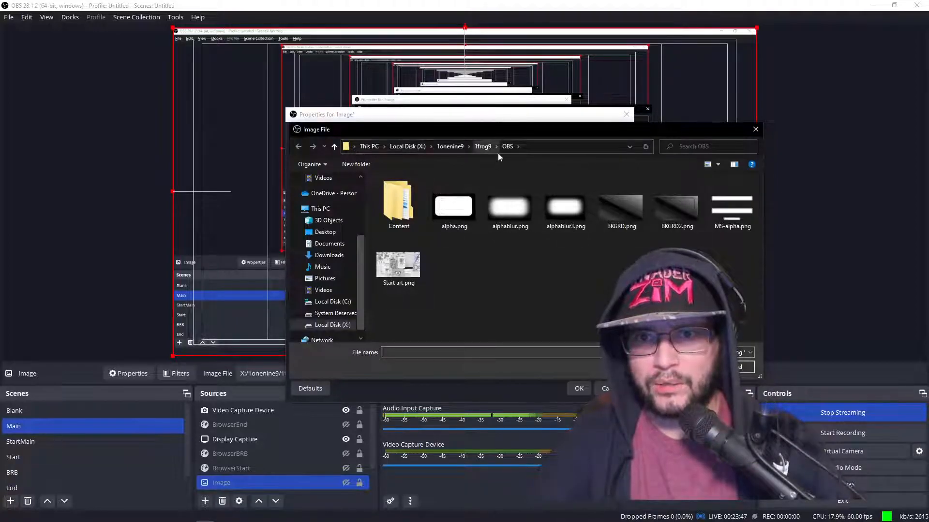
{"action": "left_click", "coordinate": [483, 147]}
{"action": "scroll", "coordinate": [580, 270], "scroll_direction": "down", "scroll_amount": 3}
{"action": "scroll", "coordinate": [580, 271], "scroll_direction": "up", "scroll_amount": 3}
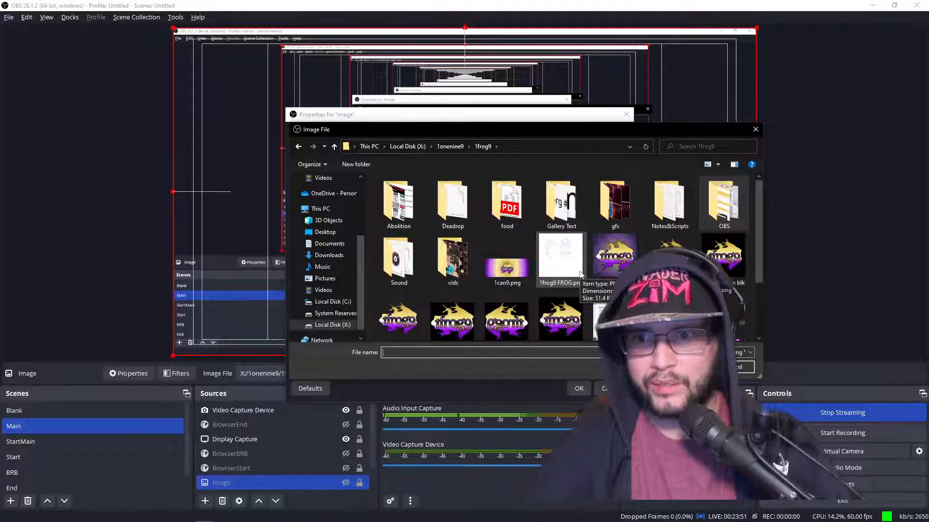
{"action": "double_click", "coordinate": [614, 209]}
{"action": "scroll", "coordinate": [614, 248], "scroll_direction": "down", "scroll_amount": 5}
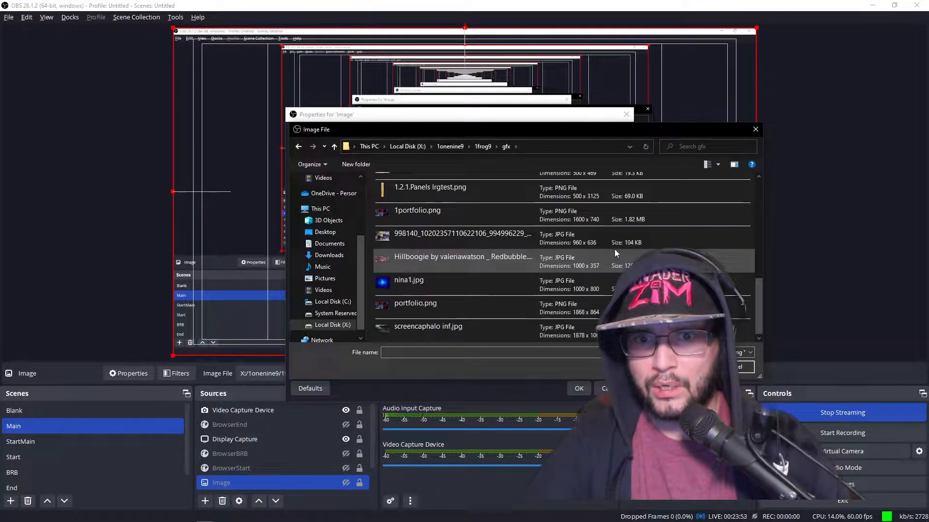
{"action": "scroll", "coordinate": [614, 249], "scroll_direction": "up", "scroll_amount": 2}
{"action": "scroll", "coordinate": [615, 248], "scroll_direction": "up", "scroll_amount": 4}
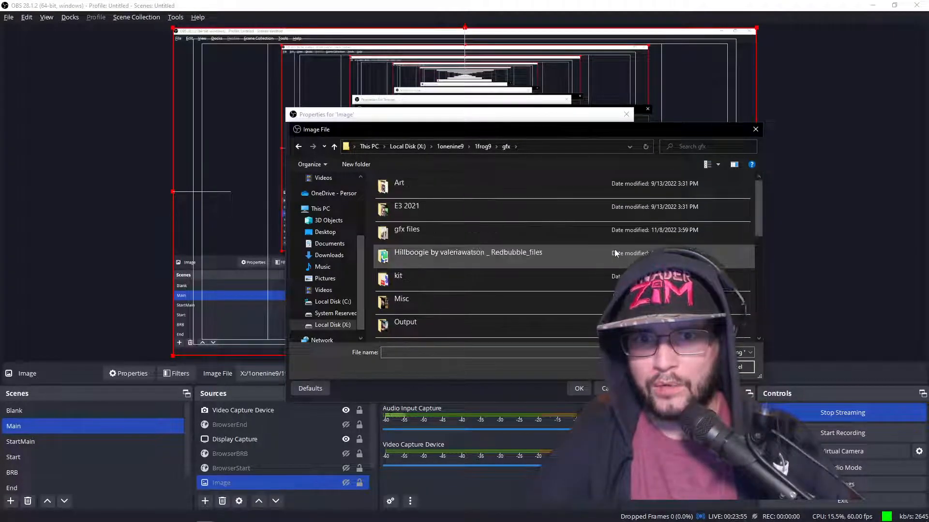
{"action": "left_click", "coordinate": [719, 165]}
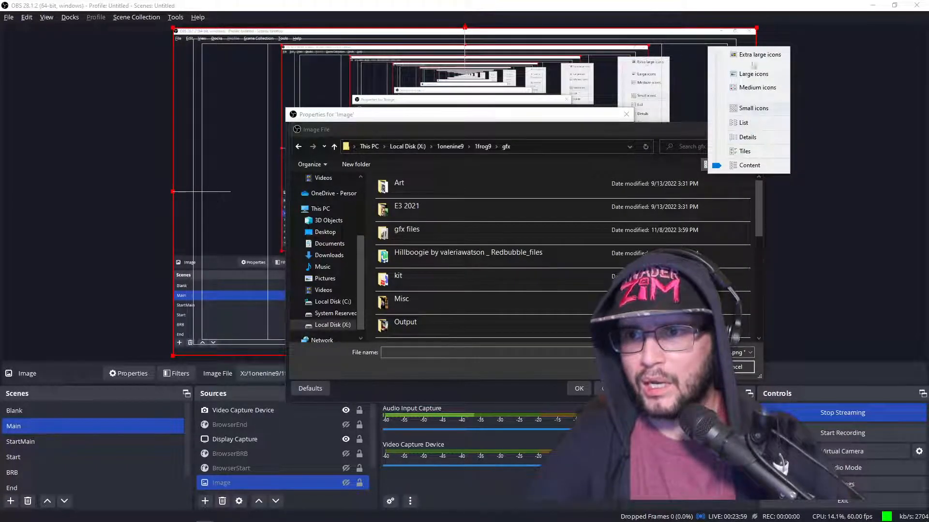
{"action": "left_click", "coordinate": [749, 76]}
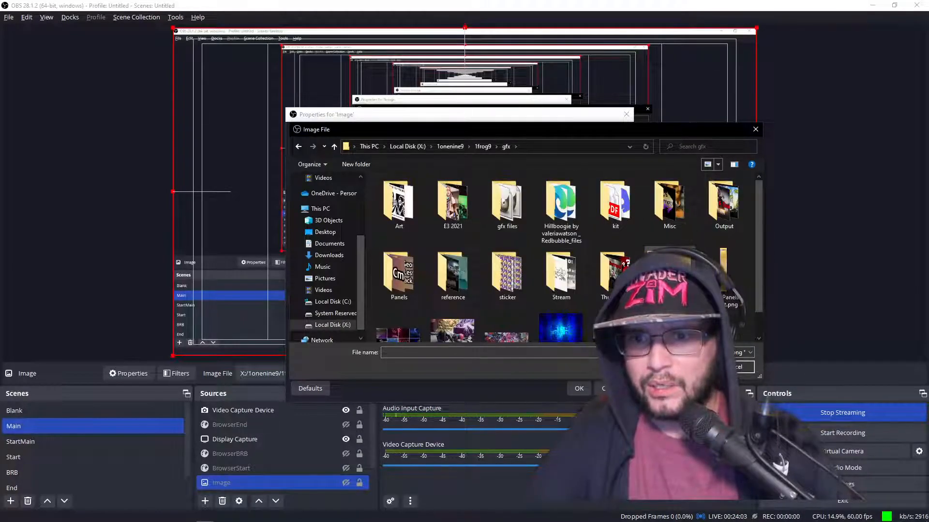
Look through the images in the Misc folder for a border graphic.
{"action": "double_click", "coordinate": [670, 203]}
{"action": "scroll", "coordinate": [605, 262], "scroll_direction": "down", "scroll_amount": 1}
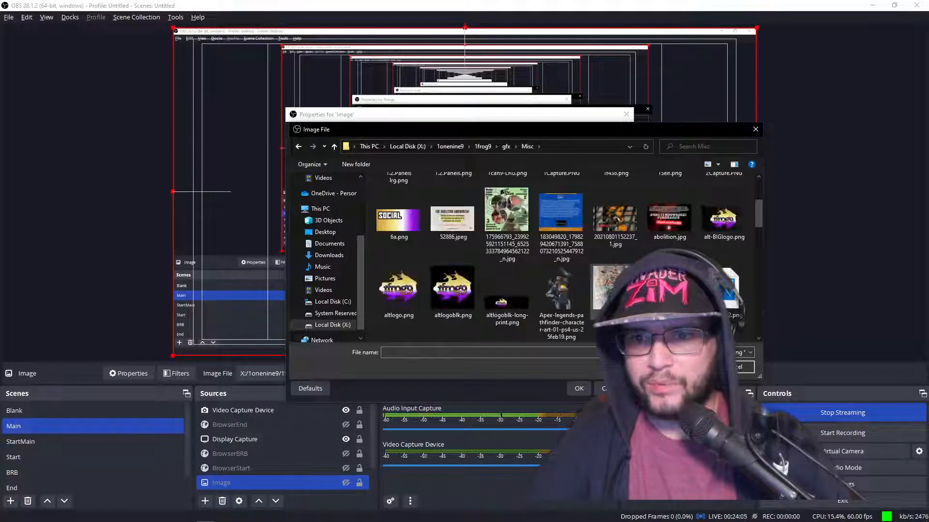
{"action": "scroll", "coordinate": [621, 268], "scroll_direction": "down", "scroll_amount": 10}
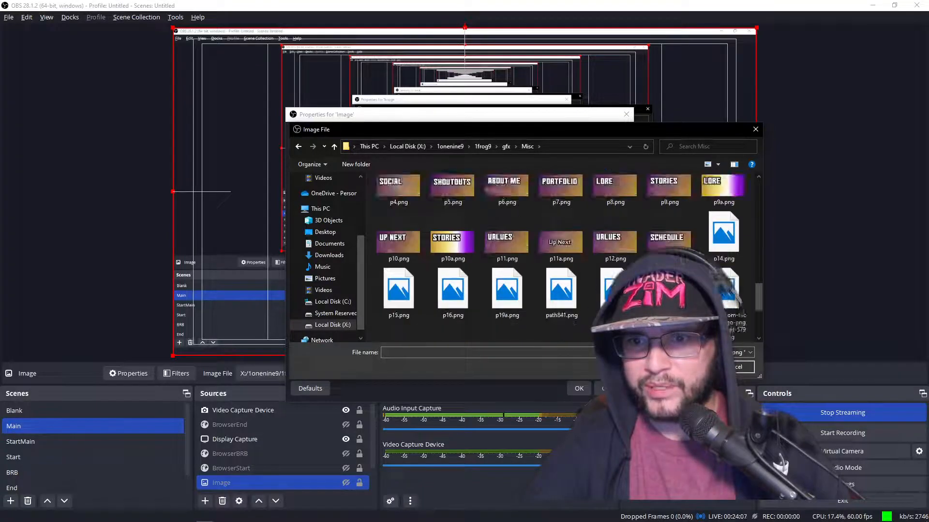
{"action": "scroll", "coordinate": [561, 257], "scroll_direction": "down", "scroll_amount": 2}
{"action": "scroll", "coordinate": [561, 256], "scroll_direction": "up", "scroll_amount": 12}
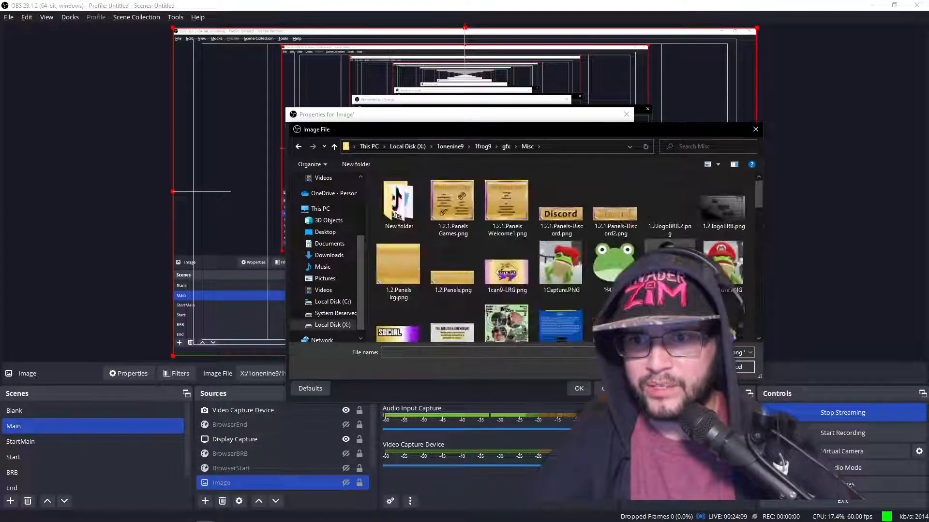
Return to the gfx folder and choose CamAlpha2.png from its Stream folder as the Image source's file.
{"action": "key", "text": "alt+Left"}
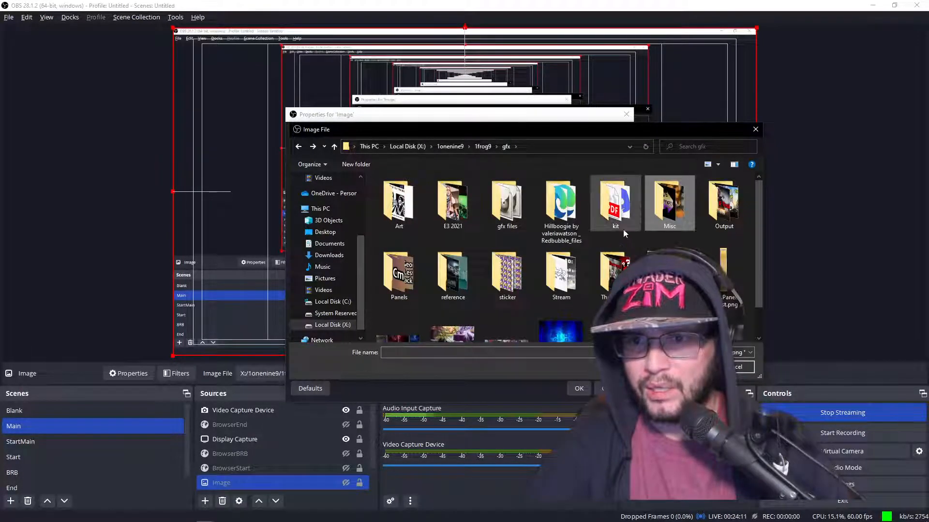
{"action": "left_click", "coordinate": [490, 200]}
{"action": "double_click", "coordinate": [489, 200]}
{"action": "key", "text": "alt+Left"}
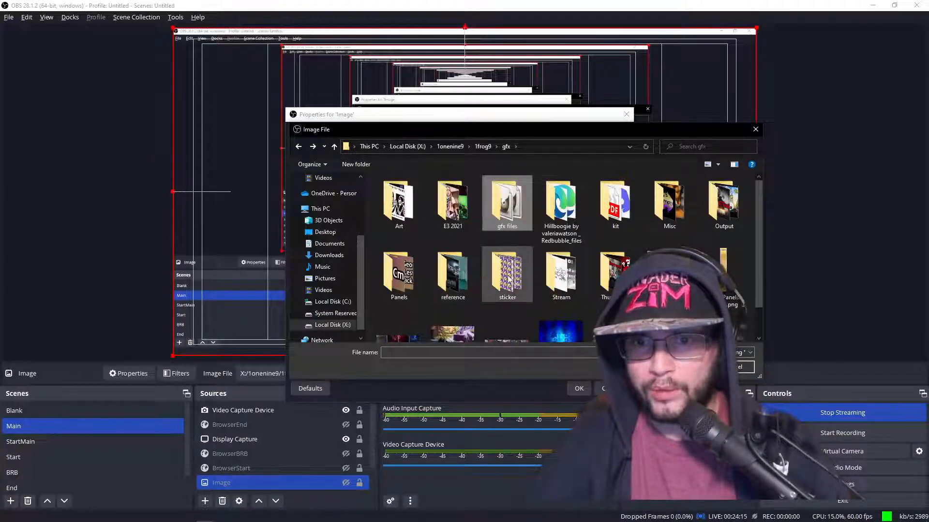
{"action": "double_click", "coordinate": [564, 273]}
{"action": "double_click", "coordinate": [398, 208]}
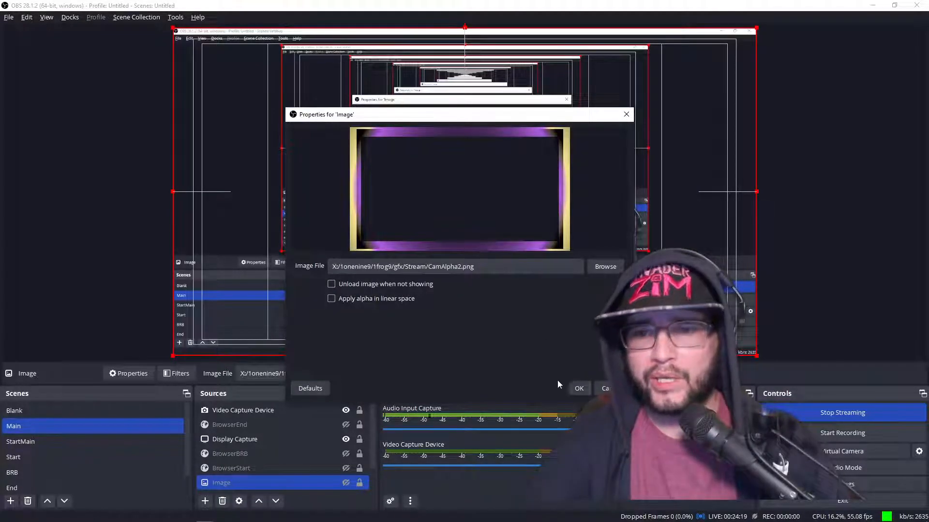
Switch to File Explorer, open the 1frog9 folder, and return to OBS to check the image file path.
{"action": "key", "text": "alt+Tab"}
{"action": "key", "text": "alt+Tab"}
{"action": "key", "text": "alt+Tab"}
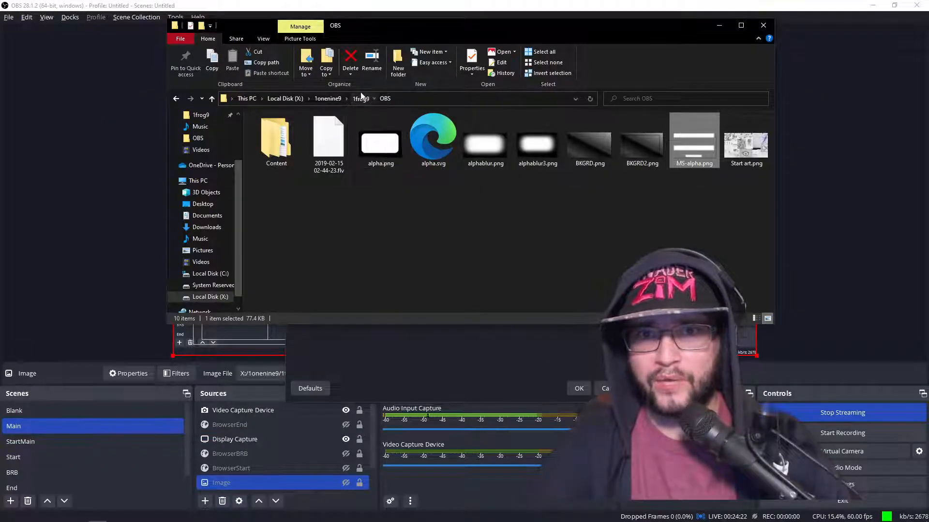
{"action": "left_click", "coordinate": [361, 98]}
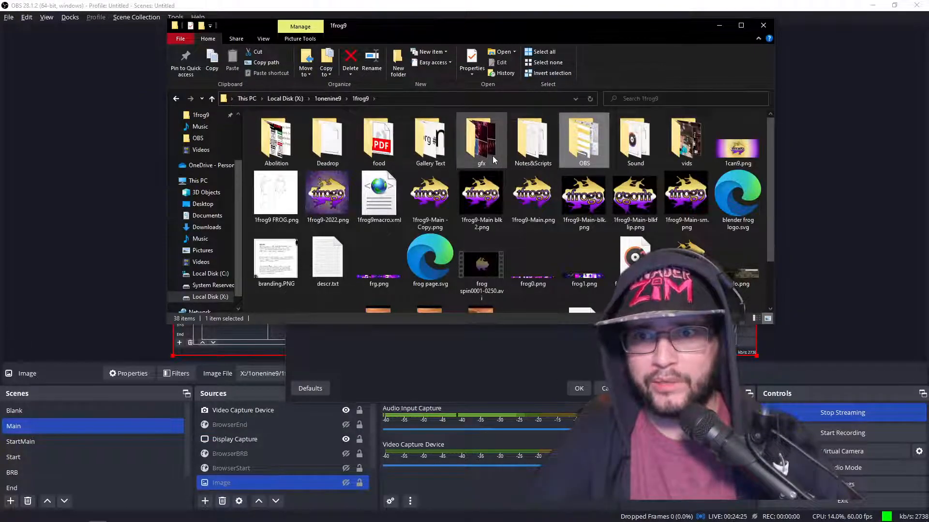
{"action": "key", "text": "alt+Tab"}
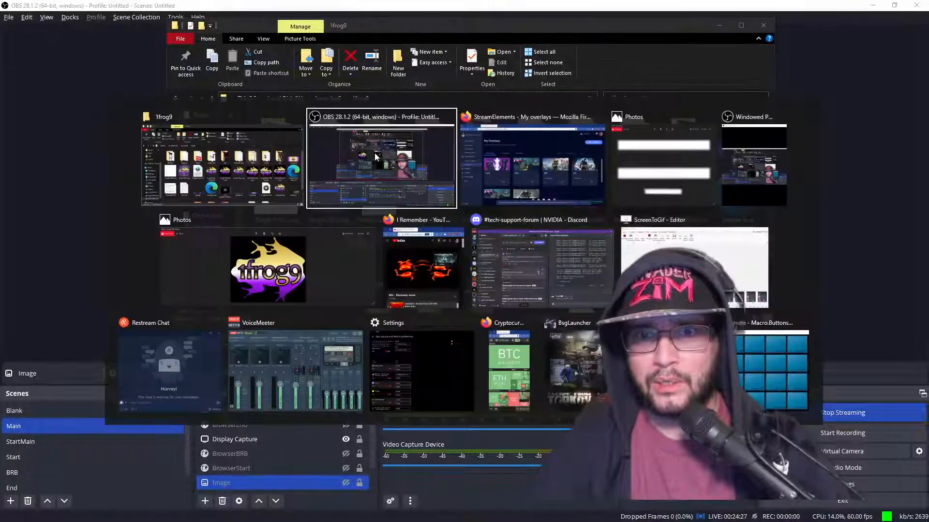
{"action": "left_click", "coordinate": [374, 152]}
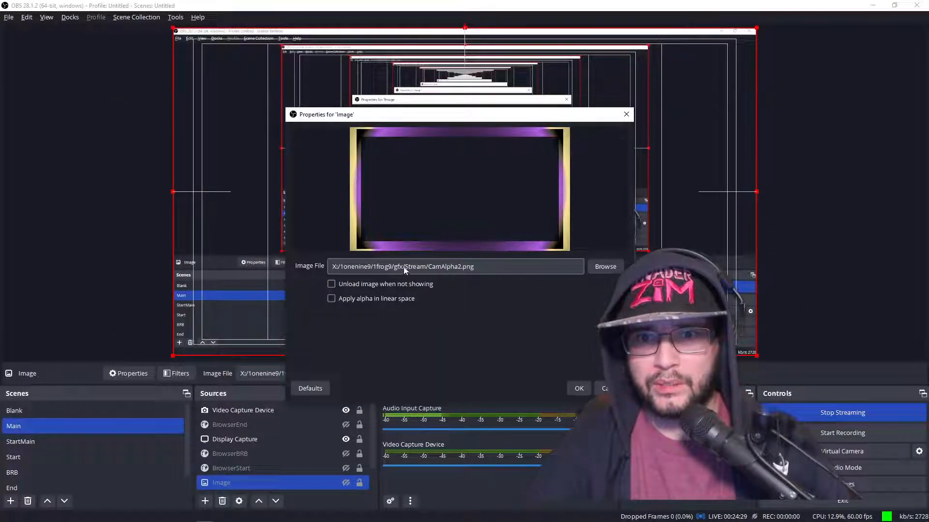
Switch to File Explorer and open CamAlpha2.png from the gfx/Stream folder to examine the transparent border image.
{"action": "key", "text": "alt+Tab"}
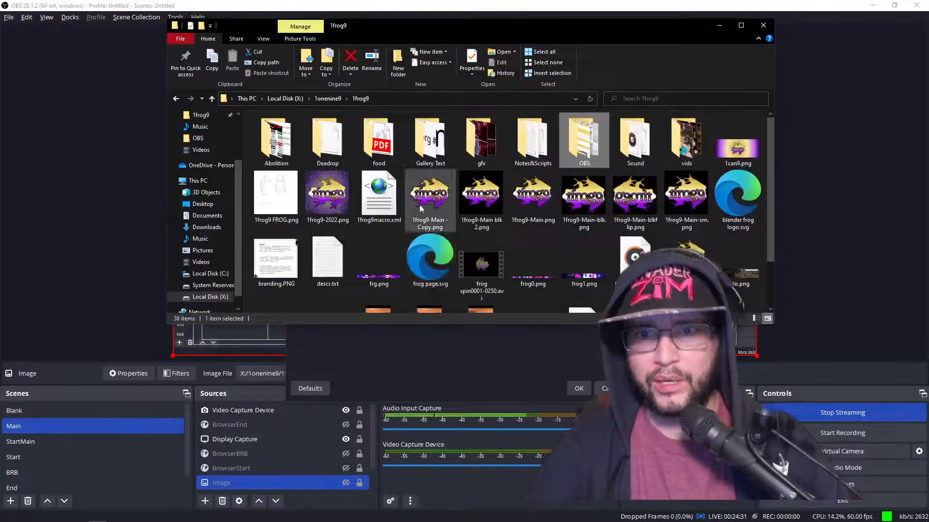
{"action": "double_click", "coordinate": [479, 151]}
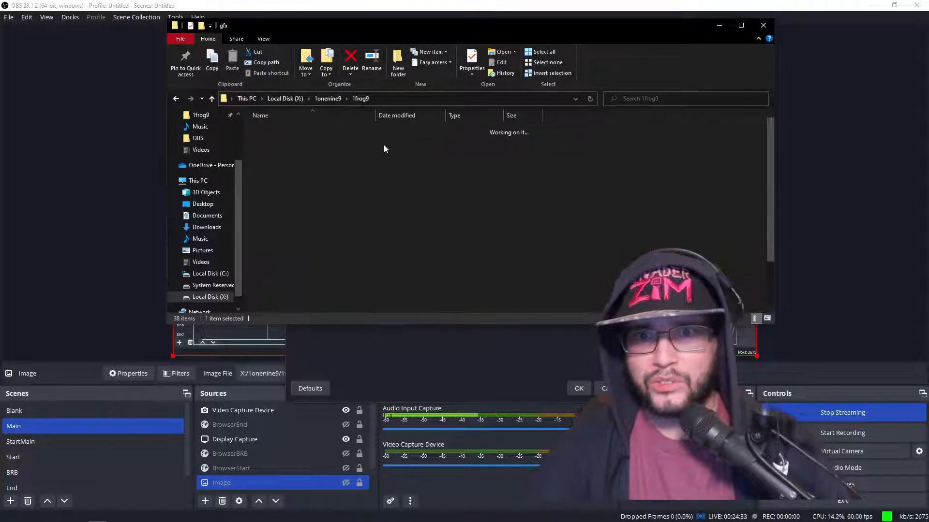
{"action": "left_click", "coordinate": [288, 231]}
{"action": "double_click", "coordinate": [288, 231]}
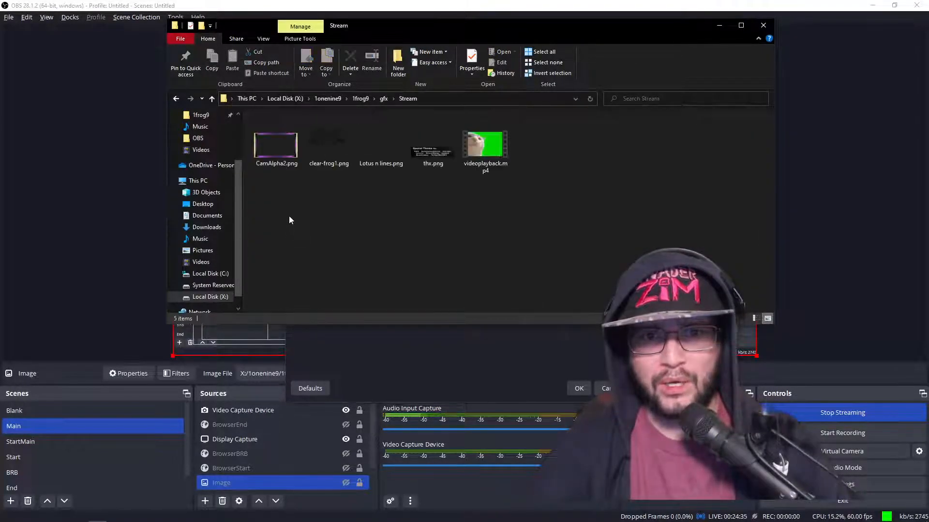
{"action": "double_click", "coordinate": [286, 145]}
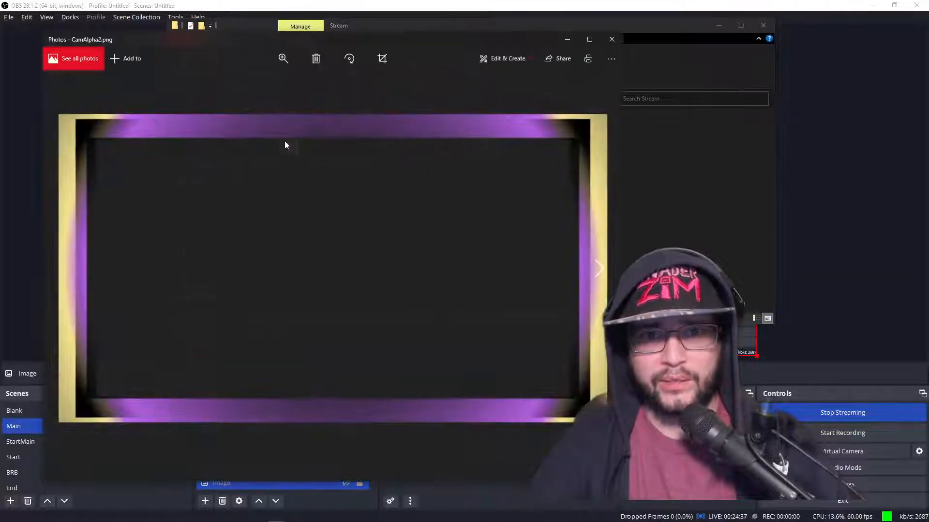
{"action": "left_click_drag", "start_coordinate": [175, 45], "coordinate": [316, 72]}
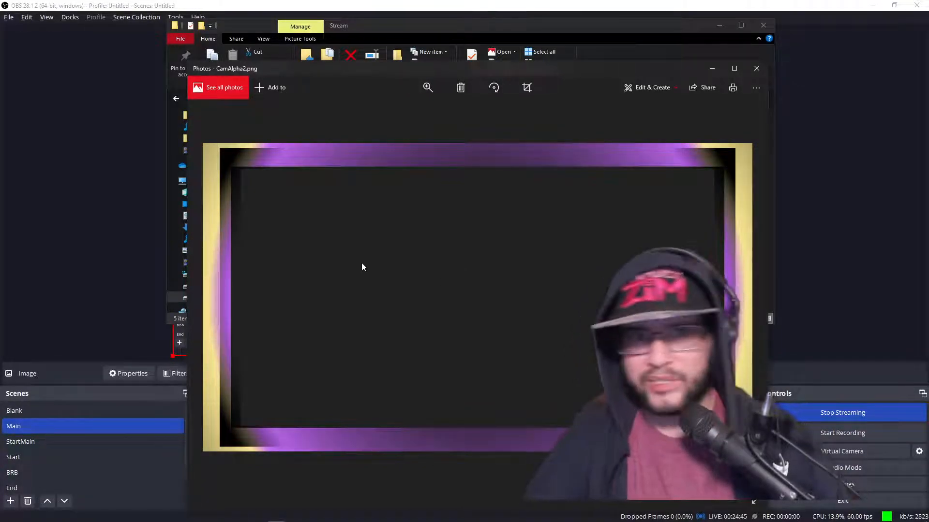
Apply CamAlpha2.png to the Image source, place it visibly above Display Capture, and hide Display Capture.
{"action": "left_click", "coordinate": [797, 86]}
{"action": "left_click", "coordinate": [576, 387]}
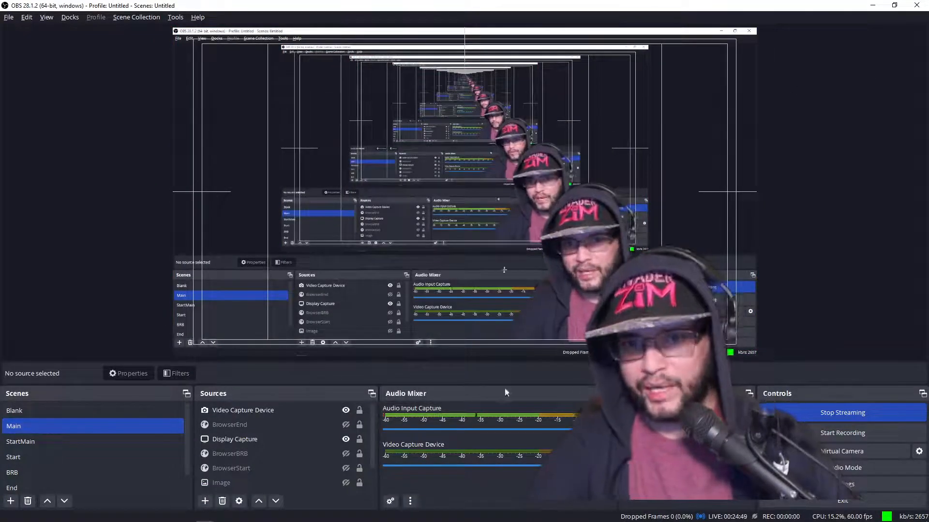
{"action": "left_click_drag", "start_coordinate": [334, 484], "coordinate": [326, 433]}
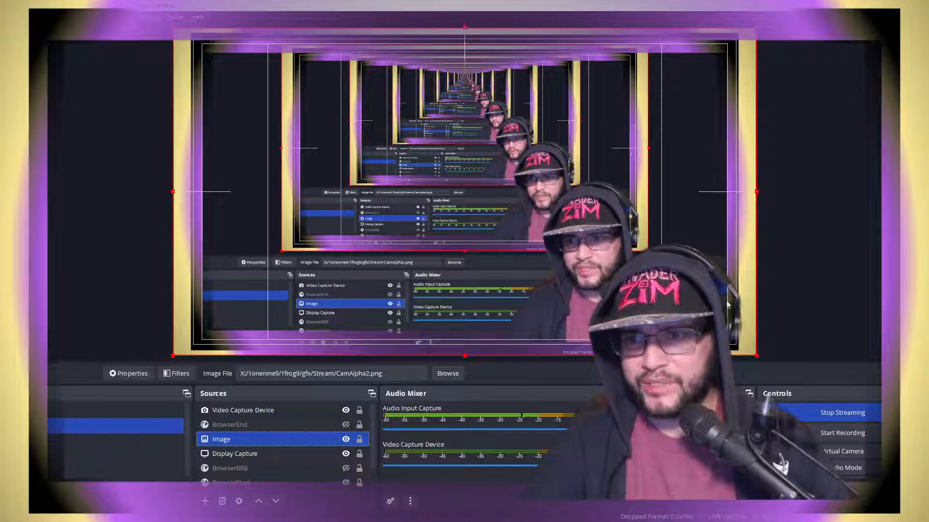
{"action": "left_click", "coordinate": [341, 454], "text": "ctrl"}
{"action": "left_click", "coordinate": [345, 454]}
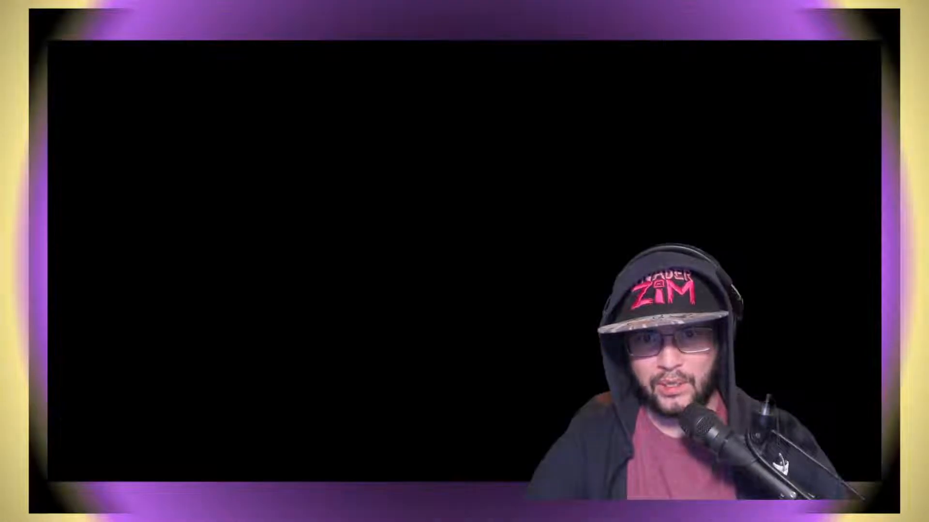
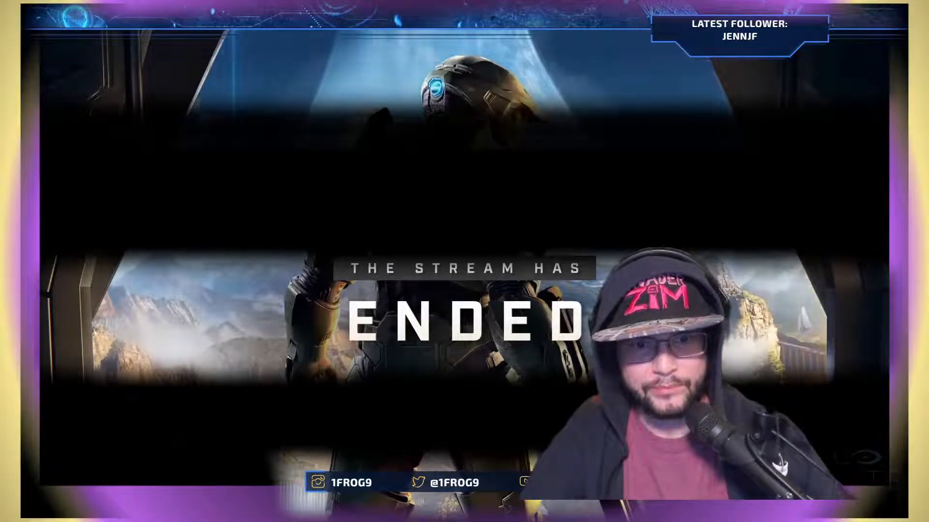
Show the Display Capture source and hide the BrowserEnd source.
{"action": "left_click", "coordinate": [346, 424]}
{"action": "scroll", "coordinate": [346, 424], "scroll_direction": "up", "scroll_amount": 1}
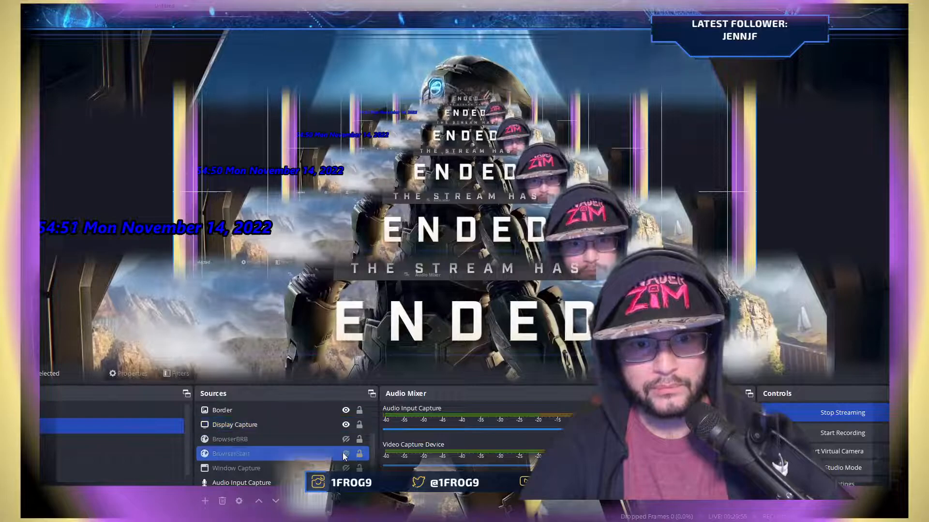
{"action": "left_click", "coordinate": [343, 439]}
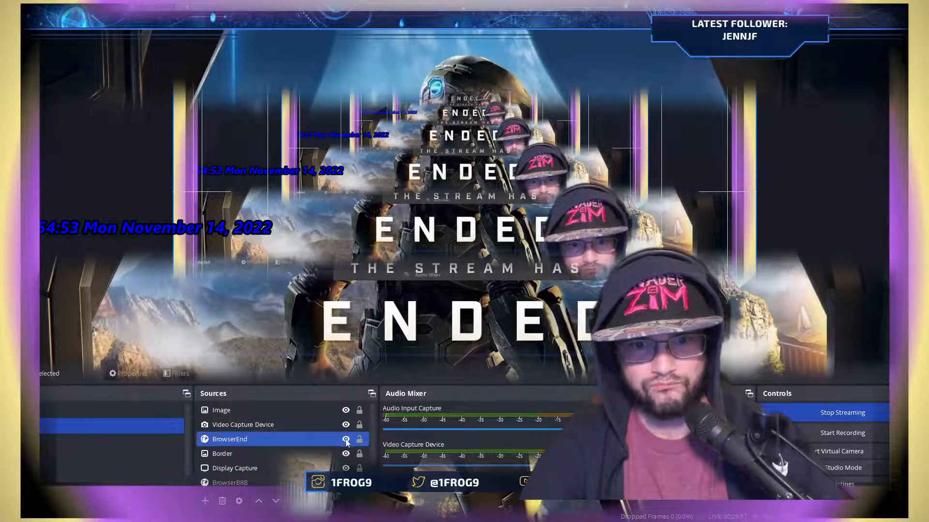
{"action": "left_click", "coordinate": [346, 439]}
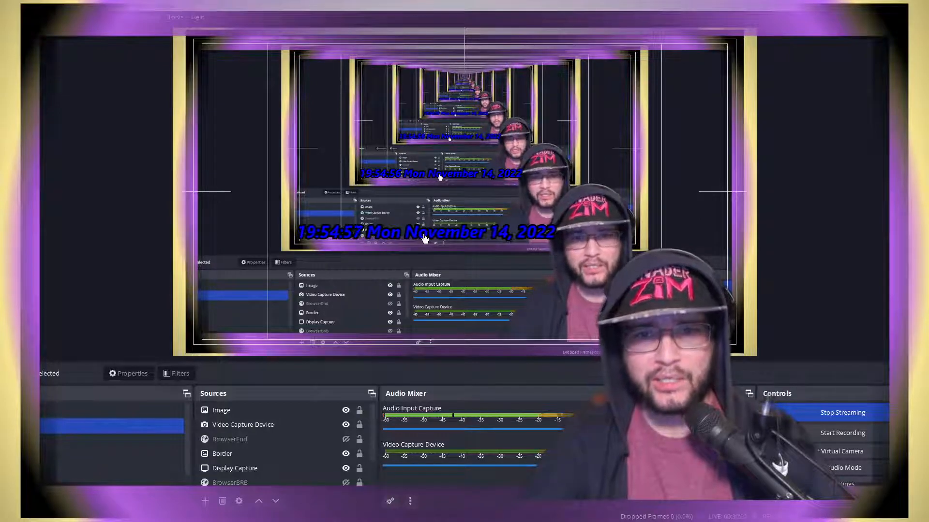
Open the DS Clock options and move the options window clear of the on-screen clock.
{"action": "right_click", "coordinate": [409, 263]}
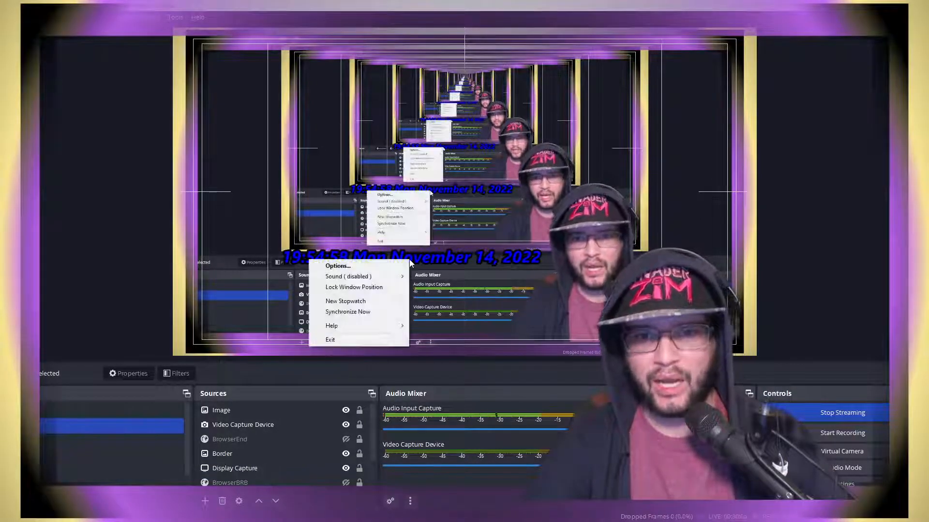
{"action": "left_click", "coordinate": [382, 266]}
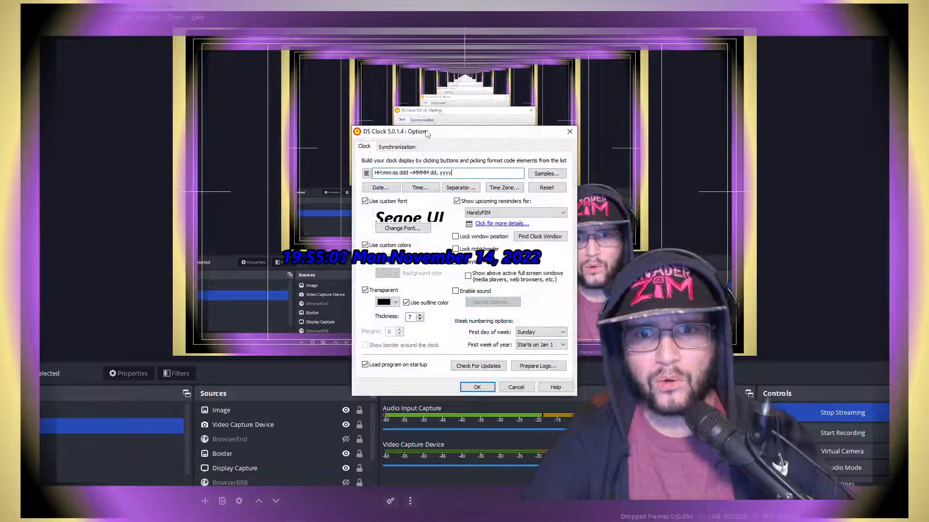
{"action": "left_click_drag", "start_coordinate": [426, 134], "coordinate": [139, 103]}
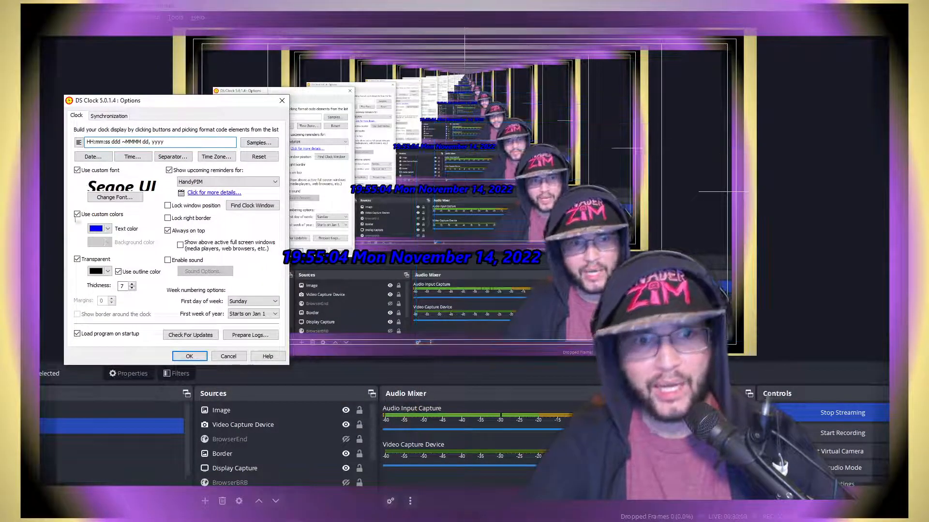
Move the floating desktop clock around the screen, finishing just above the Audio Mixer.
{"action": "left_click_drag", "start_coordinate": [355, 256], "coordinate": [527, 260]}
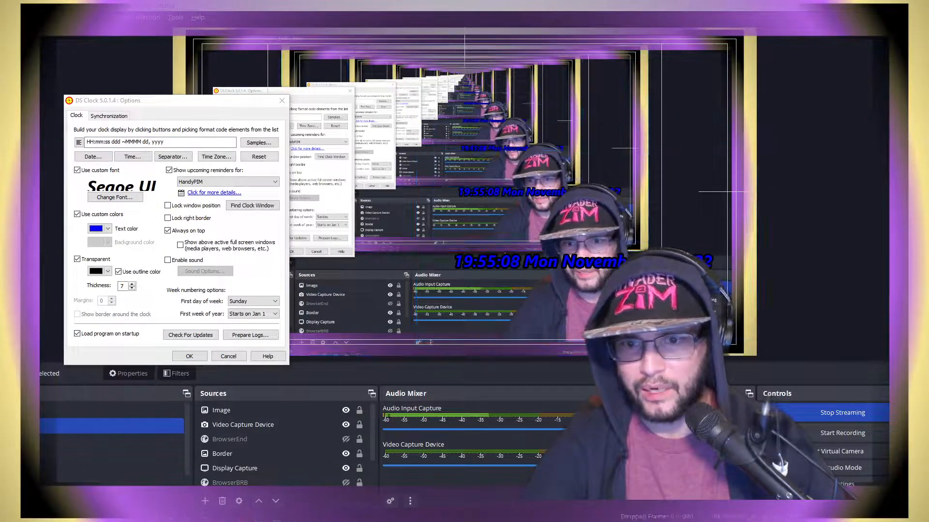
{"action": "left_click_drag", "start_coordinate": [569, 265], "coordinate": [29, 54]}
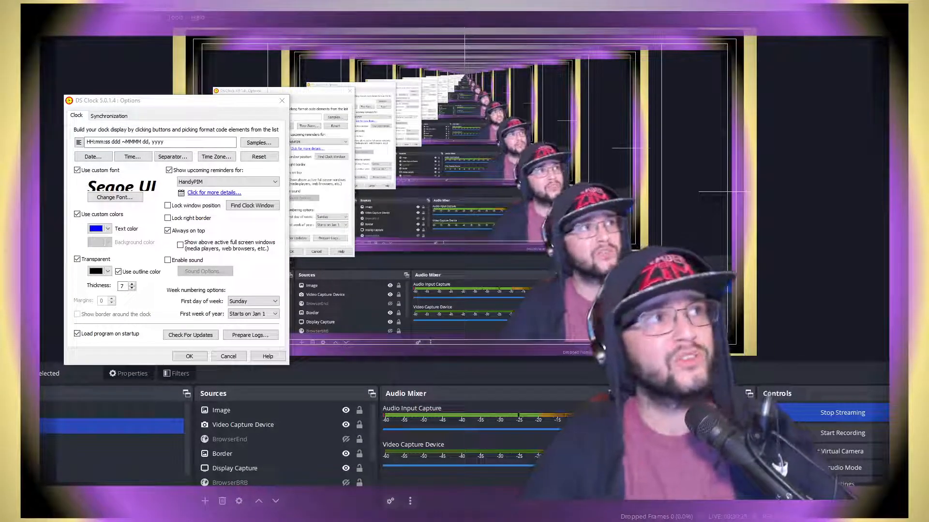
{"action": "left_click_drag", "start_coordinate": [29, 53], "coordinate": [431, 377]}
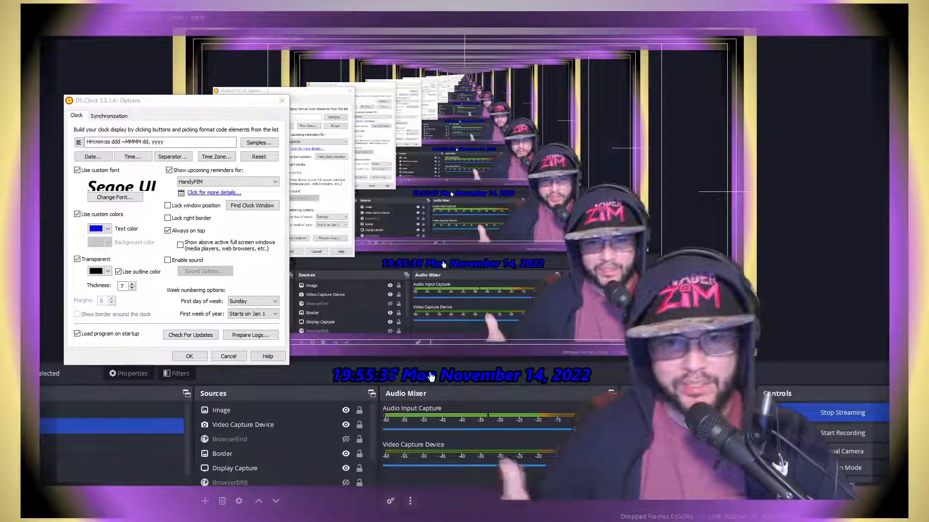
Clear the desktop clock and the DS Clock options window off the captured screen and switch to the Voicemeeter Banana mixer.
{"action": "left_click_drag", "start_coordinate": [426, 375], "coordinate": [1, 203]}
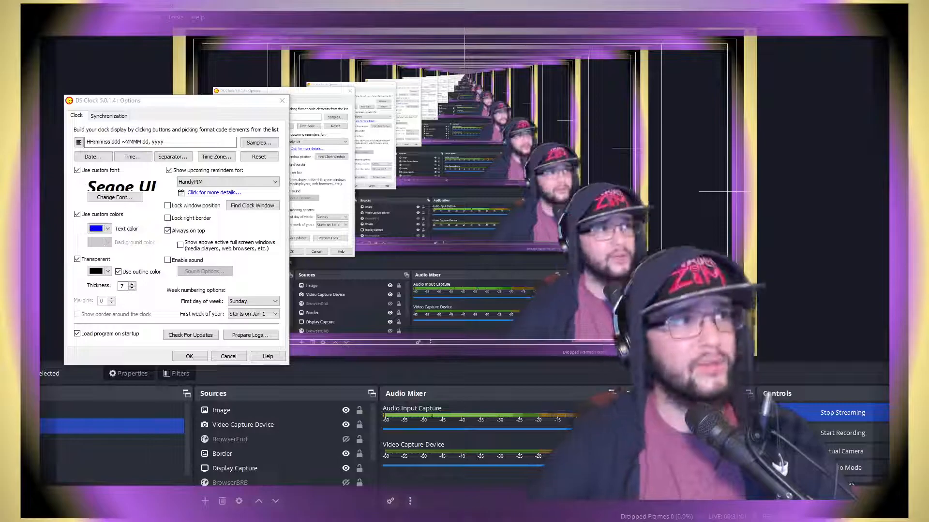
{"action": "key", "text": "alt+Tab"}
{"action": "key", "text": "alt+Tab"}
{"action": "key", "text": "alt+Tab"}
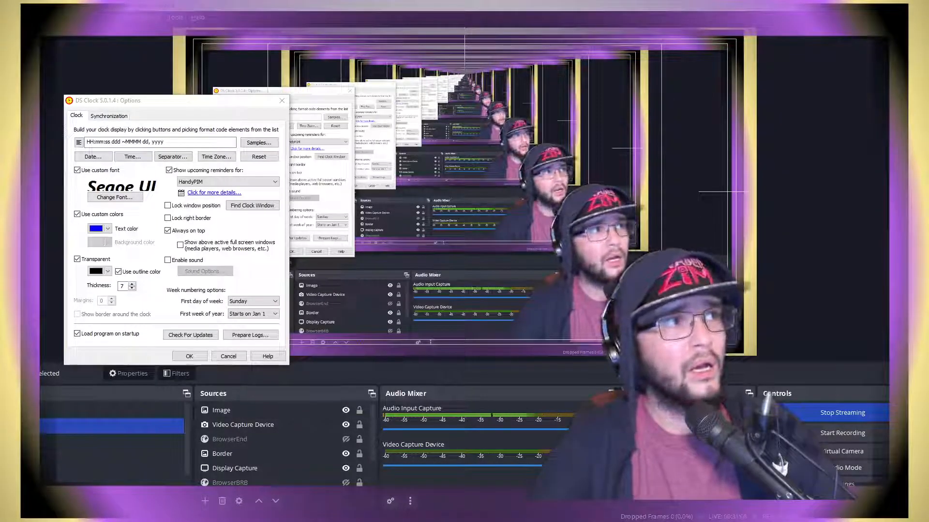
{"action": "left_click_drag", "start_coordinate": [154, 5], "coordinate": [305, 83]}
{"action": "left_click", "coordinate": [282, 101]}
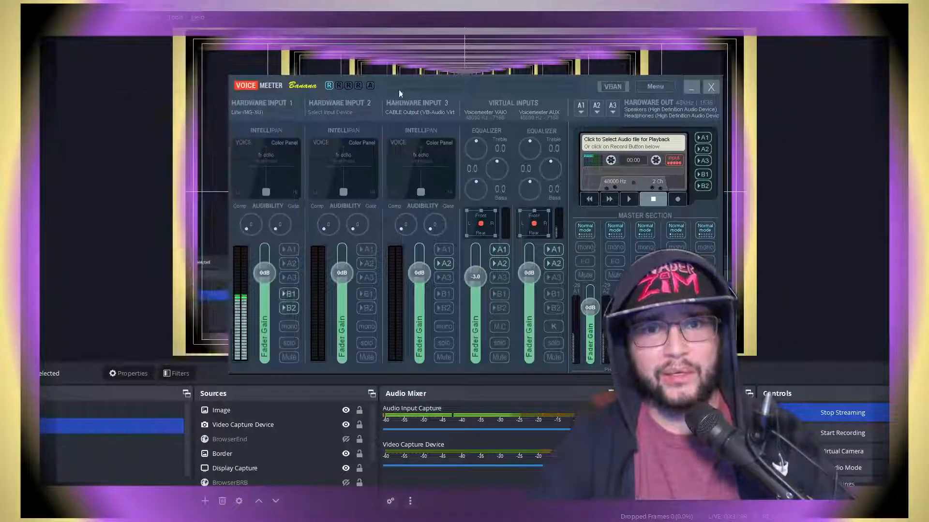
Move the Voicemeeter Banana window around the captured screen, finishing over the OBS preview and clear of the webcam image.
{"action": "left_click_drag", "start_coordinate": [402, 84], "coordinate": [225, 52]}
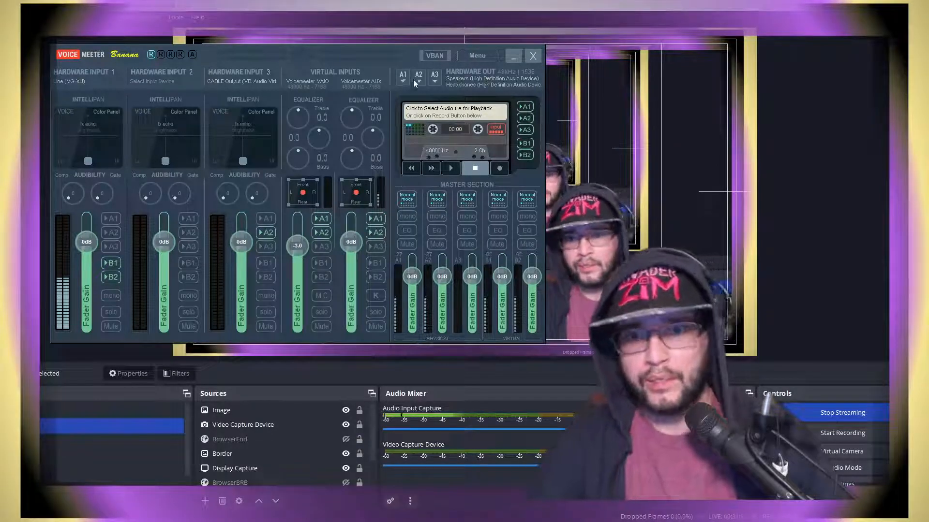
{"action": "left_click_drag", "start_coordinate": [413, 79], "coordinate": [380, 60]}
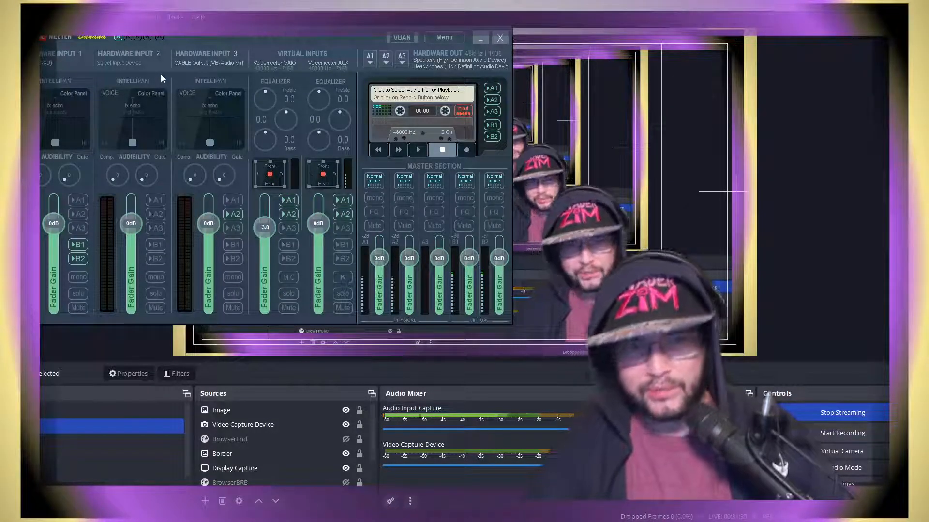
{"action": "left_click_drag", "start_coordinate": [204, 36], "coordinate": [545, 216]}
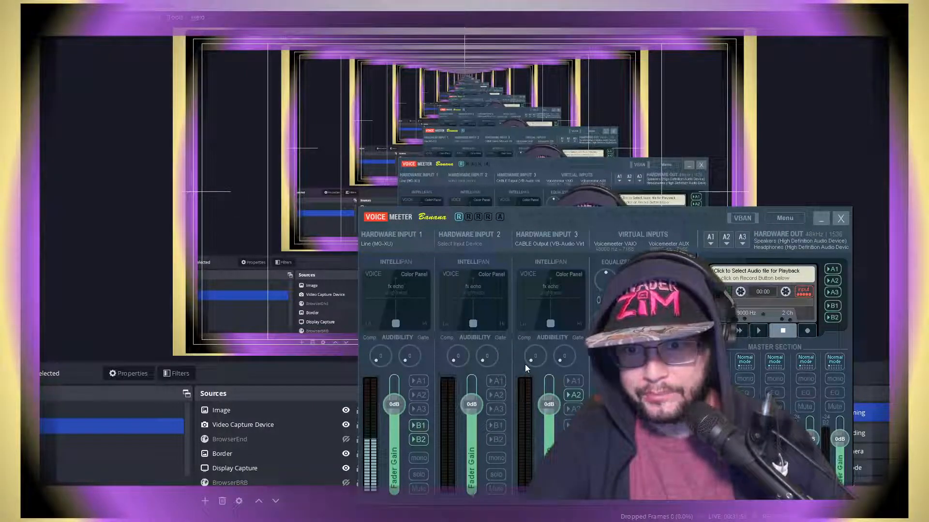
{"action": "left_click_drag", "start_coordinate": [533, 216], "coordinate": [216, 43]}
{"action": "left_click", "coordinate": [245, 223]}
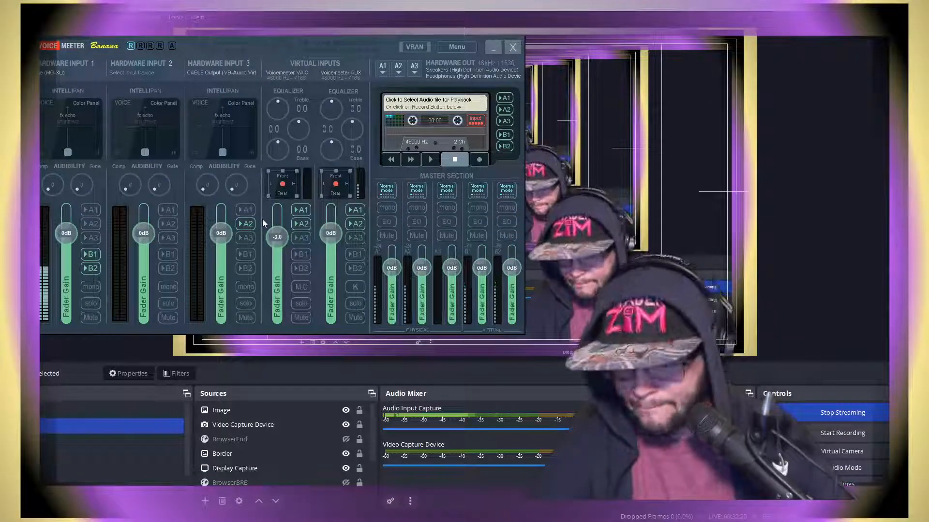
{"action": "left_click", "coordinate": [333, 473]}
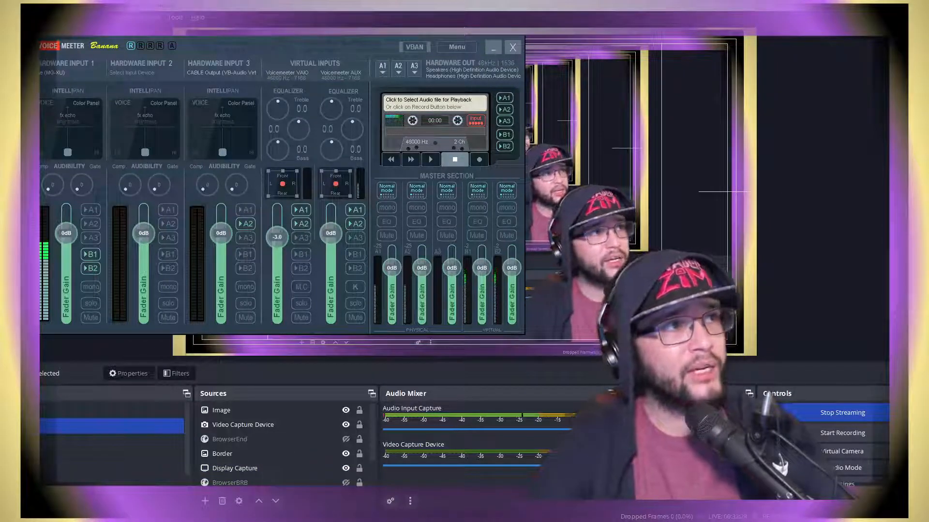
Bring the transparent live chat window onto the captured screen and clear Voicemeeter Banana away, keeping the chat in front.
{"action": "left_click_drag", "start_coordinate": [1, 29], "coordinate": [703, 106]}
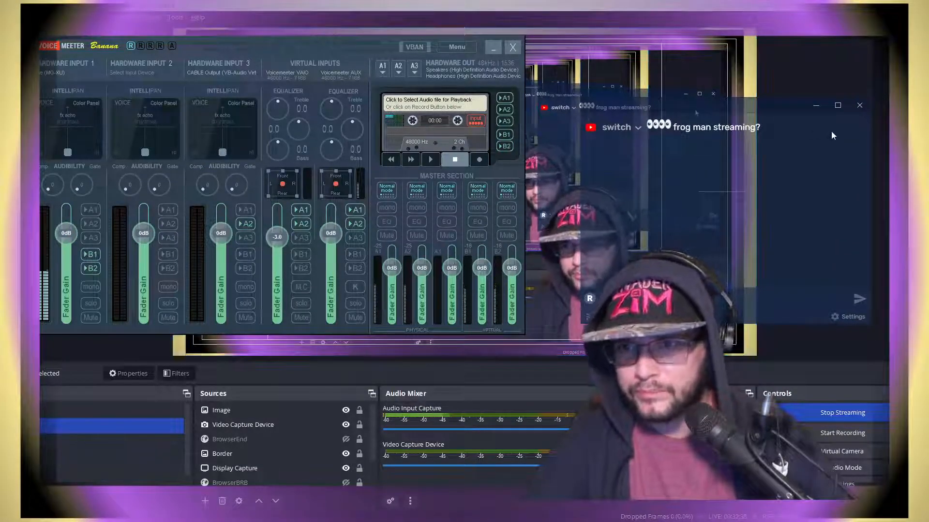
{"action": "left_click_drag", "start_coordinate": [677, 118], "coordinate": [709, 144]}
{"action": "key", "text": "super+Tab"}
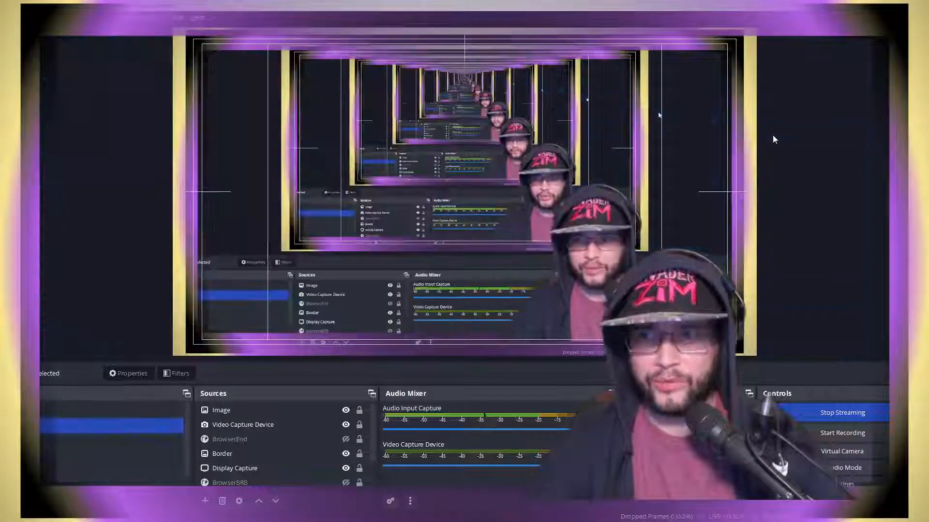
{"action": "key", "text": "alt+Tab"}
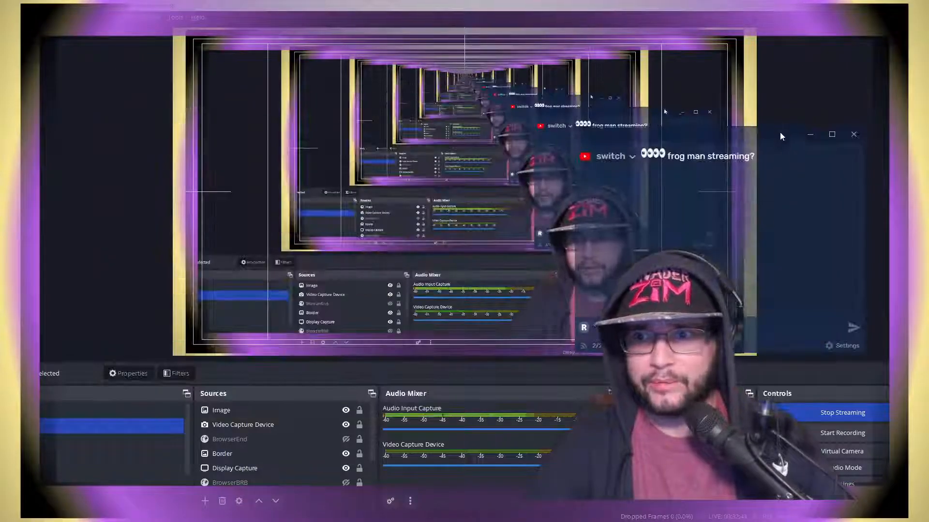
Adjust the position of the chat window over the OBS preview so its message sits well above the webcam image.
{"action": "left_click_drag", "start_coordinate": [777, 134], "coordinate": [782, 122]}
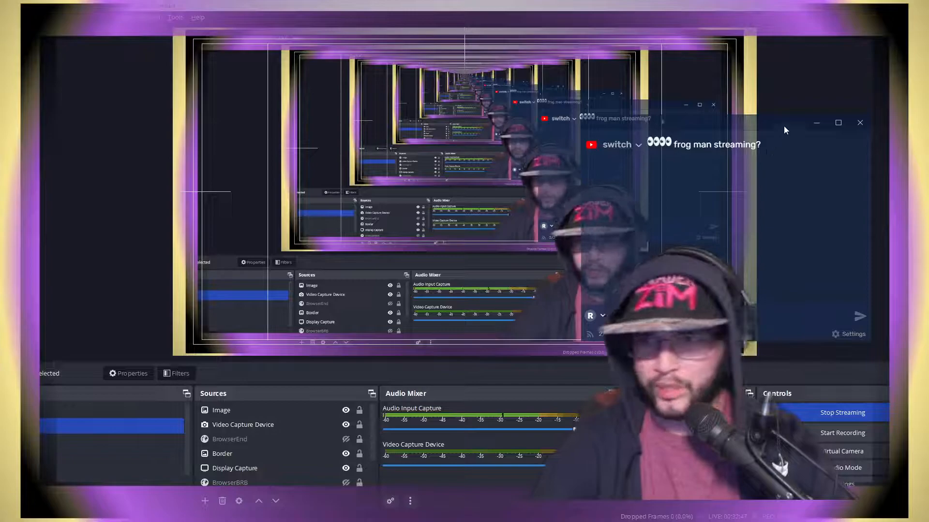
{"action": "mouse_move", "coordinate": [780, 130]}
{"action": "left_mouse_down"}
{"action": "mouse_move", "coordinate": [630, 109]}
{"action": "mouse_move", "coordinate": [550, 122]}
{"action": "mouse_move", "coordinate": [766, 141]}
{"action": "left_mouse_up"}
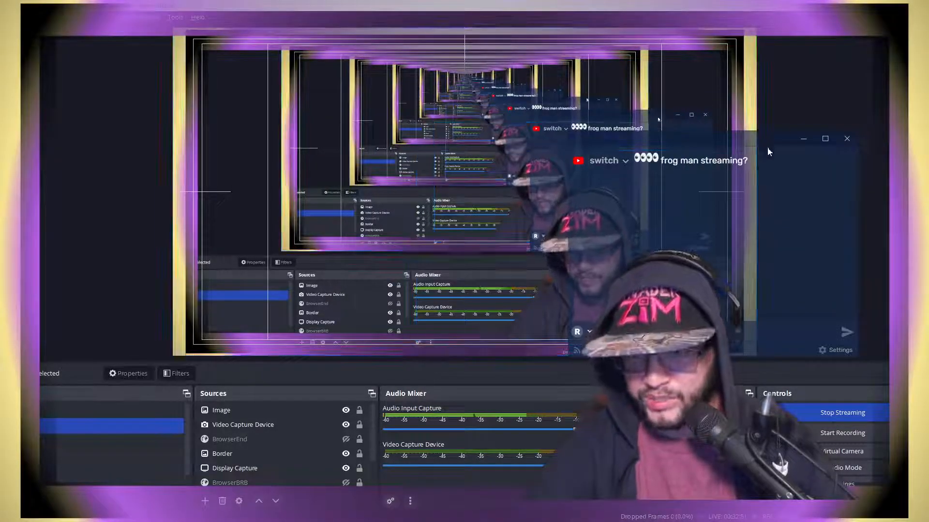
{"action": "left_click_drag", "start_coordinate": [766, 143], "coordinate": [769, 96]}
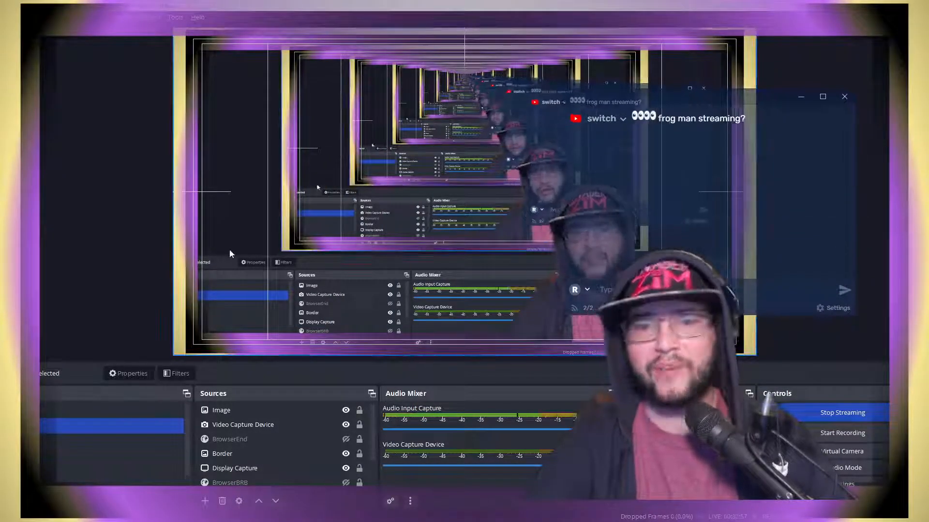
Select the Display Capture source in OBS and hide it from the scene.
{"action": "left_click", "coordinate": [288, 425]}
{"action": "left_click", "coordinate": [285, 438]}
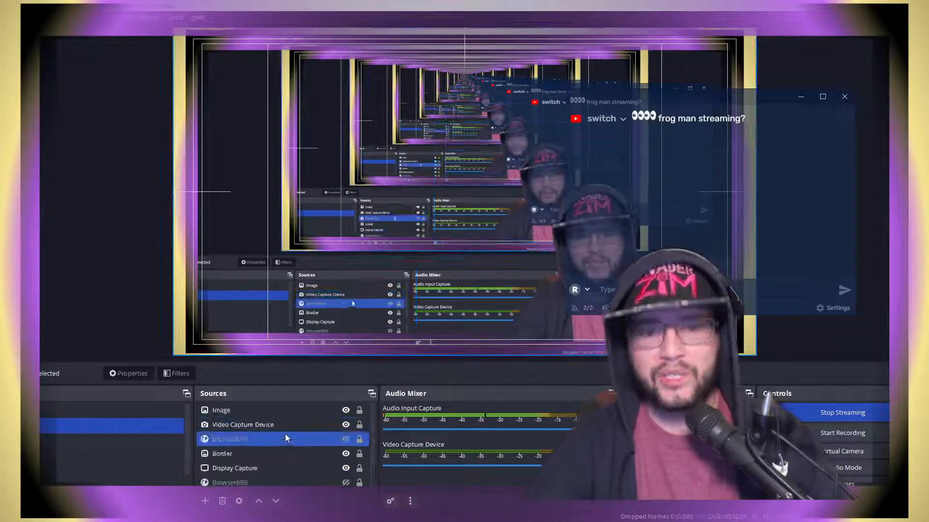
{"action": "left_click", "coordinate": [289, 467]}
{"action": "left_click", "coordinate": [349, 469]}
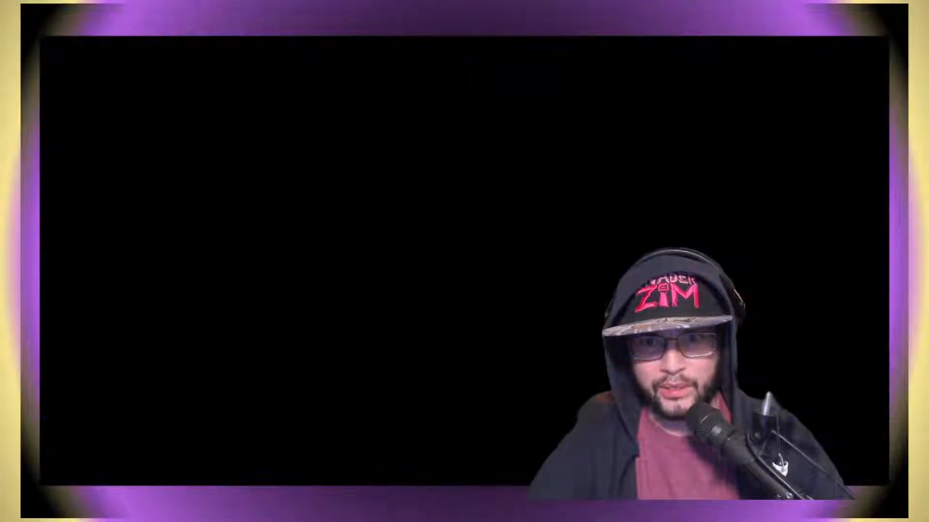